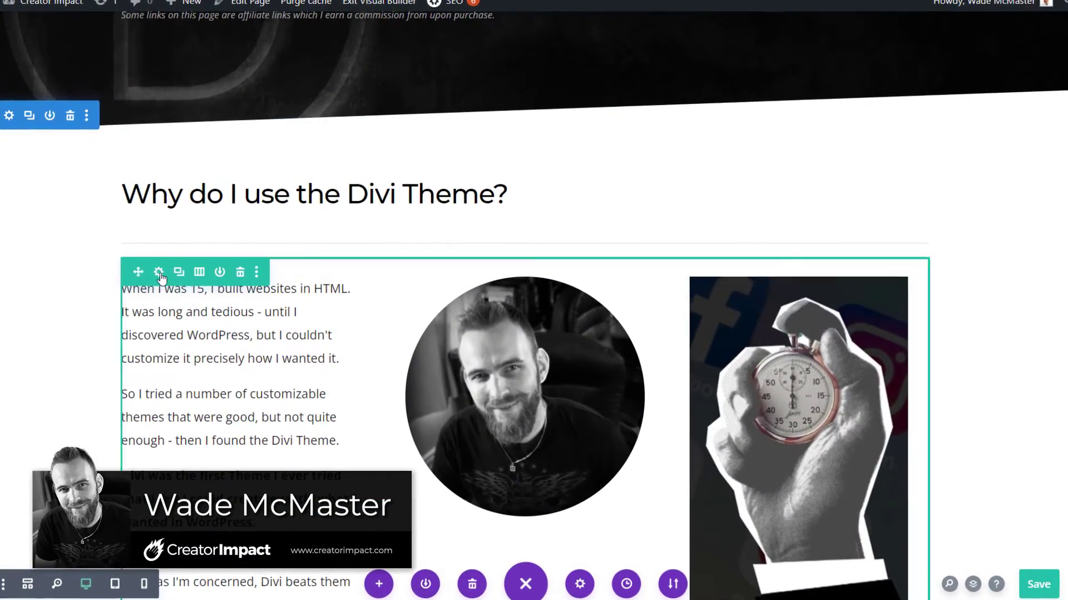
Try inserting "start typing" after "Why" in the "Why do I use the Divi Theme?" heading
left_click(148, 273)
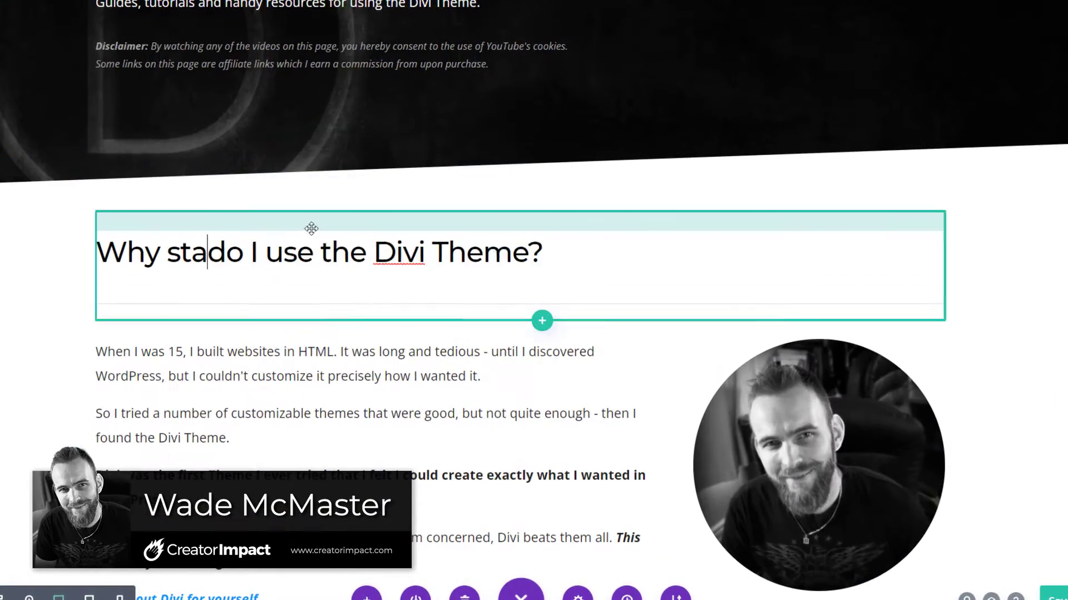
type("rt typing")
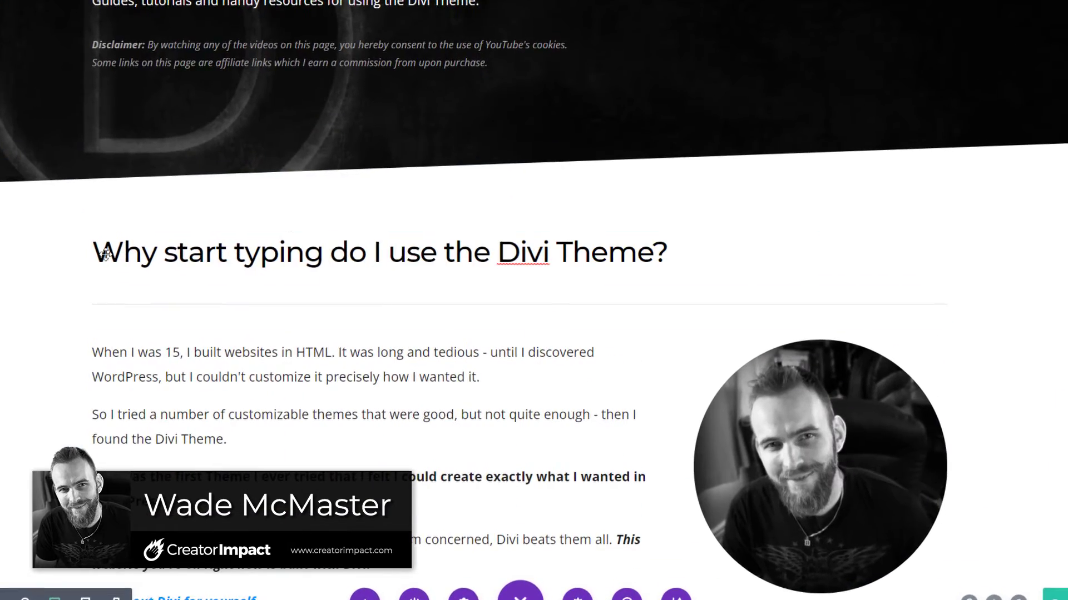
key("BackSpace")
key("BackSpace")
key("BackSpace")
key("BackSpace")
key("BackSpace")
key("BackSpace")
key("BackSpace")
key("BackSpace")
key("BackSpace")
key("BackSpace")
key("BackSpace")
key("BackSpace")
key("BackSpace")
Try changing the heading's paragraph format in its text settings and underlining the body text below it
left_click(489, 239)
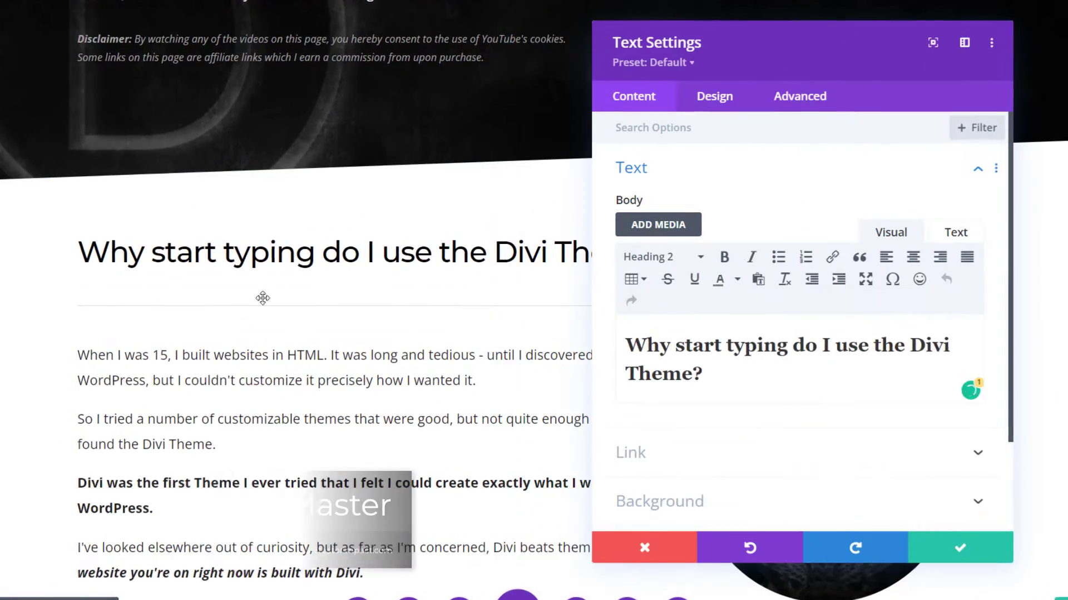
key("ctrl+a")
left_click(648, 256)
left_click(679, 284)
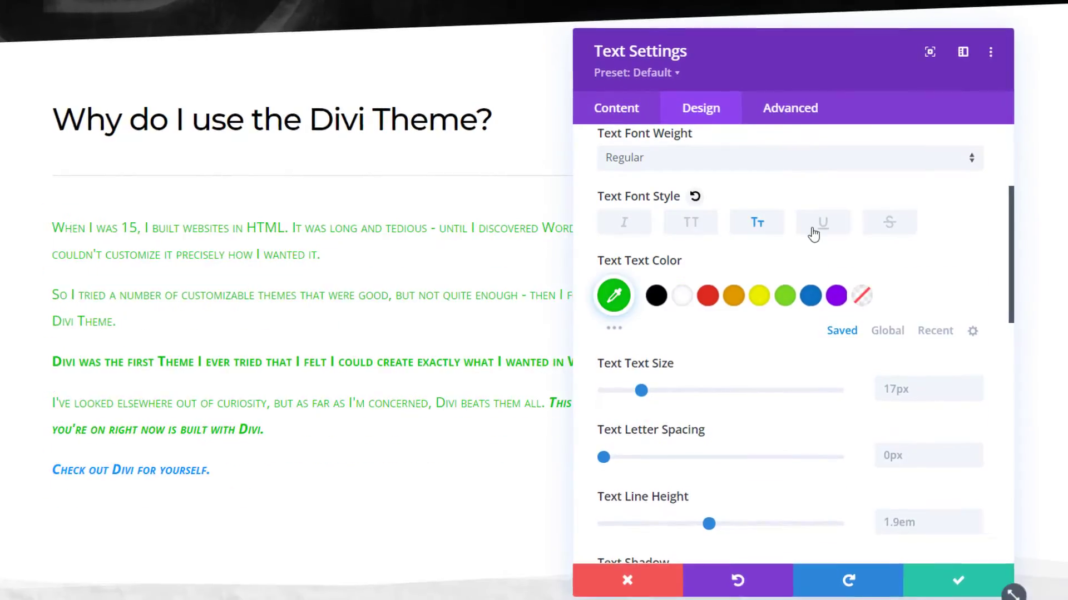
left_click(813, 234)
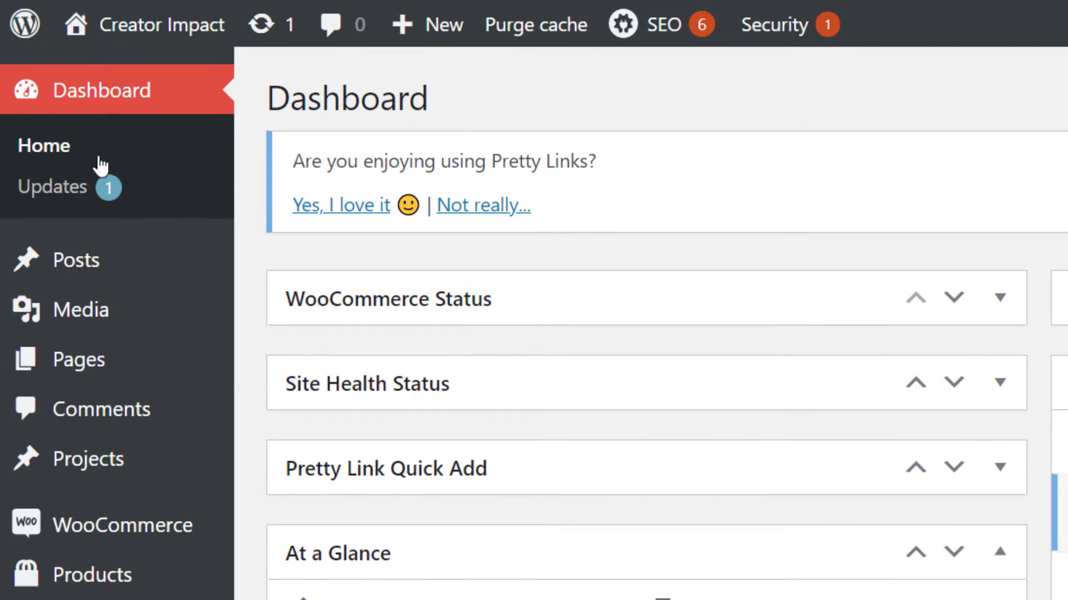
Visit the Creator Impact site's front end from the dashboard and open its Divi Theme Resources page
mouse_move(71, 369)
mouse_move(95, 33)
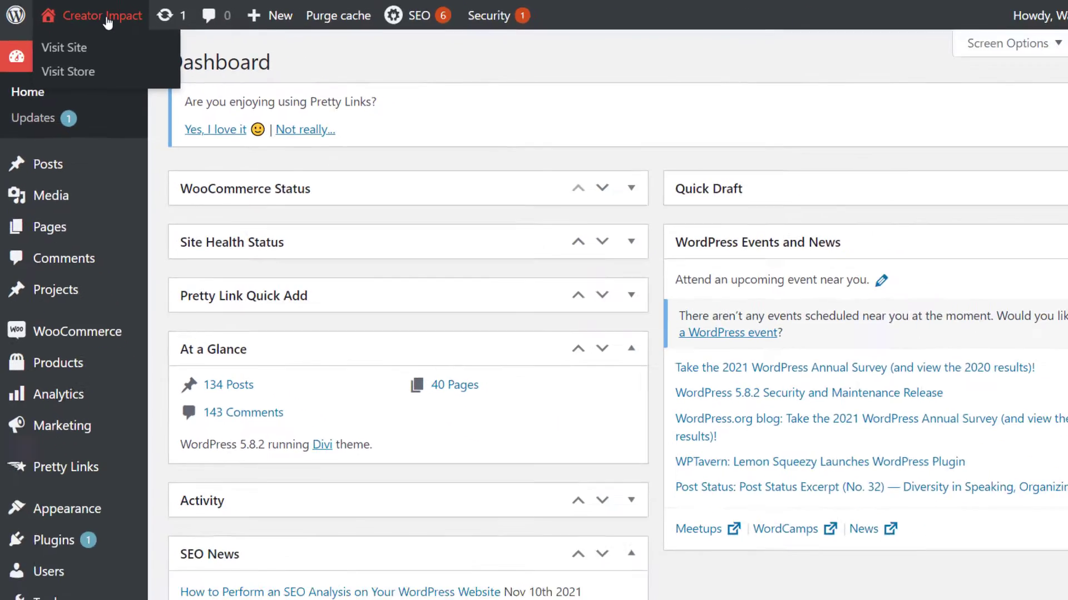
left_click(161, 27)
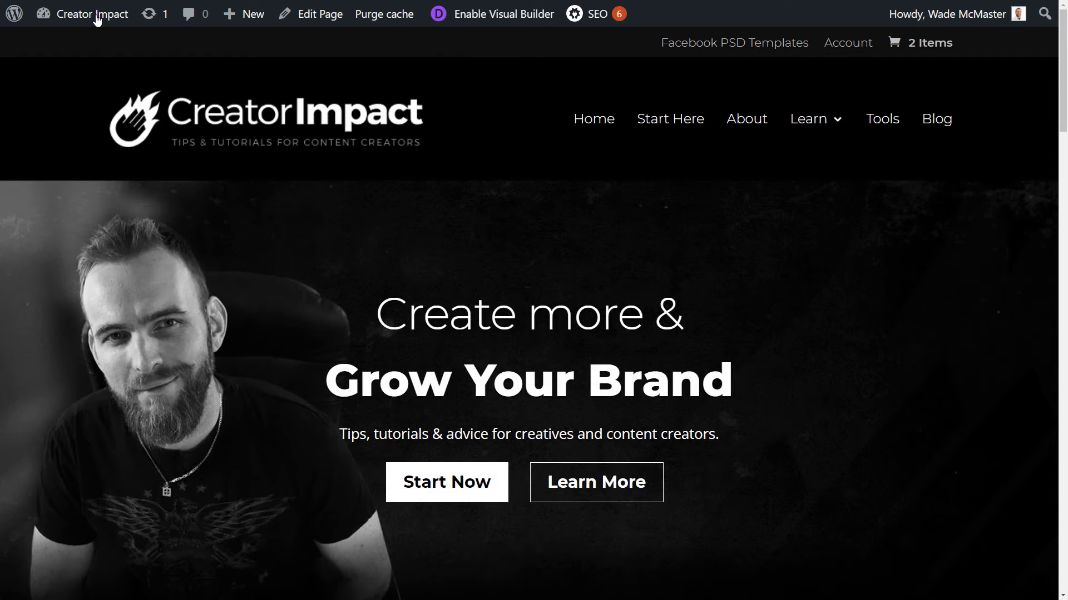
scroll(1065, 89, "down", 8)
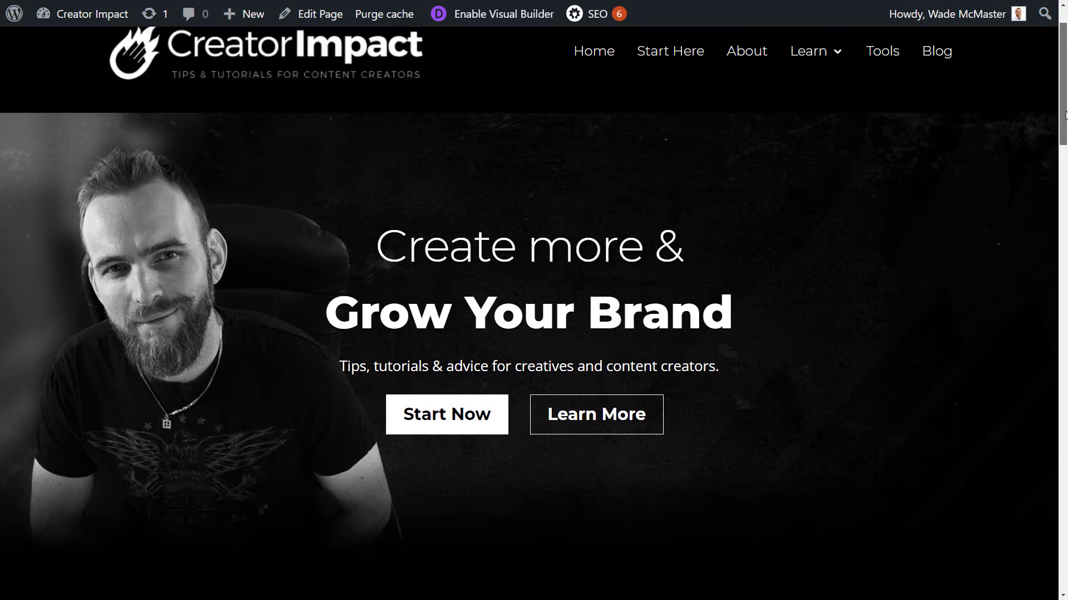
scroll(1065, 62, "up", 8)
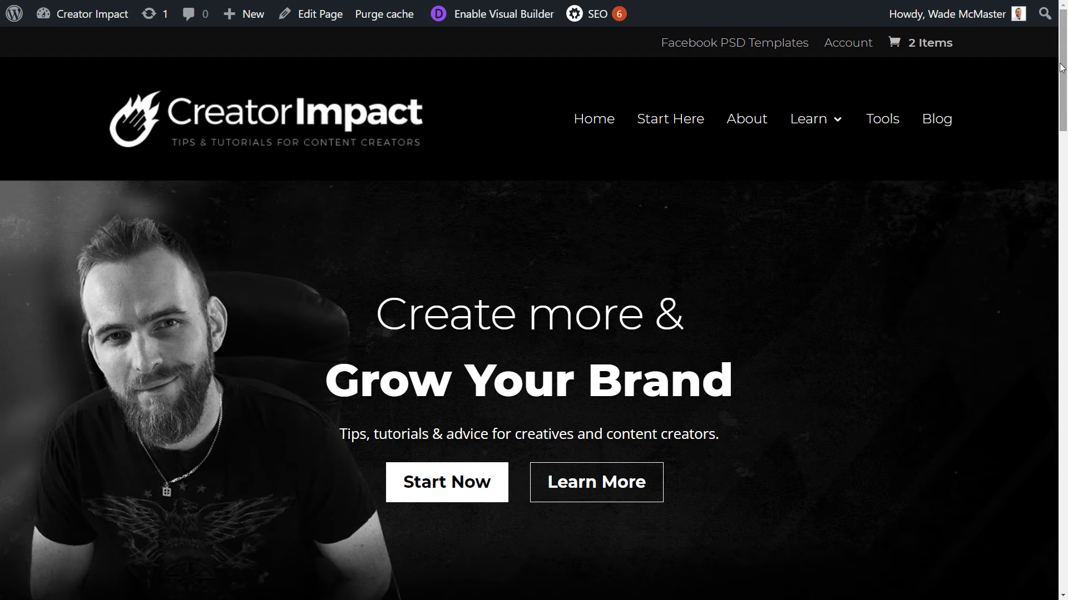
mouse_move(827, 126)
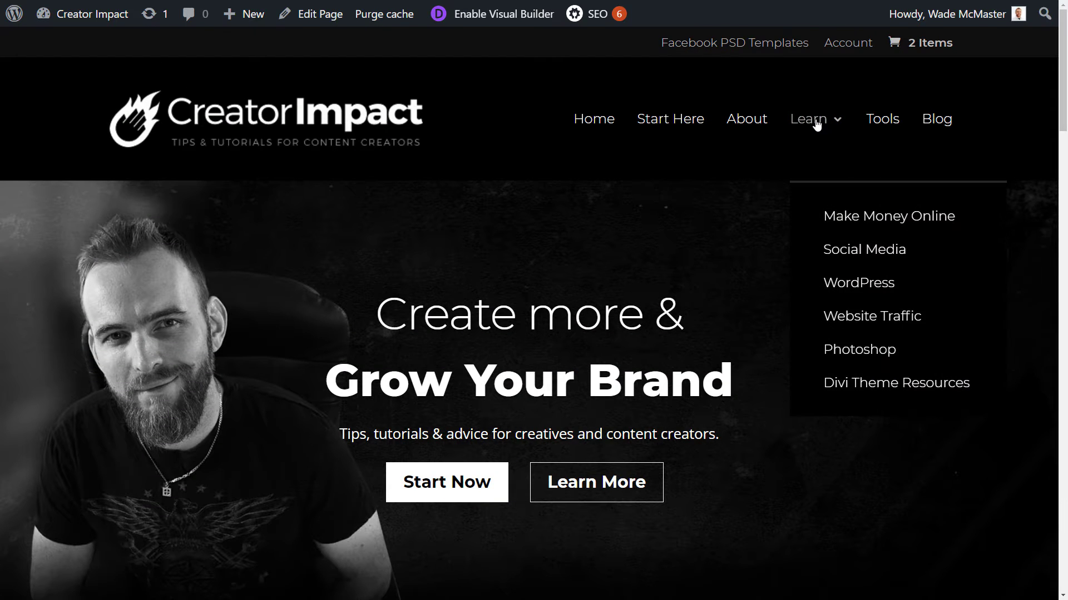
left_click(885, 371)
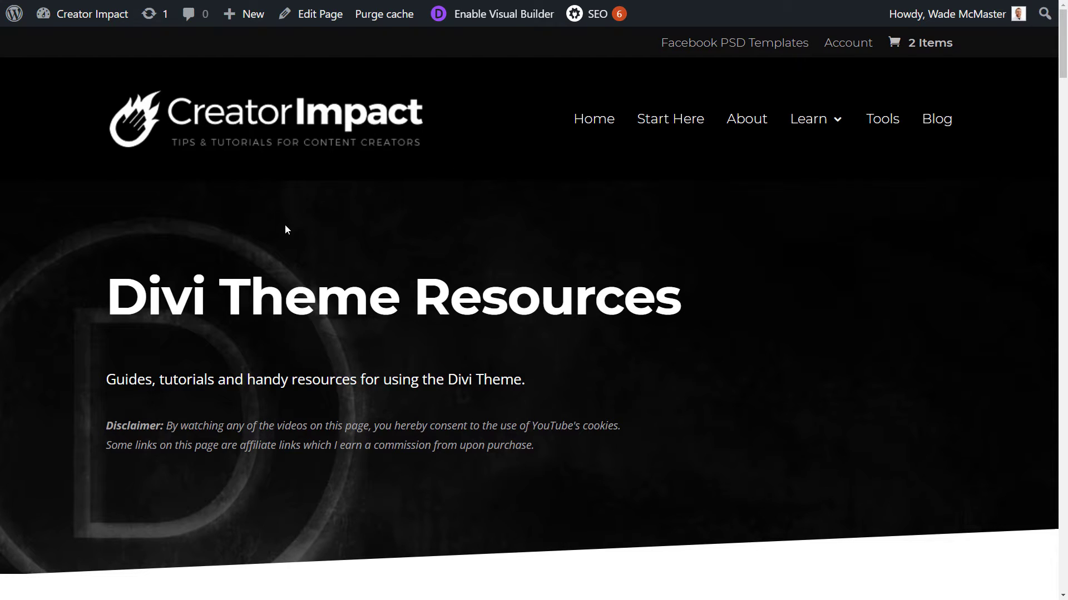
Look over the title banner and the introduction of the Divi Theme Resources page
scroll(286, 228, "down", 2)
scroll(482, 215, "up", 2)
scroll(1063, 59, "down", 5)
scroll(1063, 59, "up", 2)
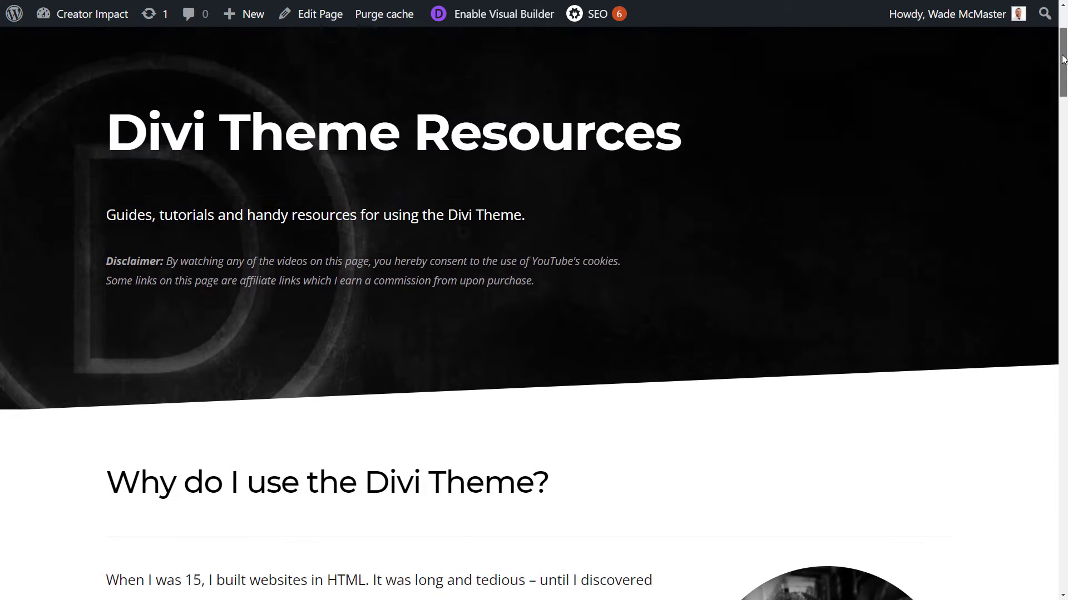
scroll(1063, 59, "up", 2)
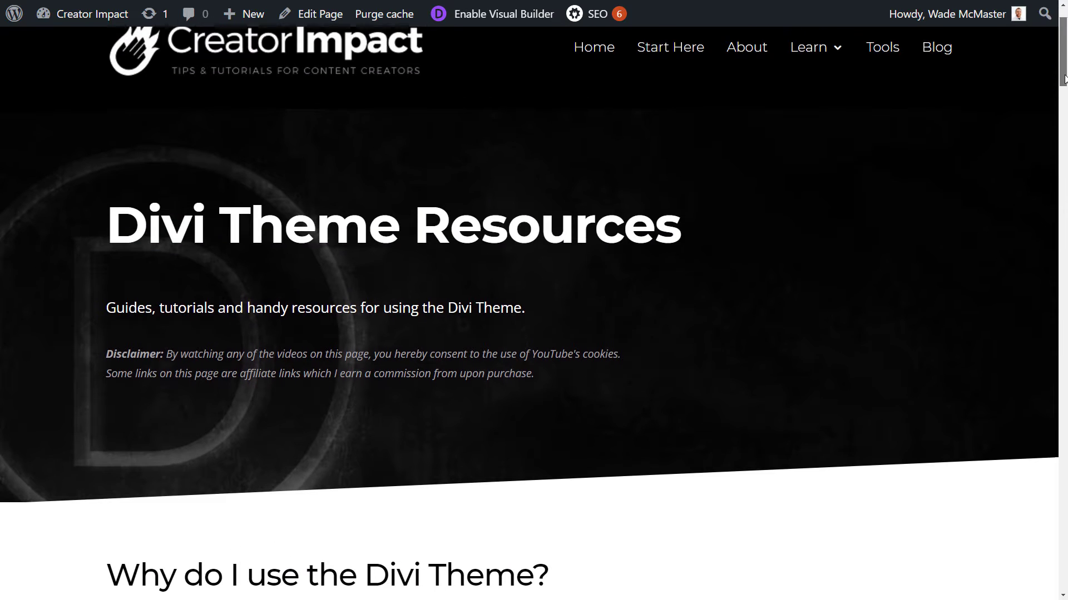
scroll(906, 205, "down", 9)
left_click_drag(1062, 100, 1049, 29)
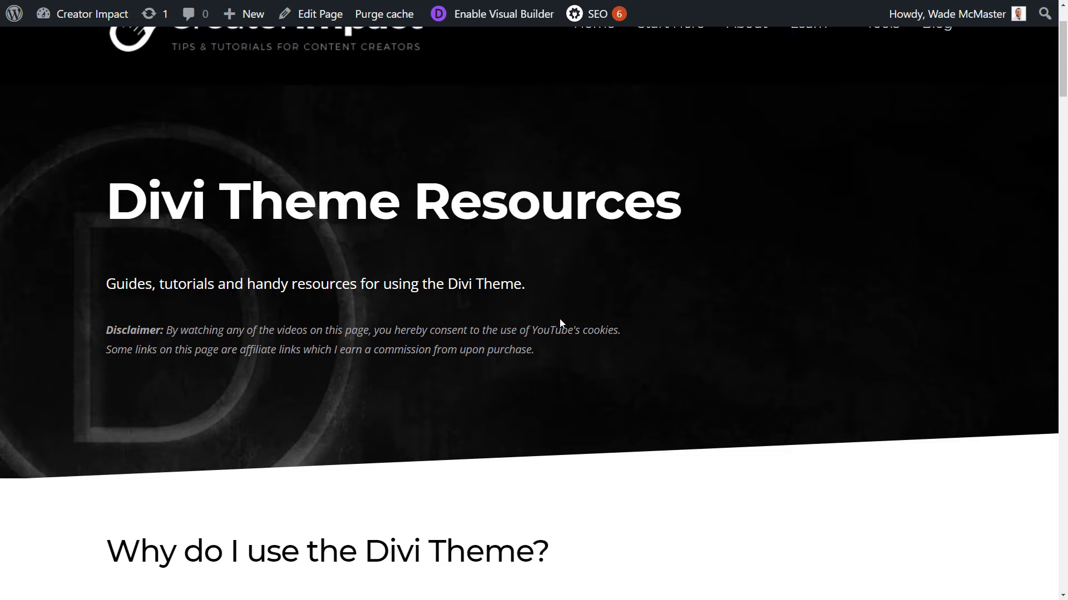
scroll(559, 318, "up", 2)
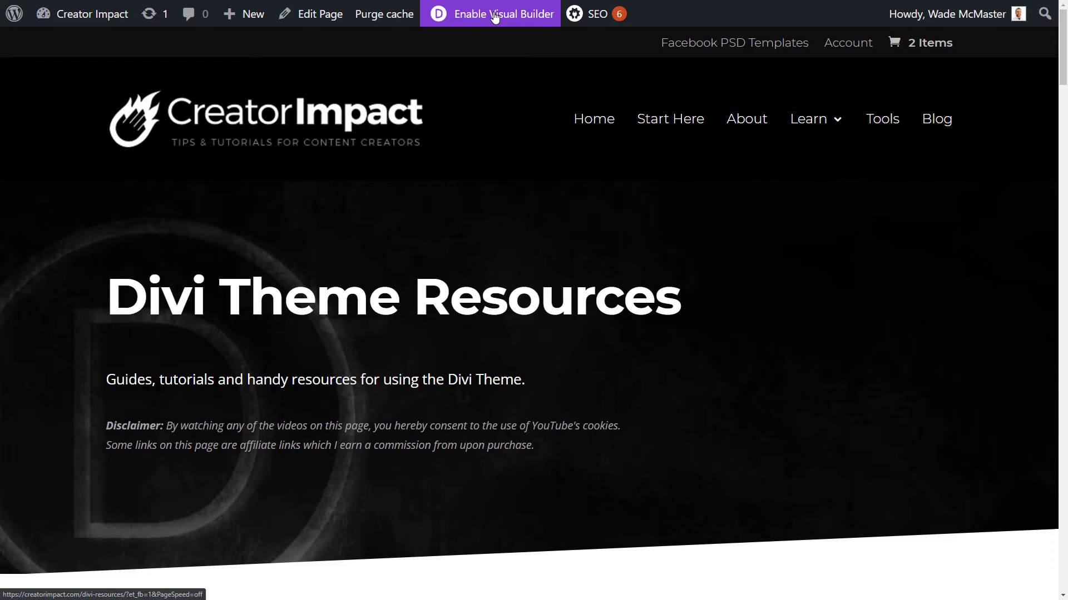
Open the Divi Resources page for editing in the Divi Builder and accept the site's cookie notice
left_click(308, 15)
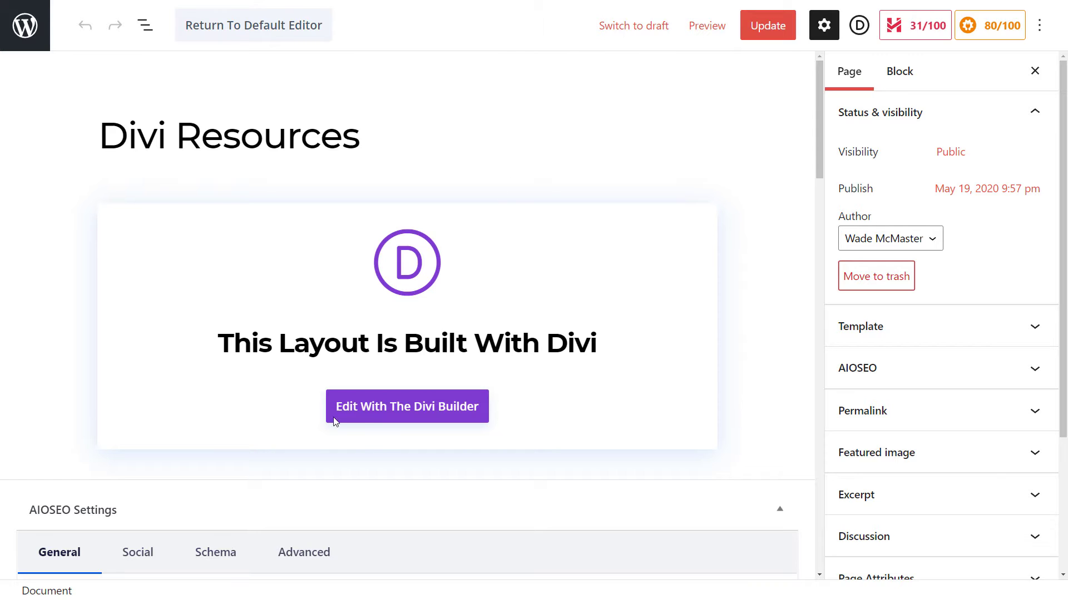
left_click(406, 410)
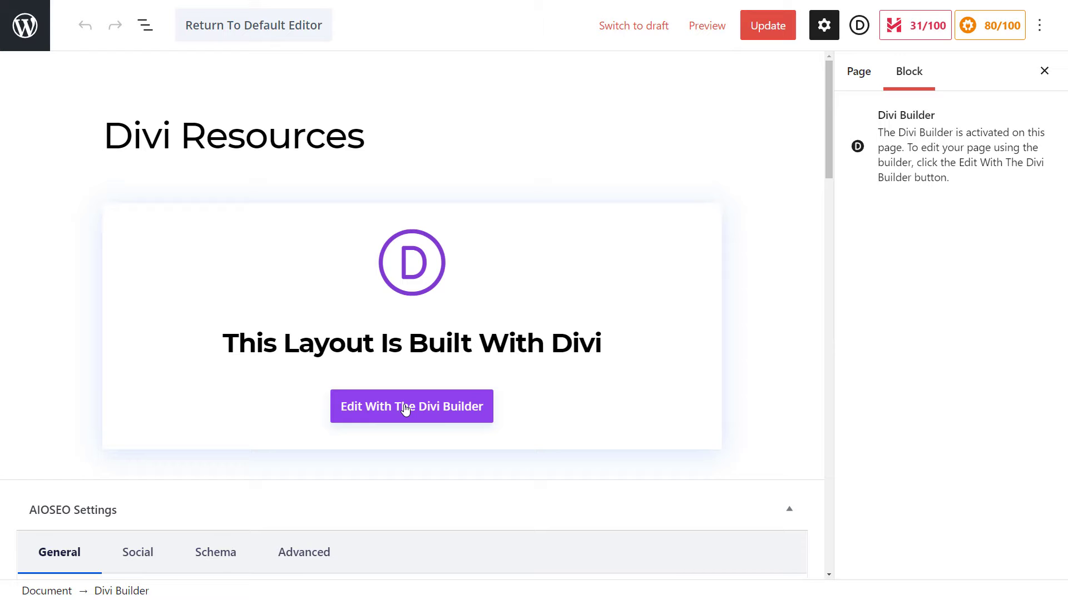
left_click(405, 410)
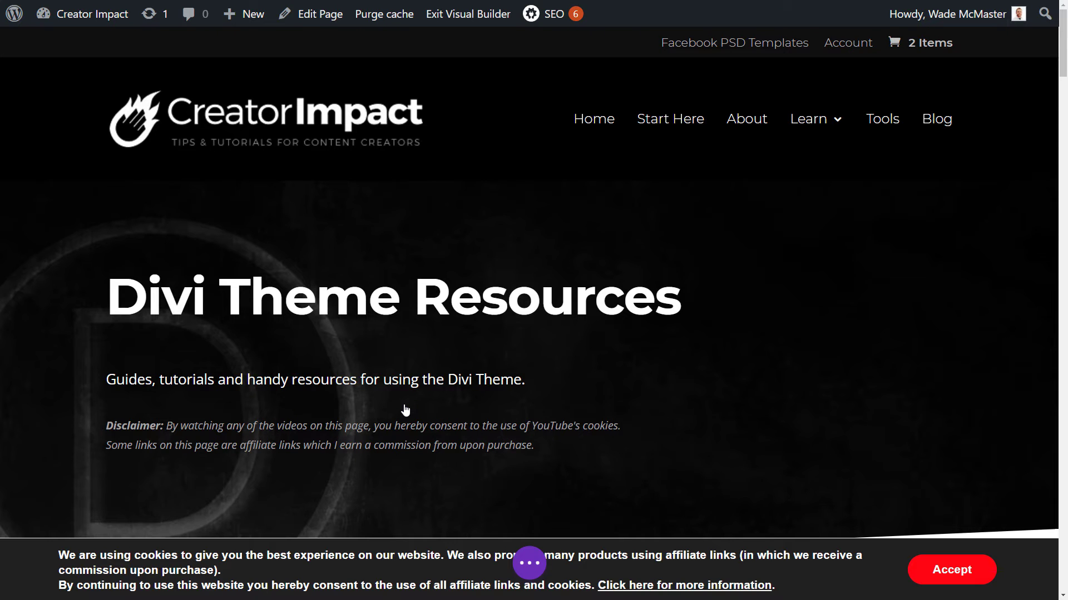
left_click(930, 569)
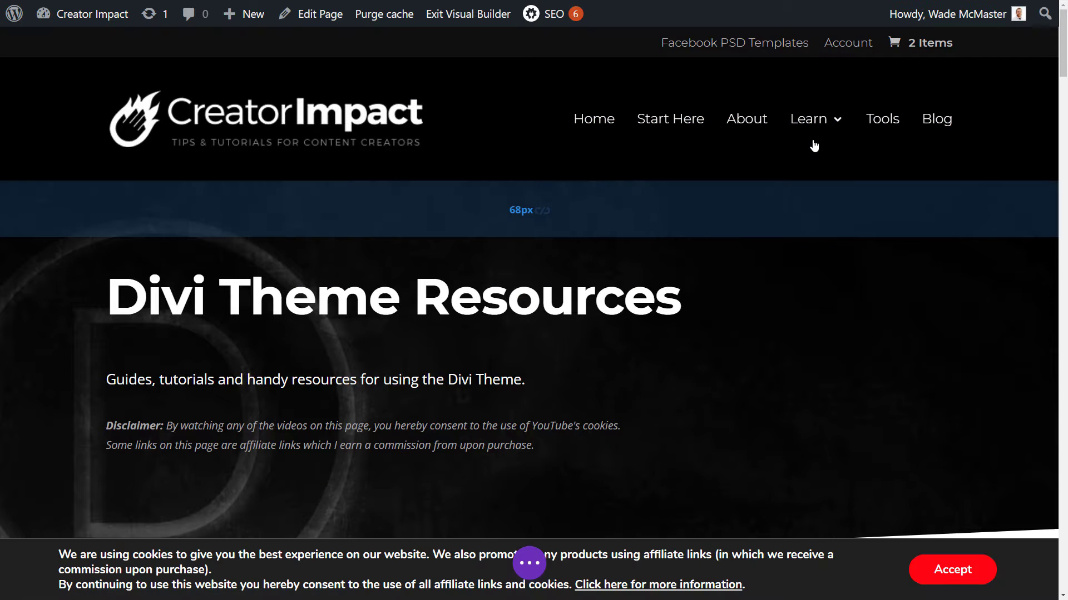
left_click(953, 569)
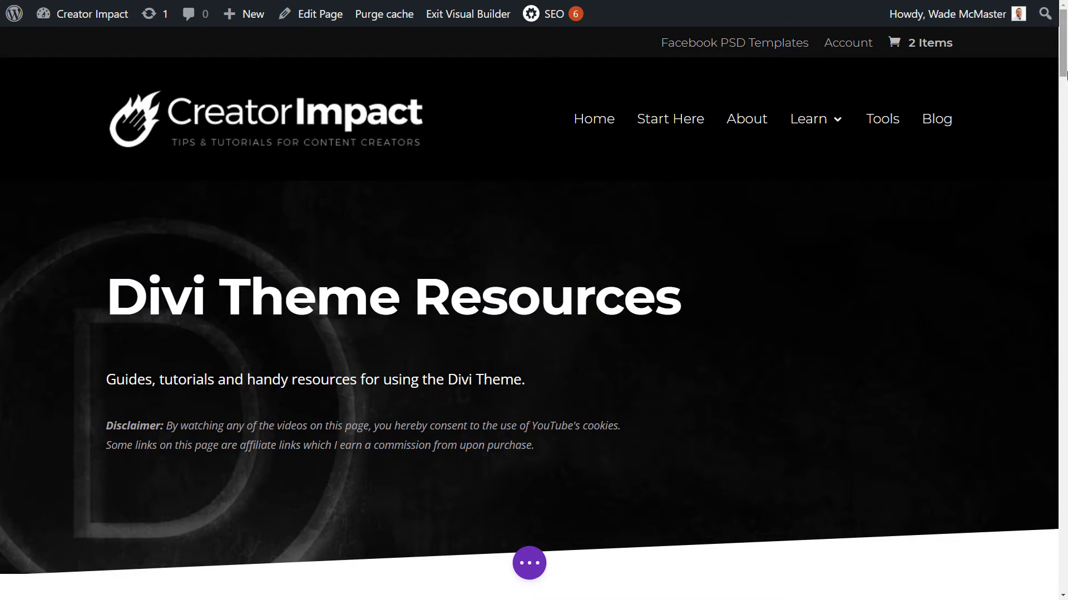
Examine the page's sections in the visual builder, from the title banner down to "Learn the Ropes"
scroll(1063, 70, "down", 1)
scroll(1063, 69, "down", 2)
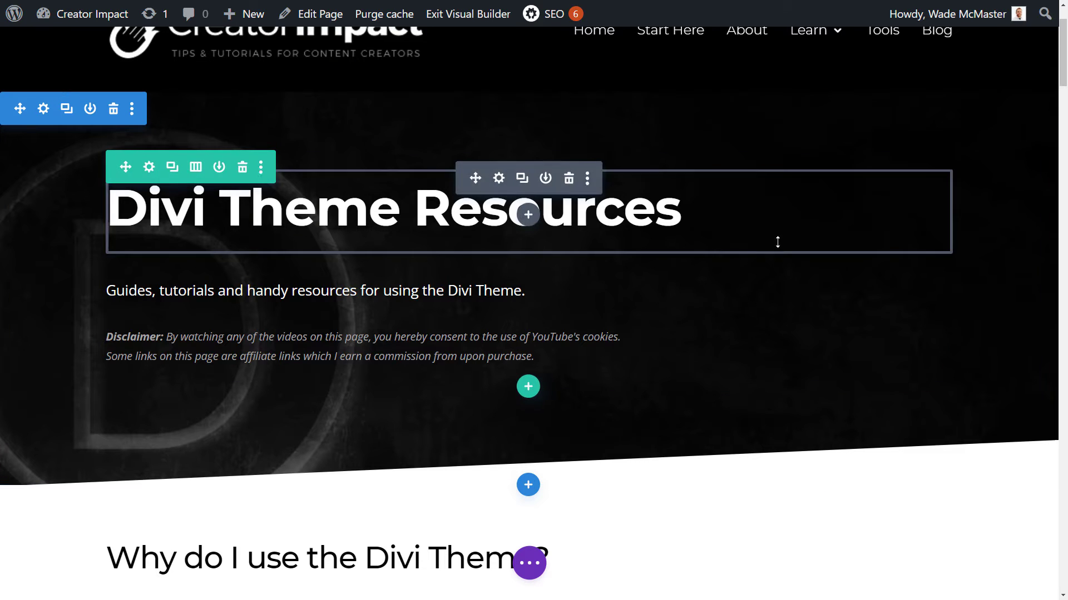
scroll(444, 263, "down", 7)
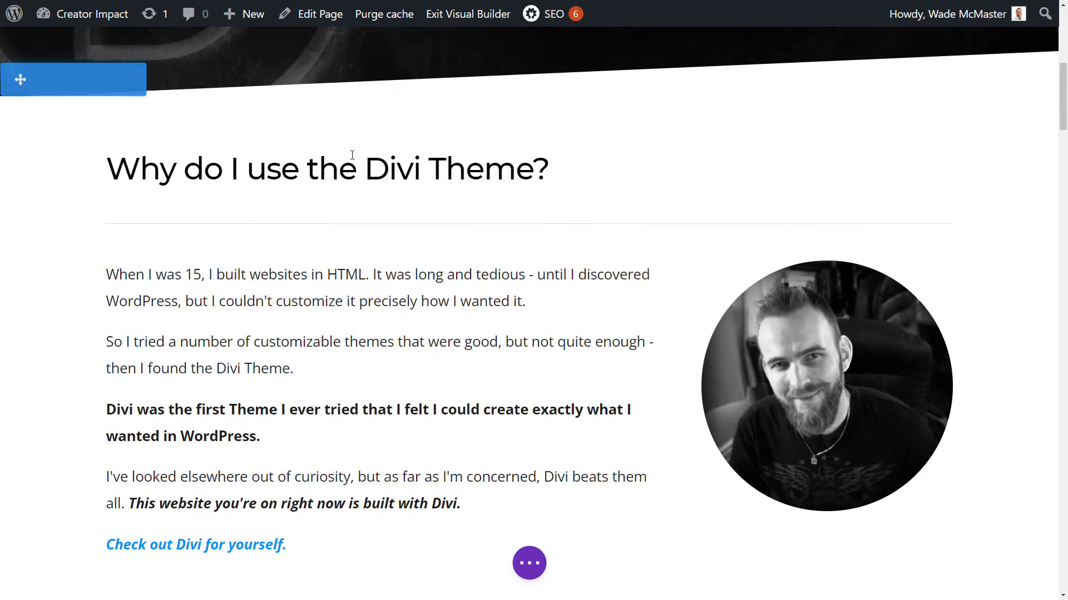
scroll(591, 389, "down", 14)
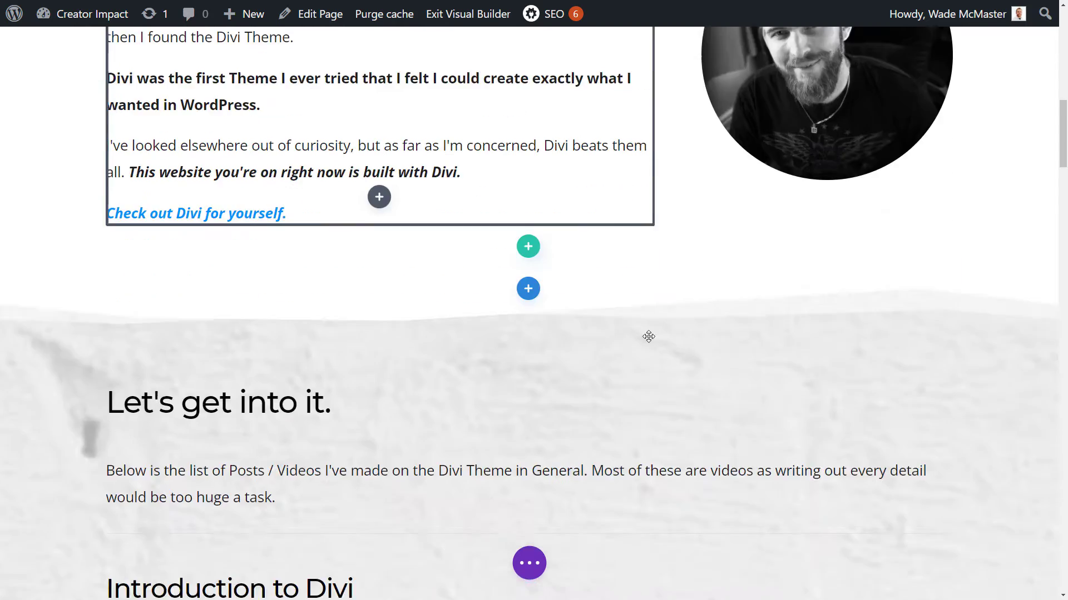
scroll(806, 324, "down", 20)
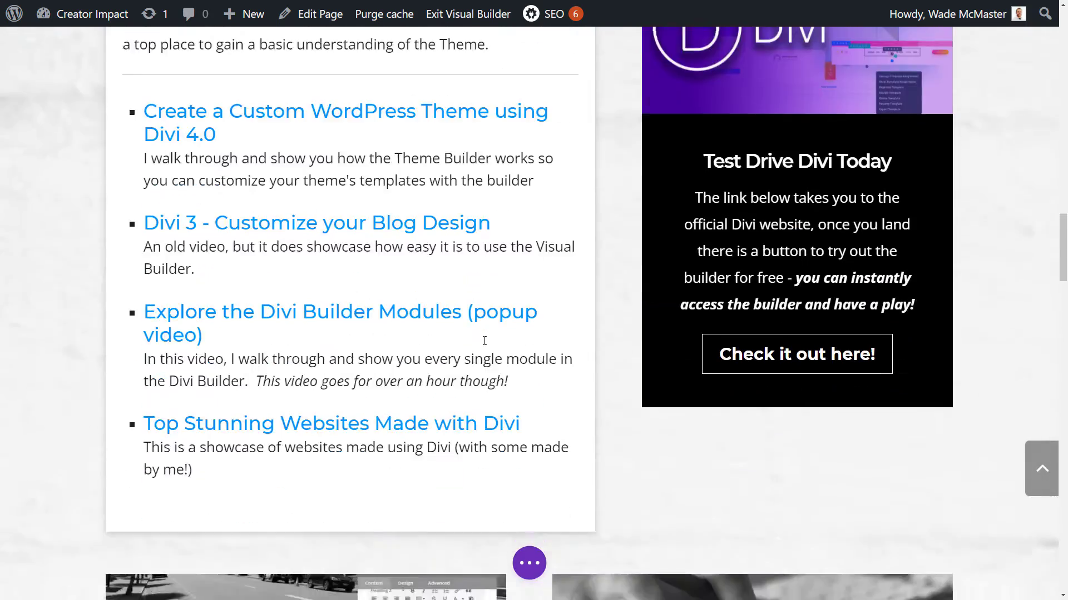
scroll(480, 353, "down", 12)
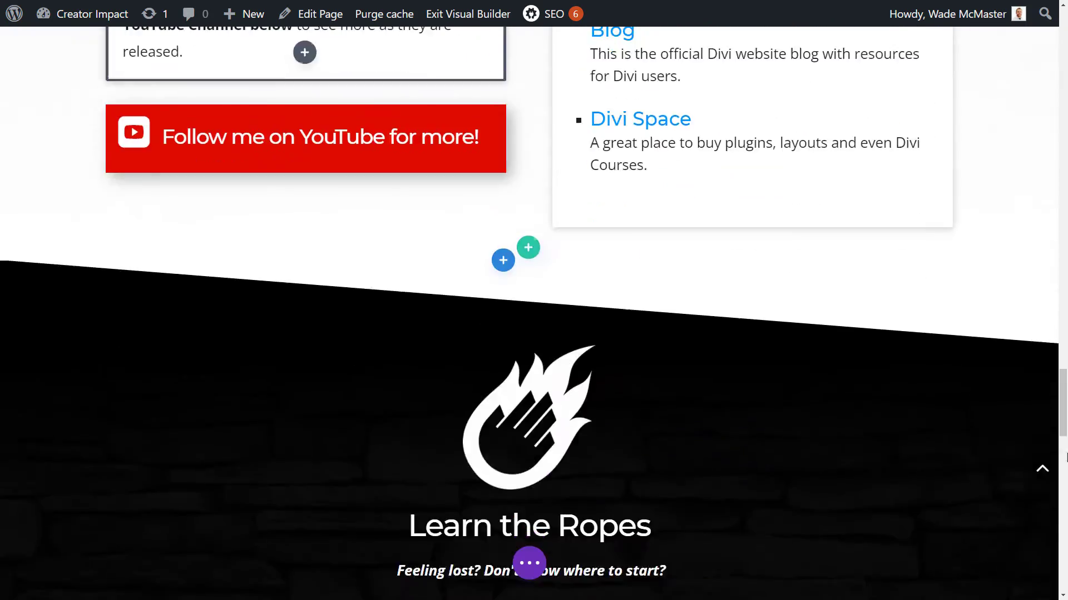
scroll(1063, 447, "down", 4)
left_click_drag(1063, 447, 1062, 110)
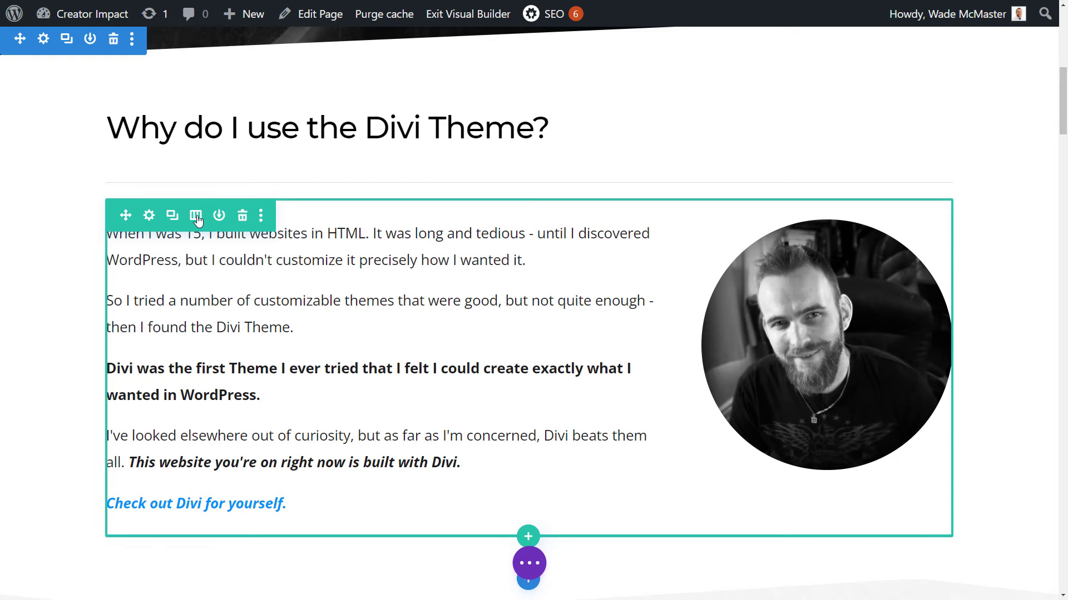
left_click(196, 216)
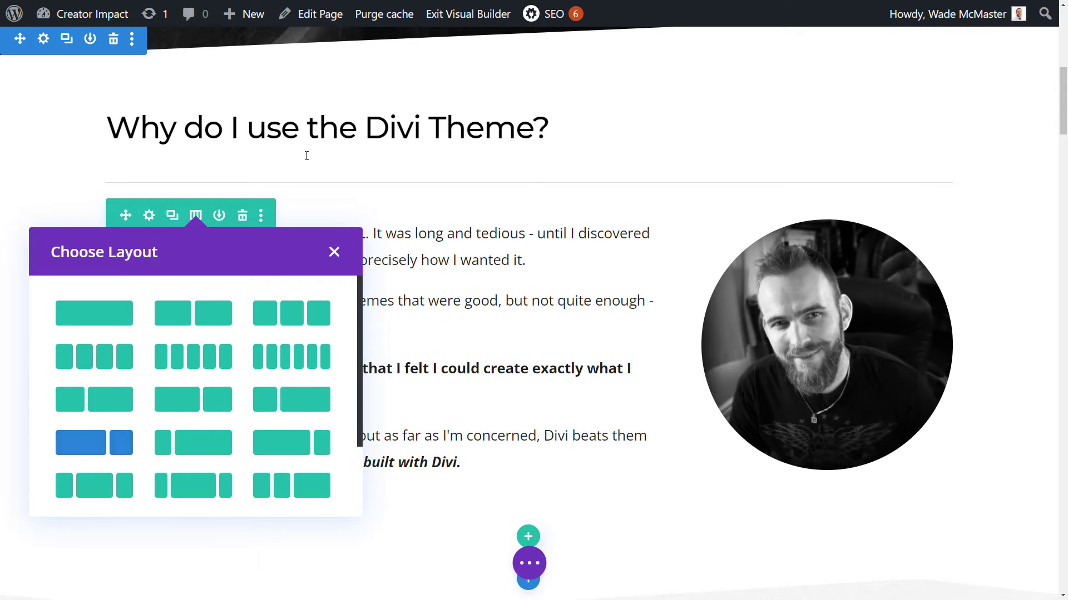
left_click(335, 253)
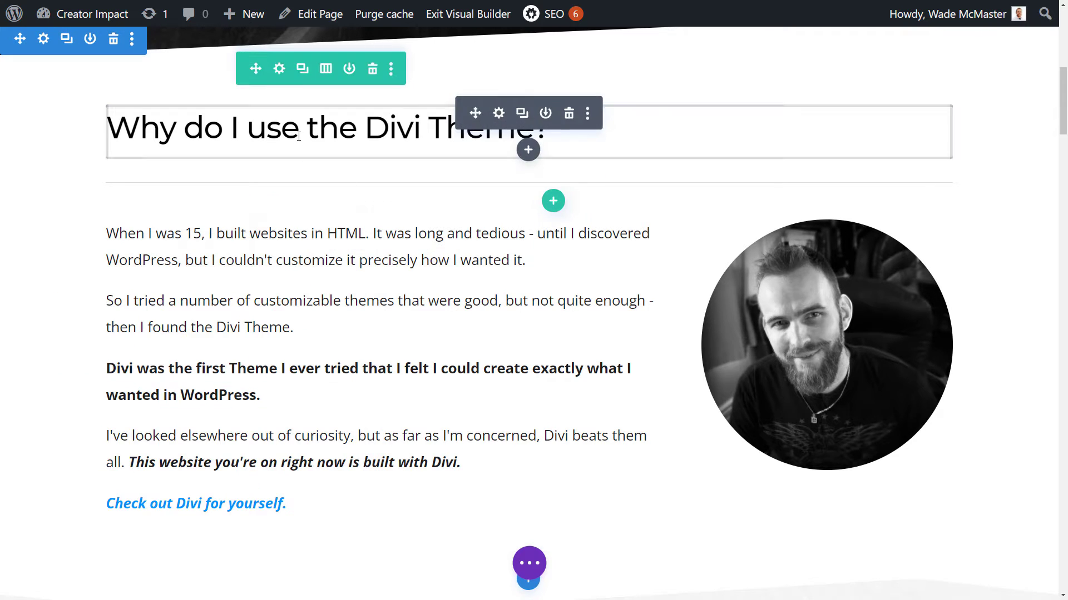
left_click(326, 69)
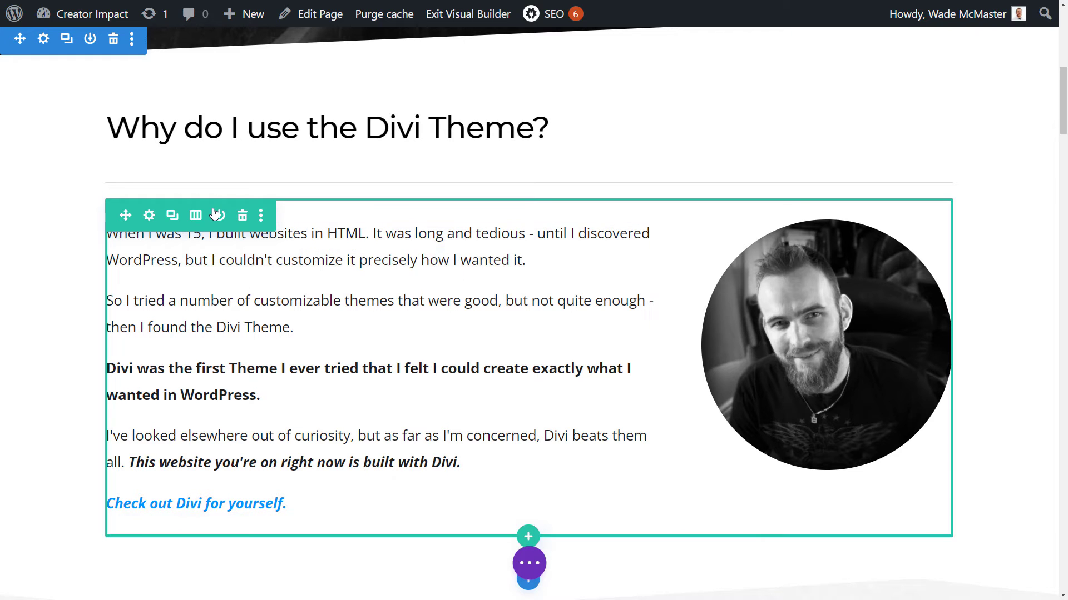
Change the text-and-portrait row below the "Why do I use the Divi Theme?" heading to three equal columns
left_click(195, 218)
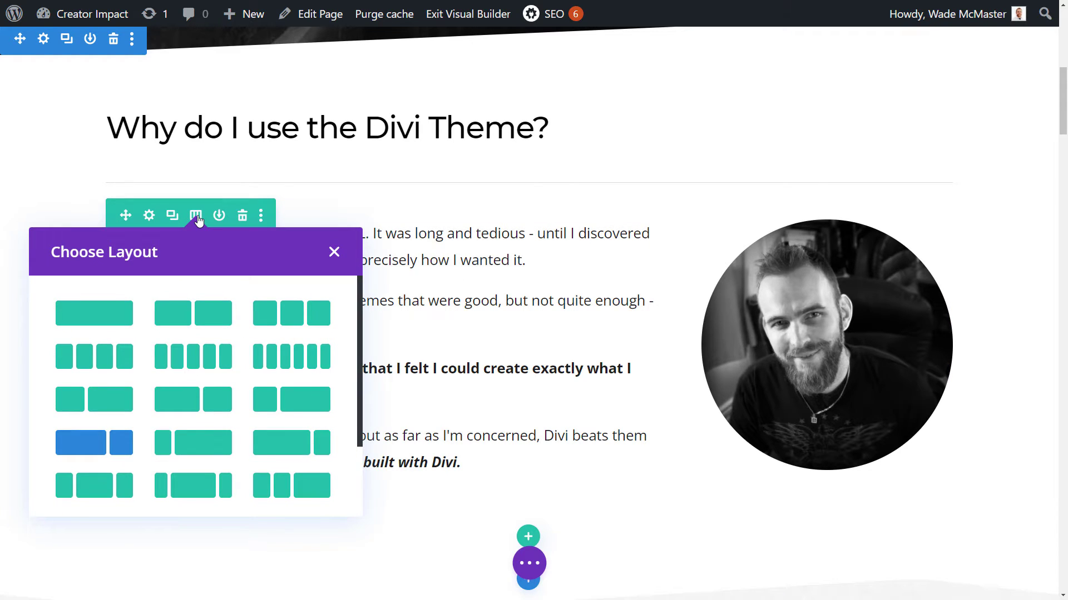
left_click(283, 315)
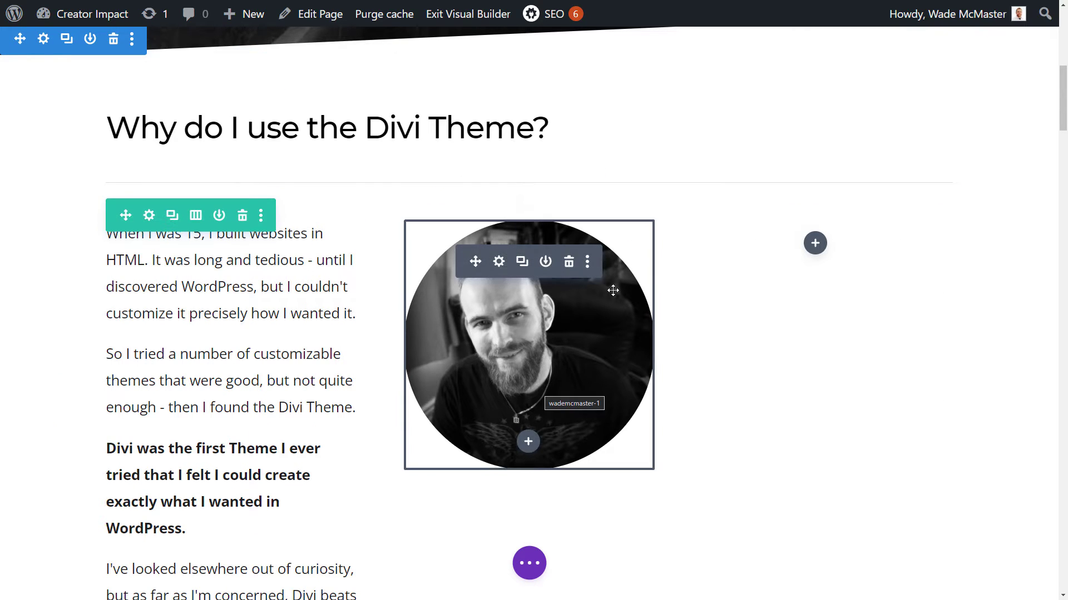
Add an Image module to the empty third column of the row
left_click(815, 245)
left_click_drag(994, 332, 995, 380)
left_click(896, 415)
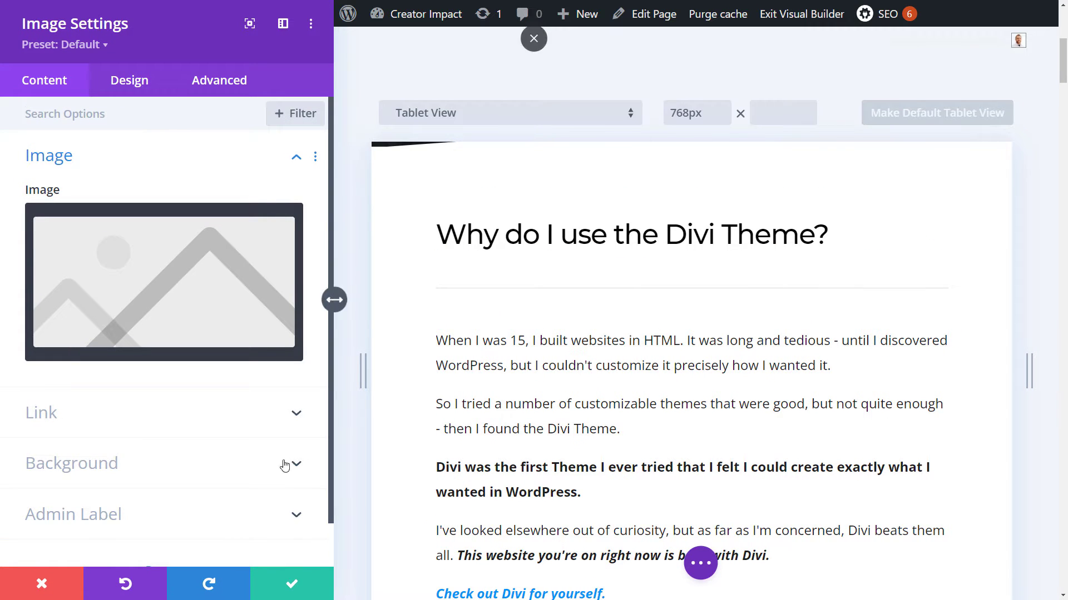
Undock the Image Settings window and place it floating over the left edge of the page preview
left_click(283, 25)
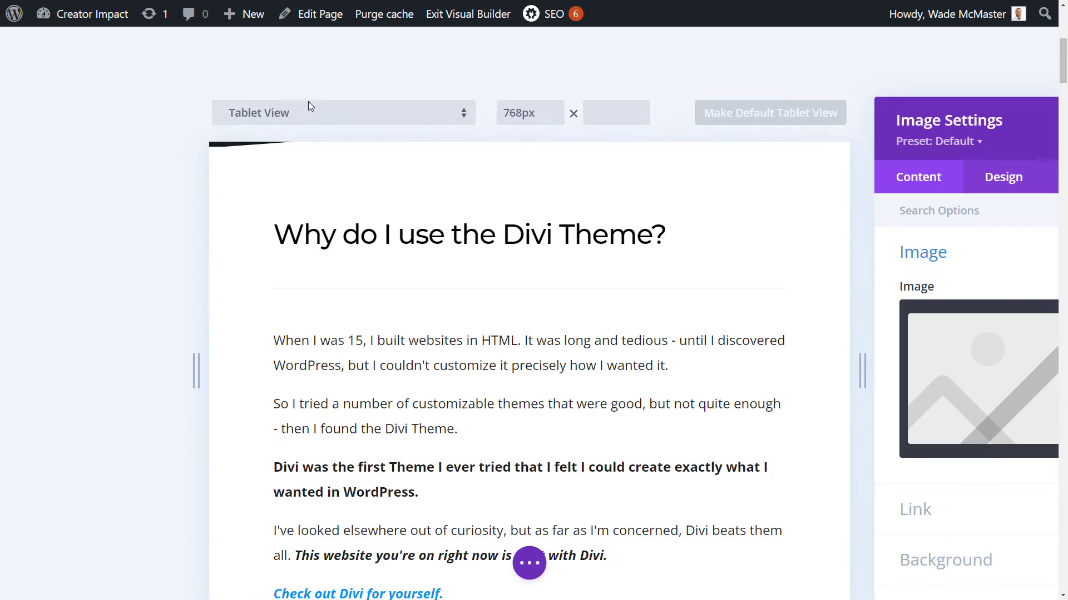
left_click_drag(968, 112, 128, 65)
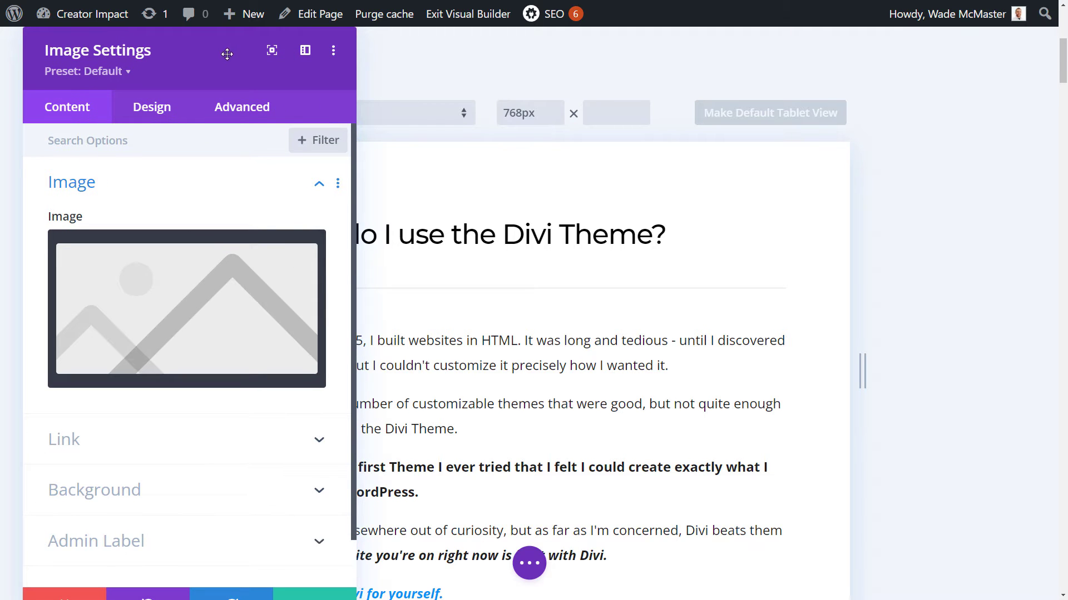
left_click_drag(227, 53, 225, 82)
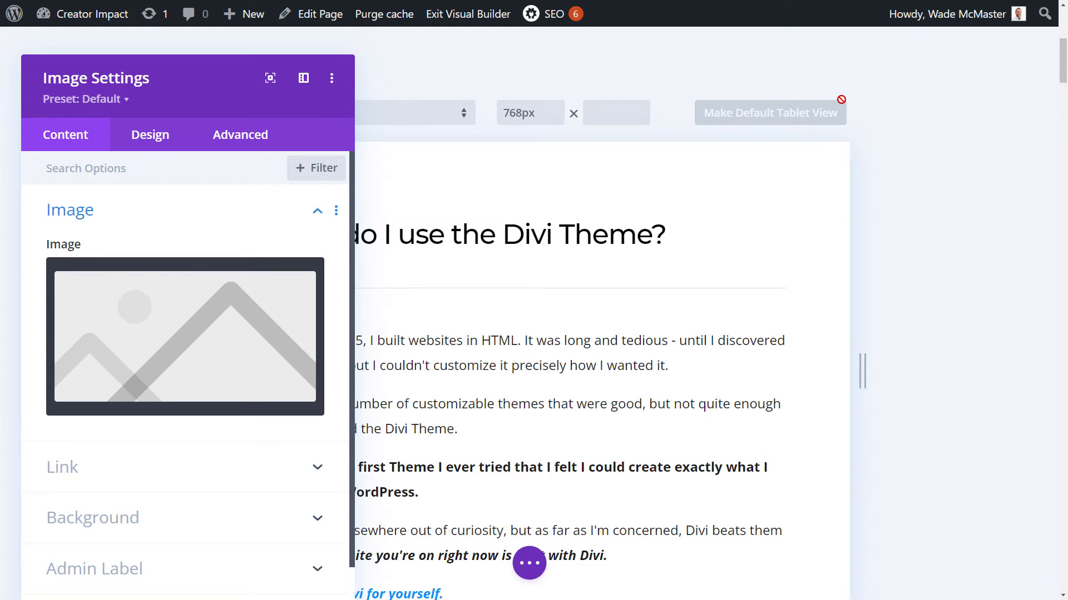
Switch the page preview to desktop view, moving the Image Settings window clear of the view controls
left_click(530, 564)
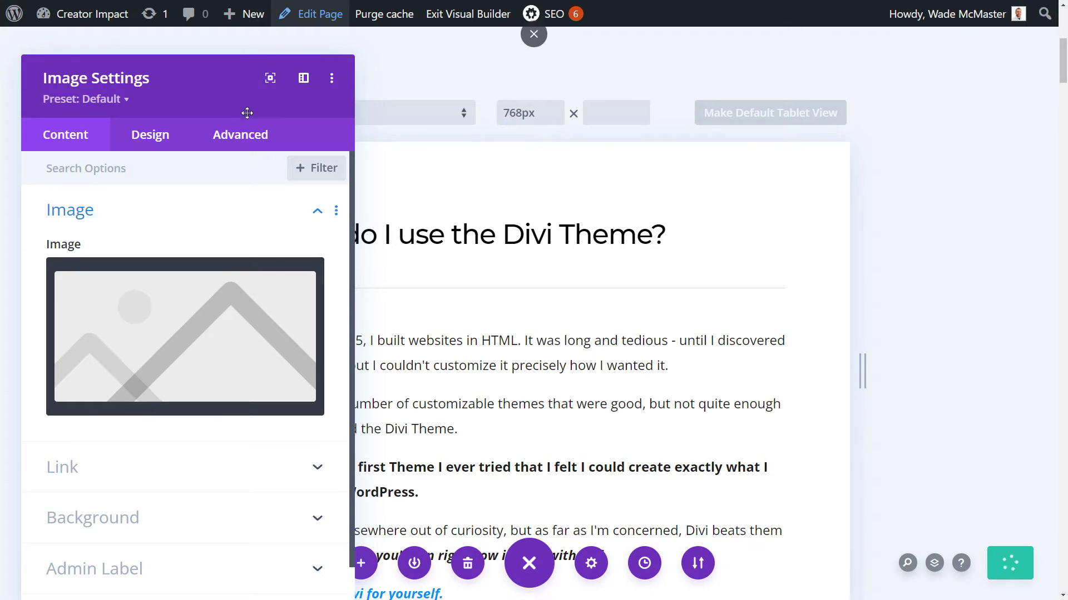
left_click_drag(243, 81, 930, 86)
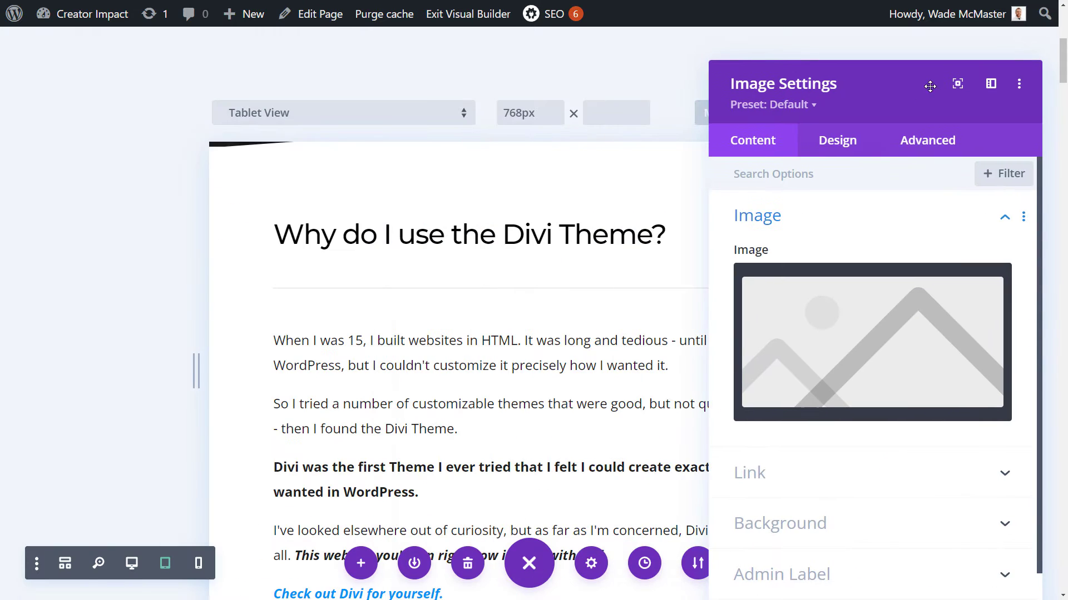
left_click(132, 564)
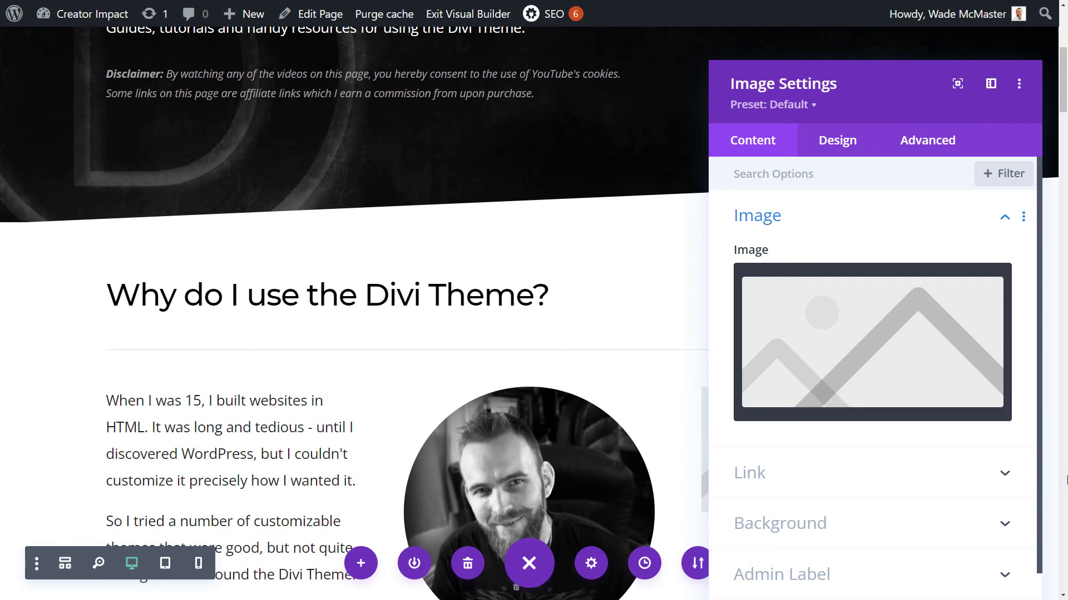
left_click_drag(901, 78, 829, 102)
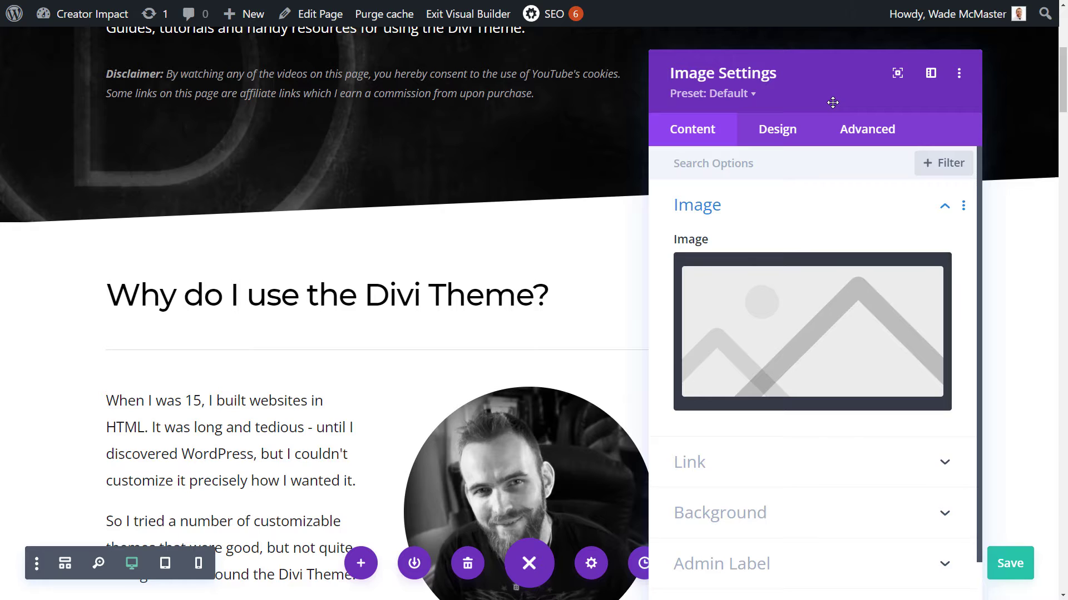
Shorten the Image Settings window and place it over the text column so both image columns are uncovered
key("ctrl+minus")
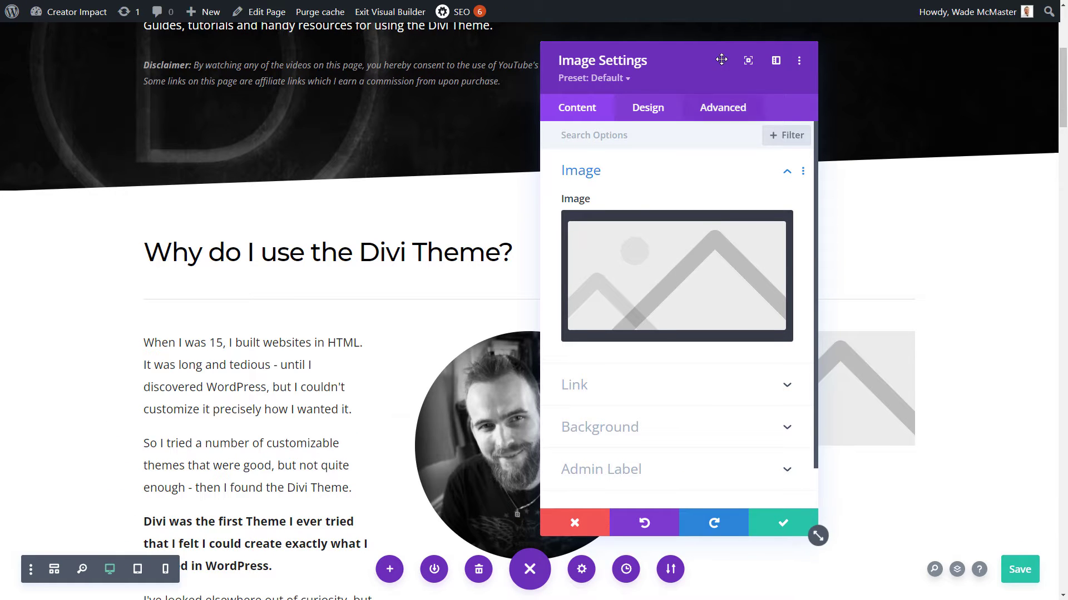
left_click_drag(804, 546, 806, 444)
left_click_drag(667, 72, 186, 75)
left_click_drag(244, 103, 248, 139)
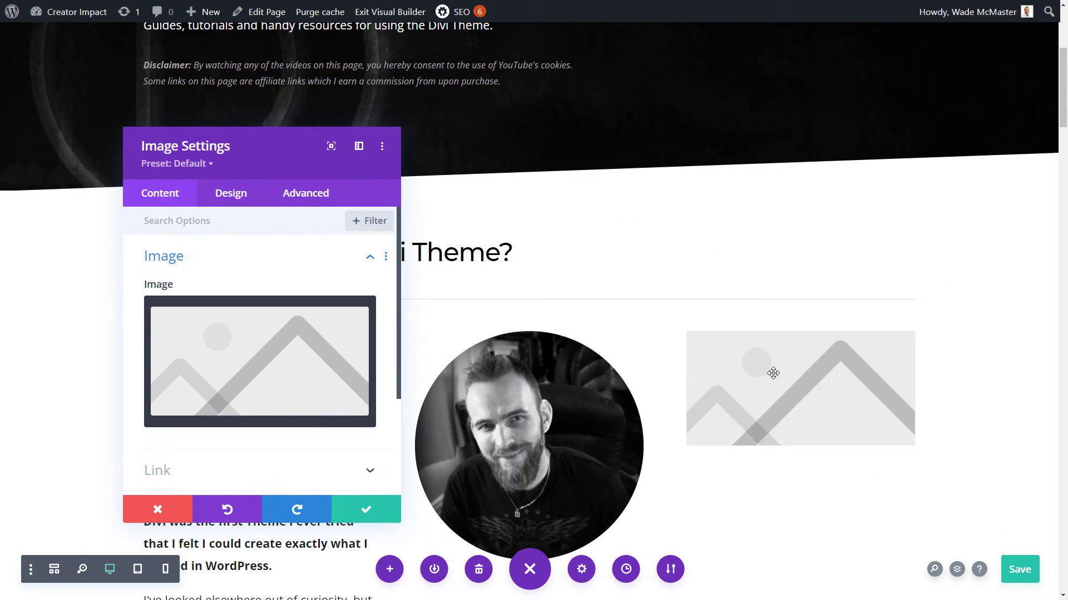
Set the third column's Image module to timing.jpg from the Media Library and save the module settings
left_click(196, 370)
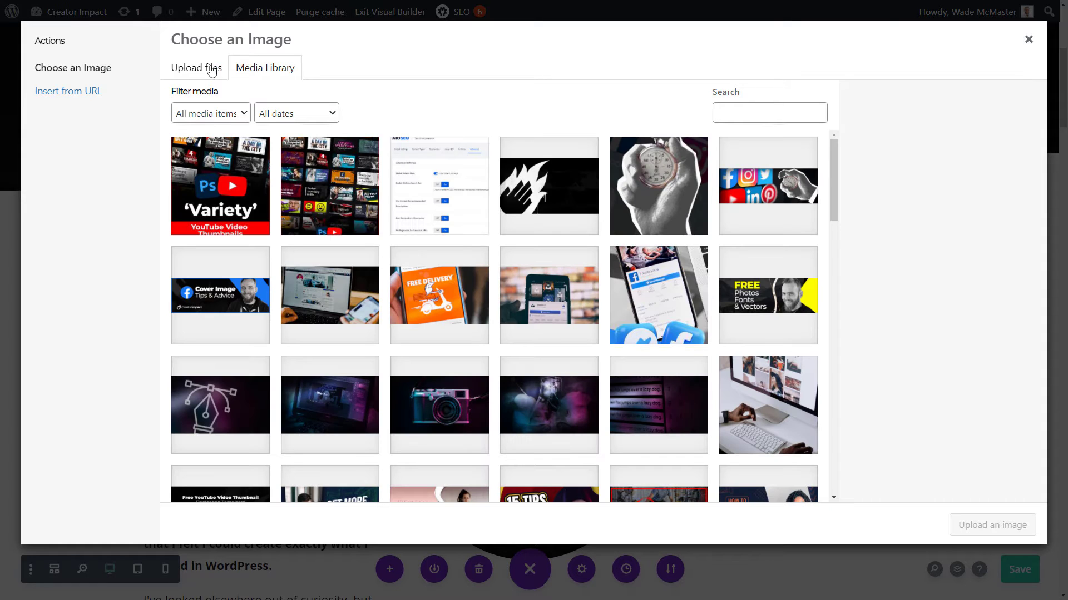
left_click(680, 163)
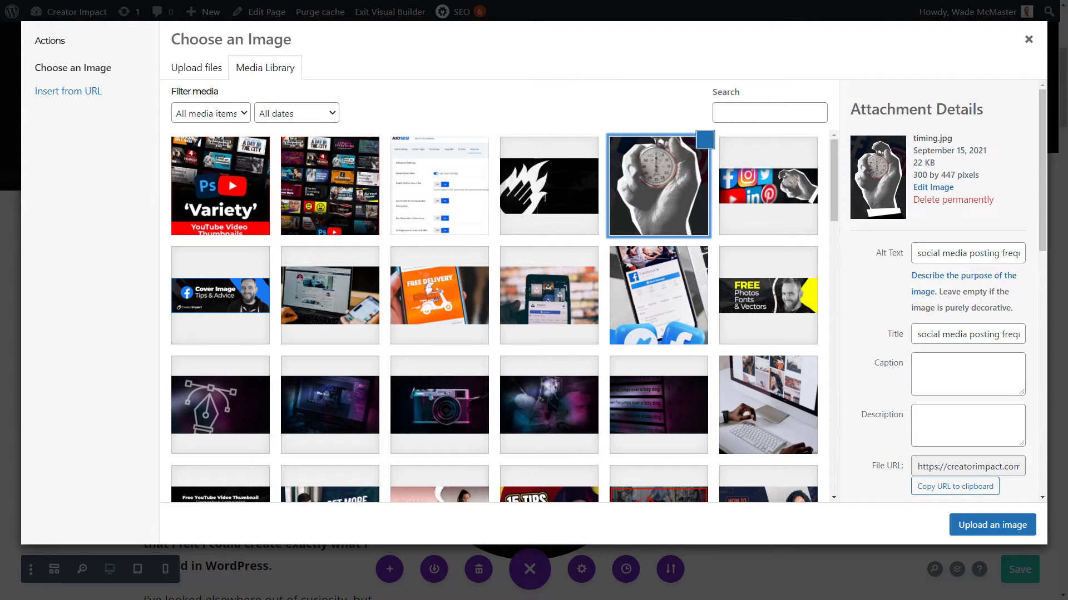
left_click(1019, 531)
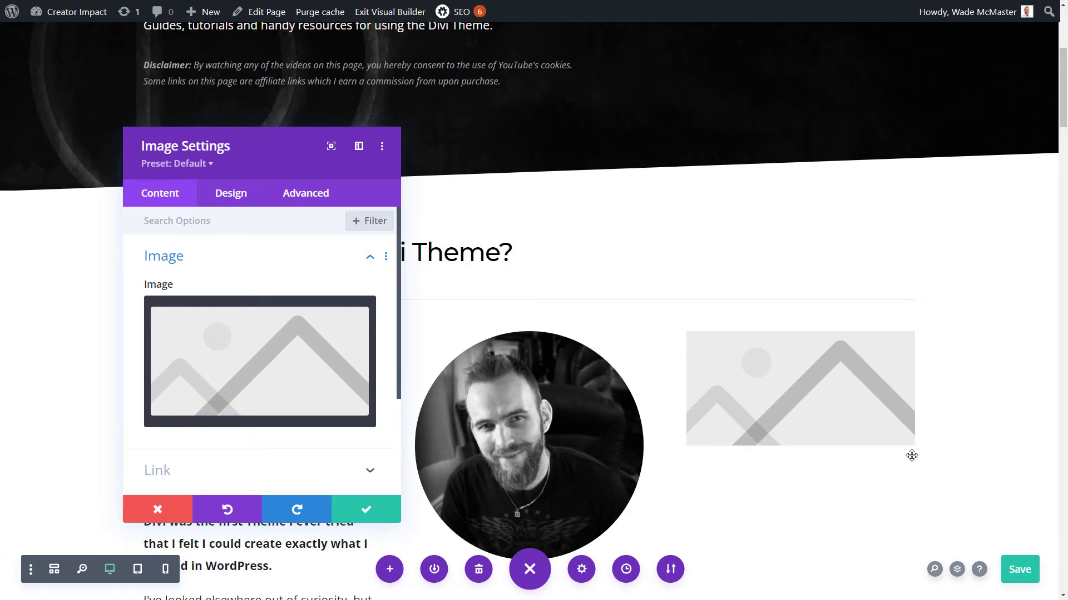
left_click(347, 510)
scroll(579, 363, "down", 3)
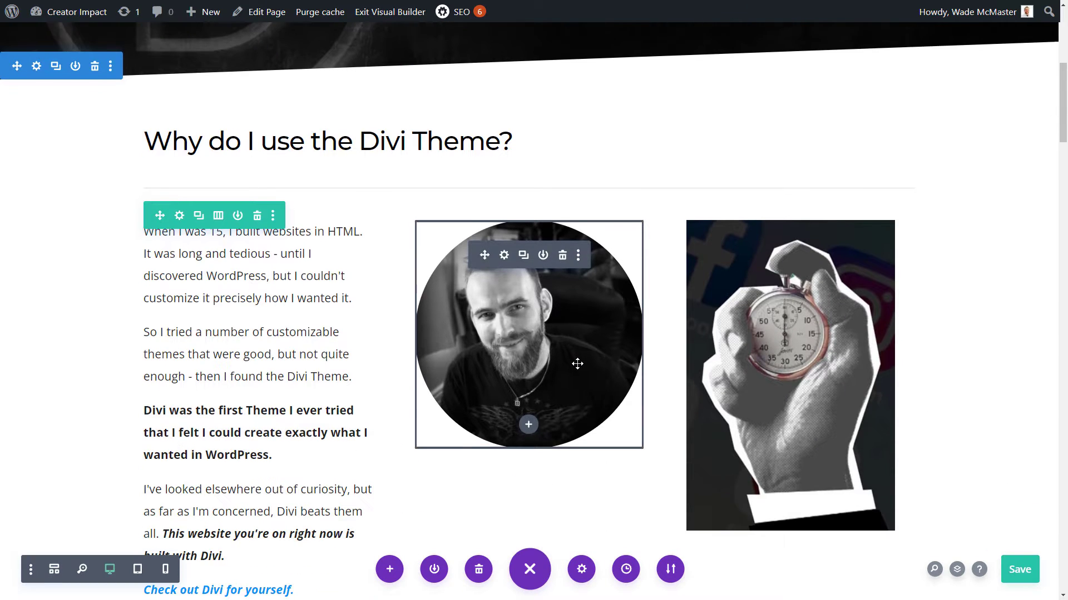
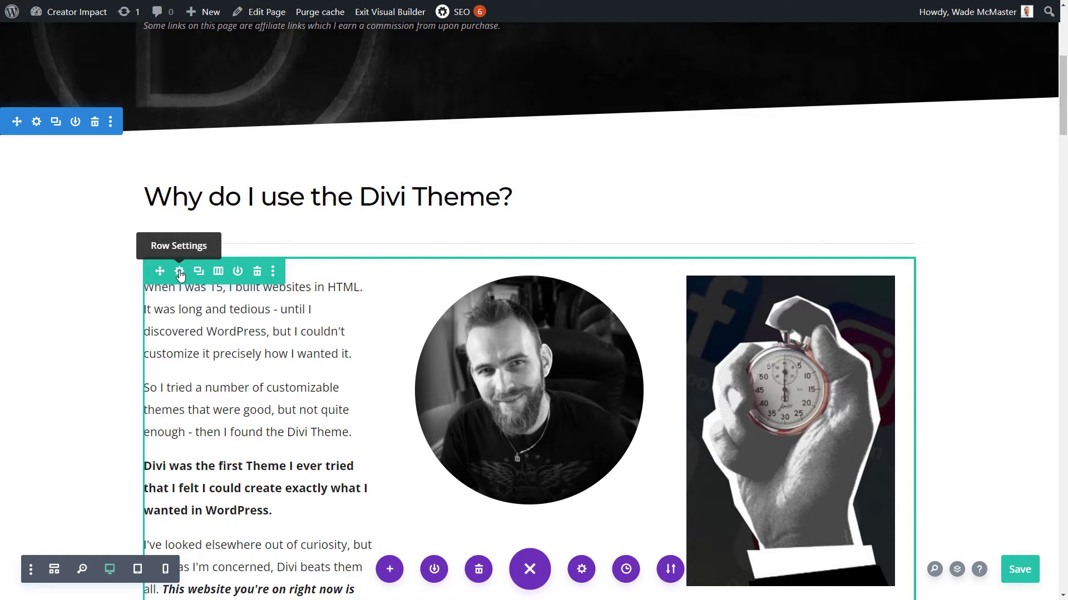
Reorder the row's three columns in the Row Settings to stopwatch image, text, then portrait
mouse_move(501, 314)
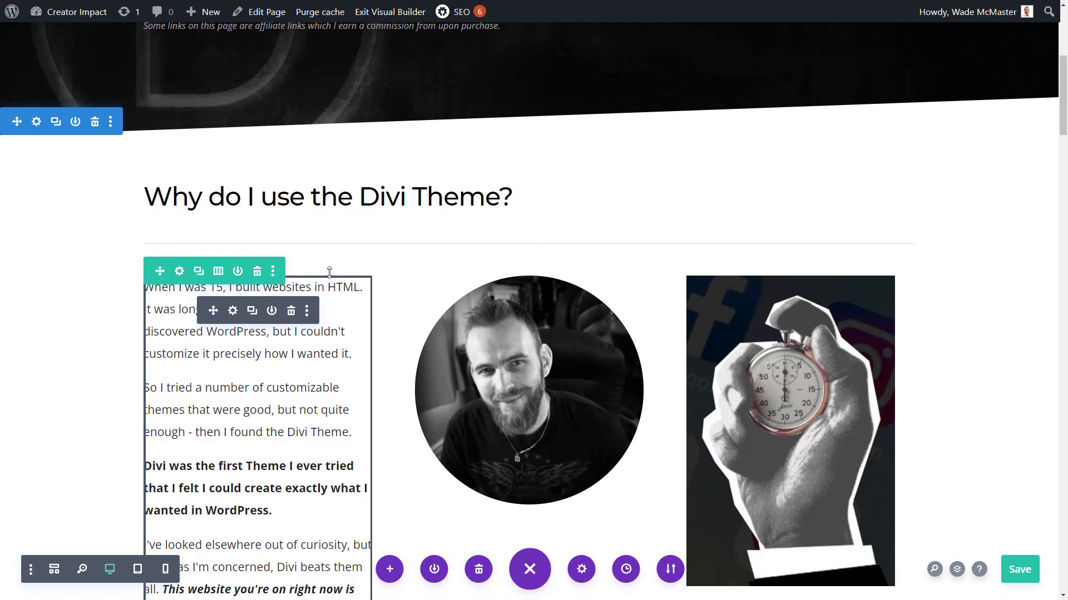
left_click(179, 272)
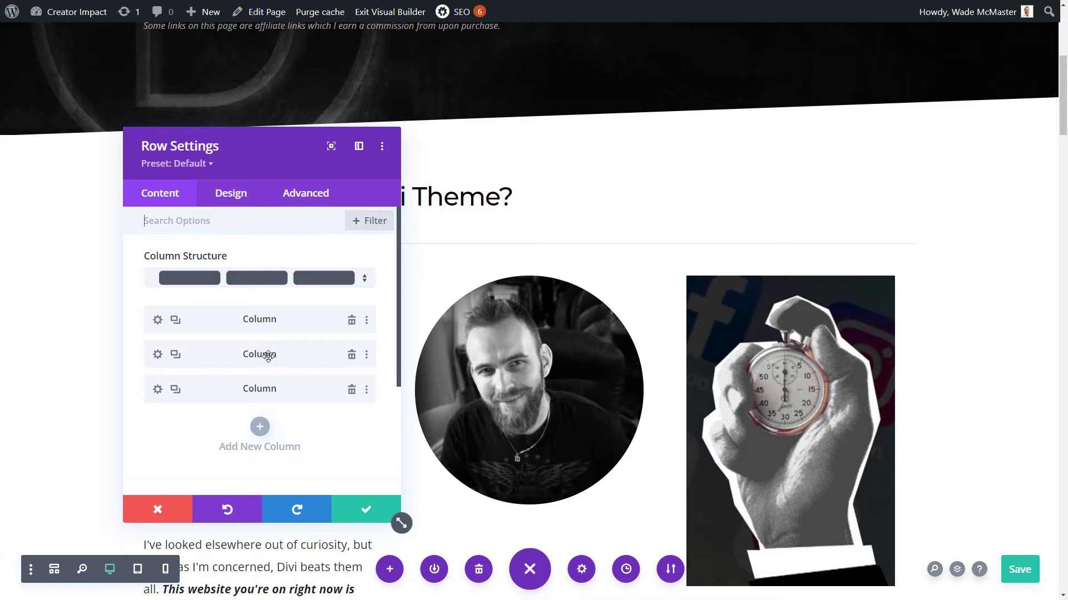
left_click_drag(268, 357, 281, 395)
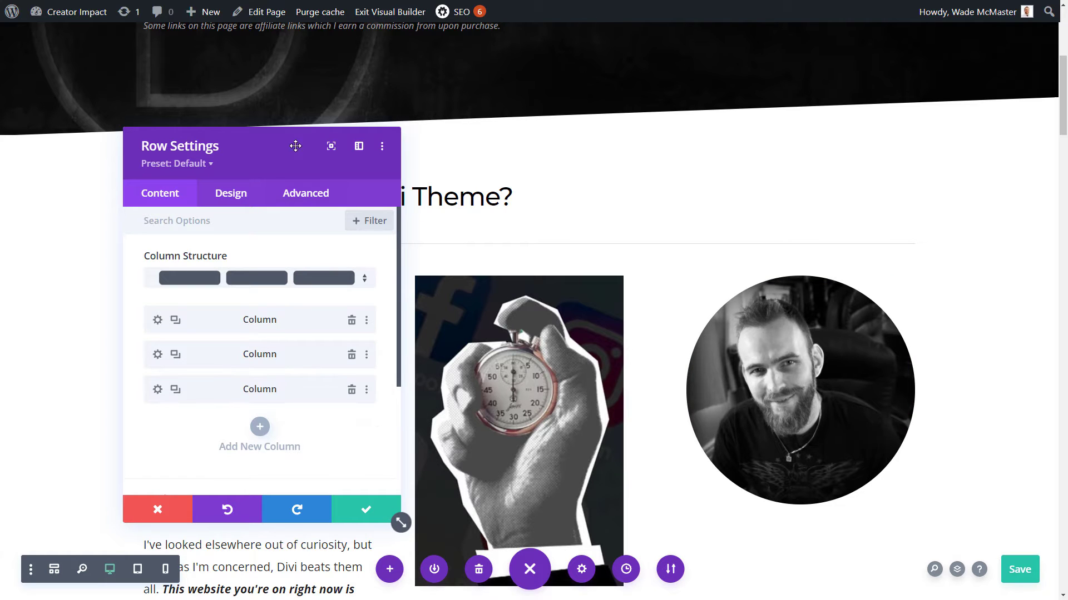
left_click_drag(295, 146, 447, 130)
left_click_drag(393, 309, 456, 337)
Change the row to a three-fifths and two-fifths column structure and swap the columns so the text column comes first
left_click(532, 267)
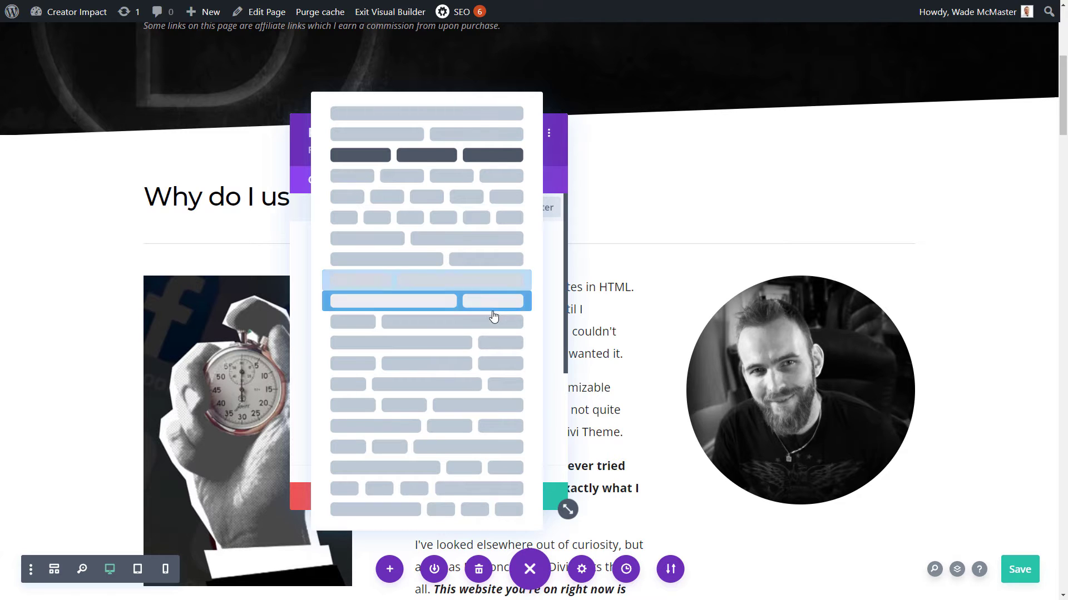
left_click(470, 259)
left_click_drag(419, 128, 684, 102)
scroll(455, 293, "down", 8)
scroll(456, 293, "up", 6)
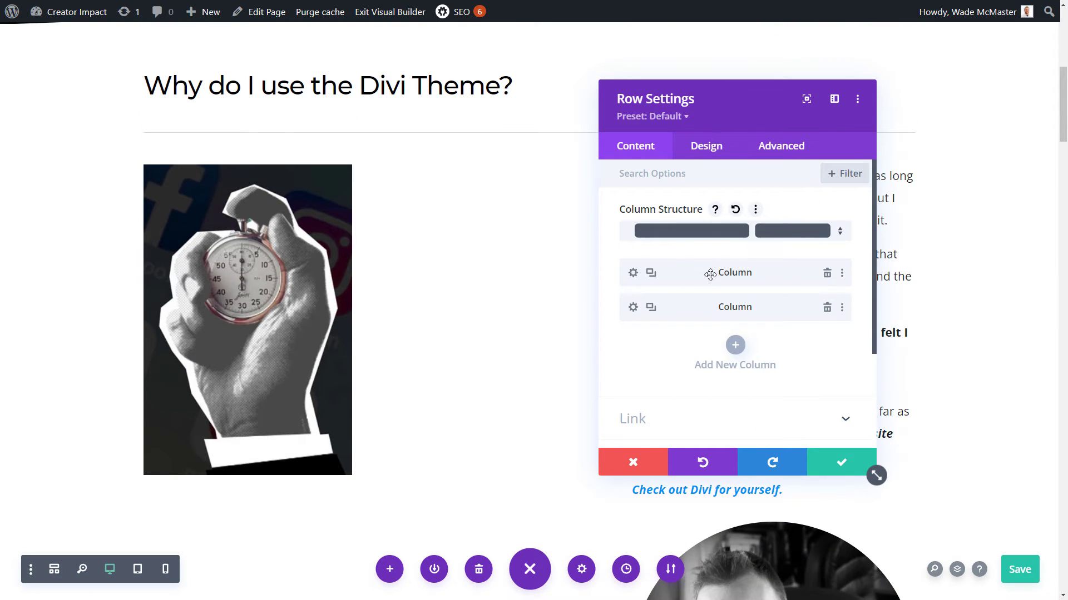
left_click_drag(711, 275, 714, 307)
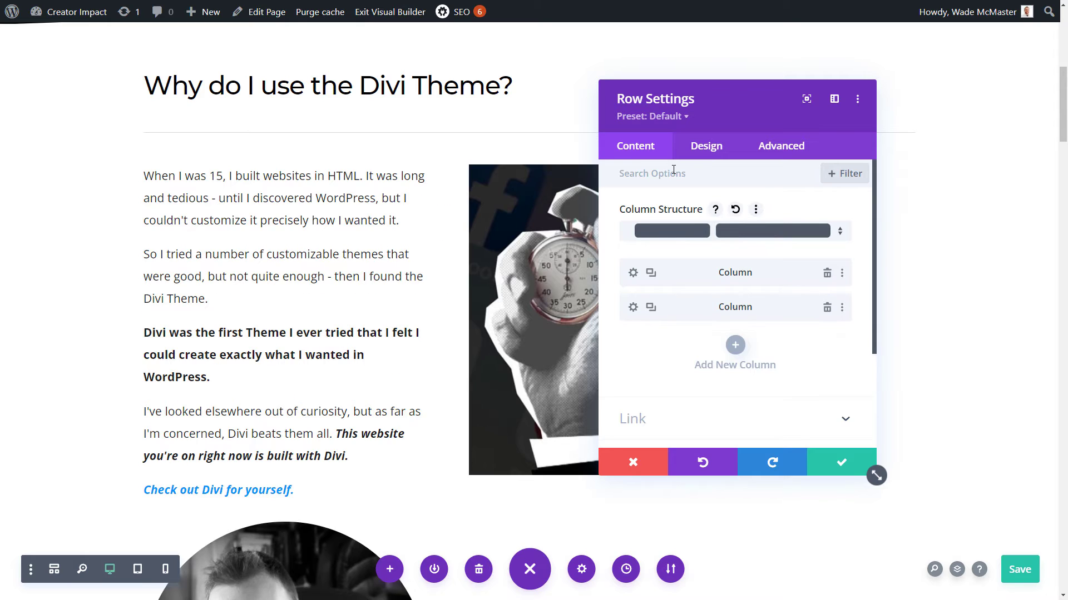
left_click_drag(743, 101, 693, 85)
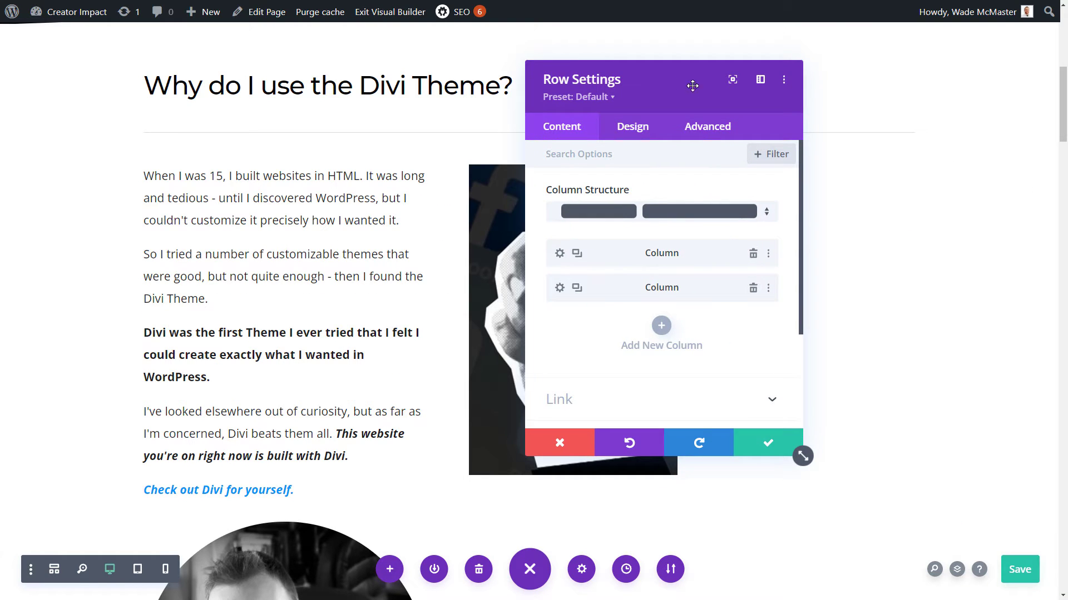
Set the row's column structure to two-thirds and one-third, and save the changes
left_click(684, 216)
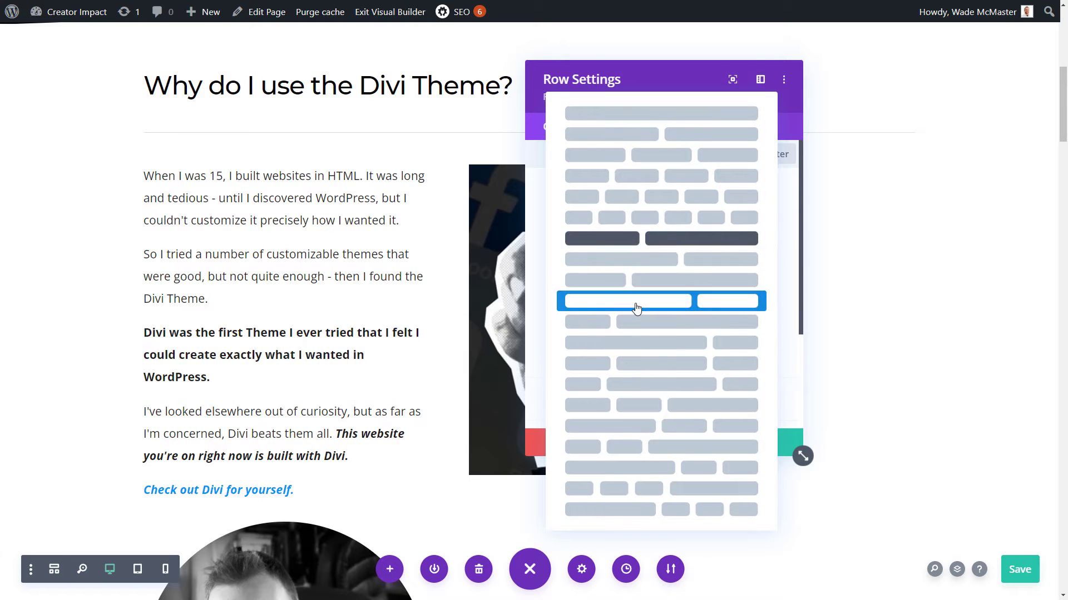
left_click(636, 308)
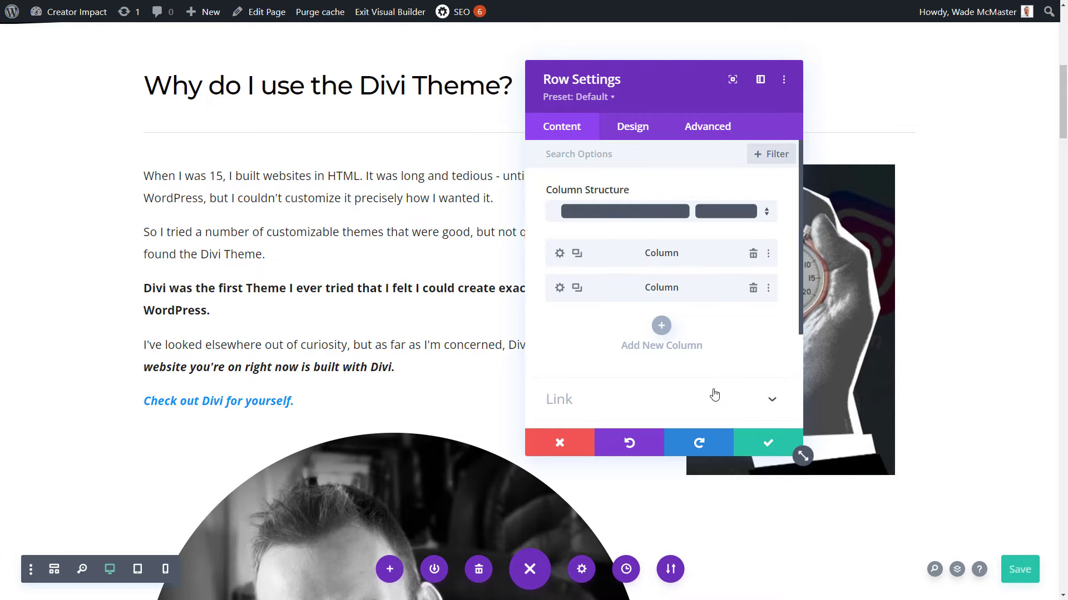
key("ctrl+s")
left_click(767, 443)
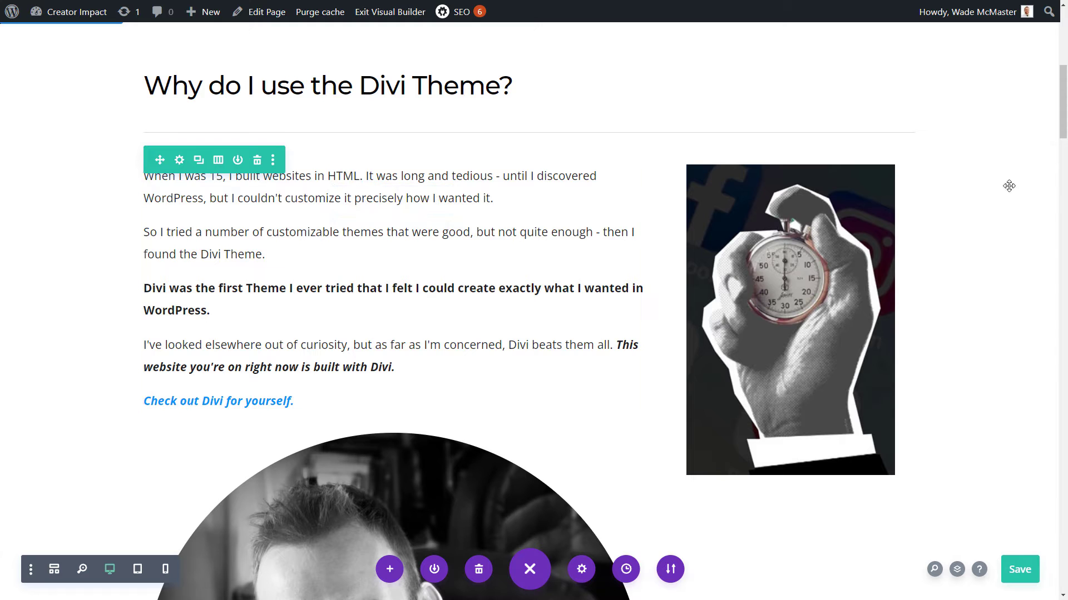
Move the portrait image from below the text to above the stopwatch image in the narrow column
scroll(533, 314, "down", 3)
scroll(537, 318, "down", 1)
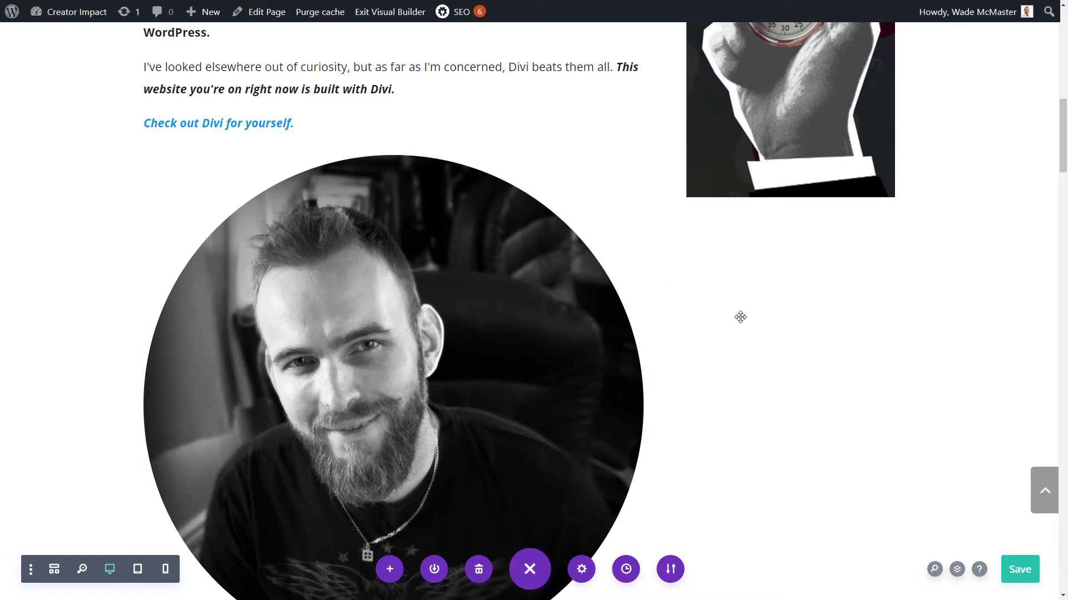
scroll(441, 317, "up", 4)
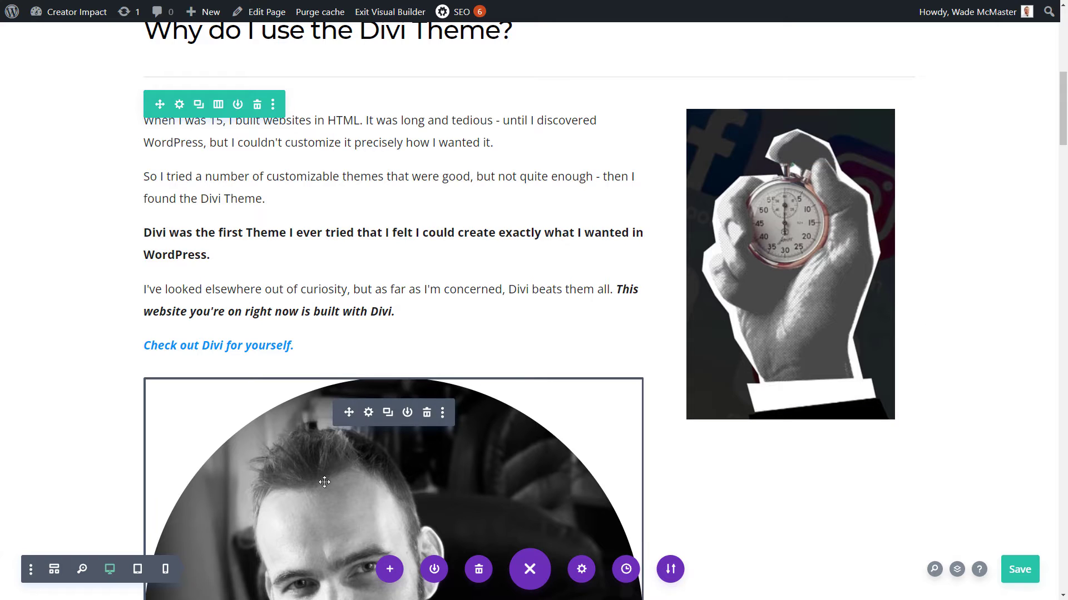
scroll(348, 475, "down", 3)
scroll(349, 428, "up", 2)
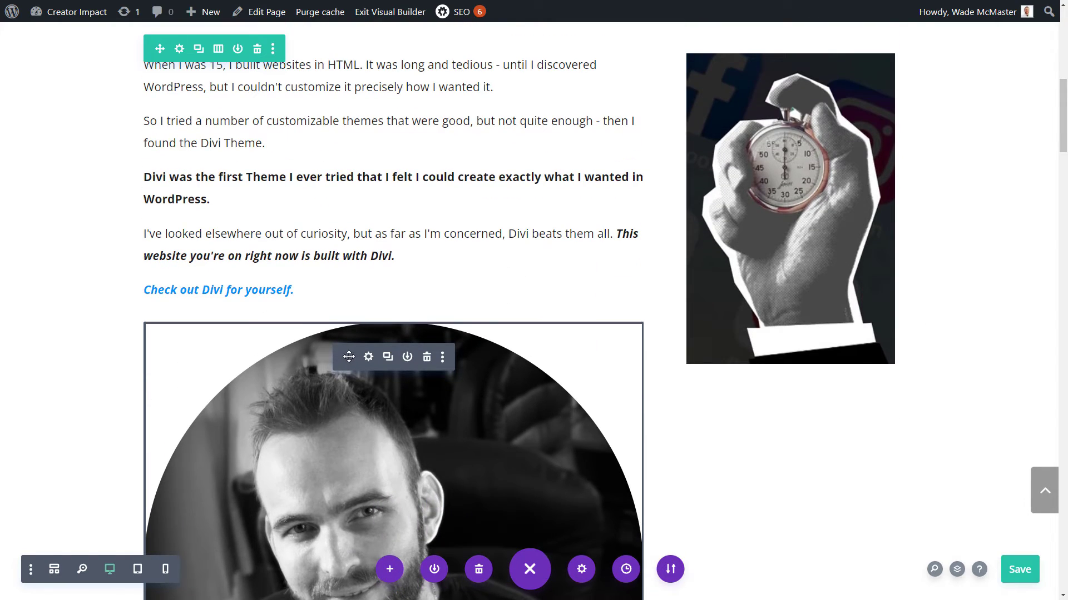
left_click_drag(348, 356, 773, 377)
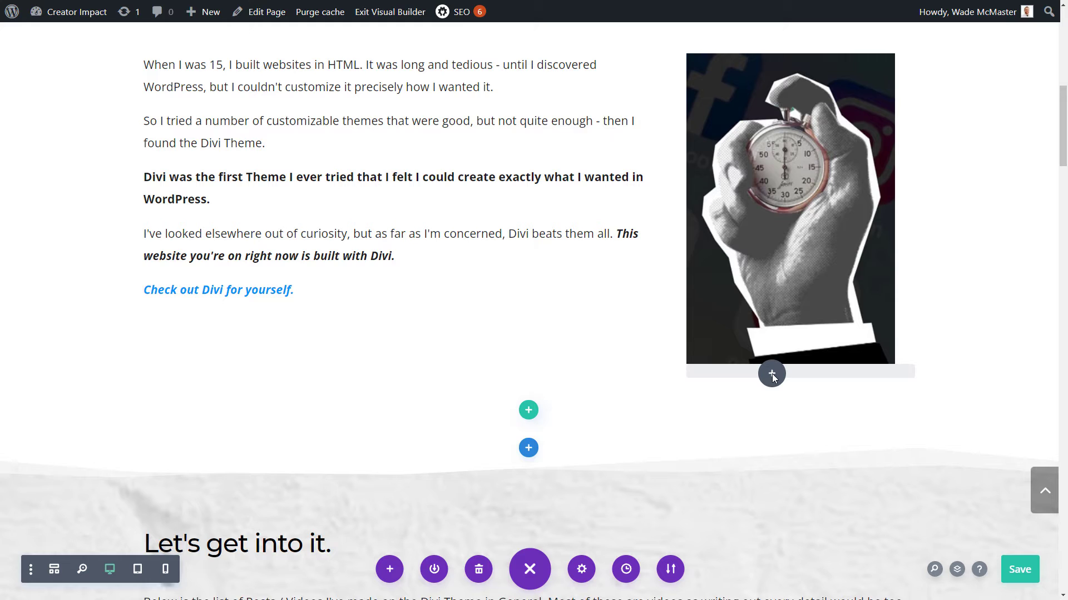
left_click_drag(774, 315, 779, 76)
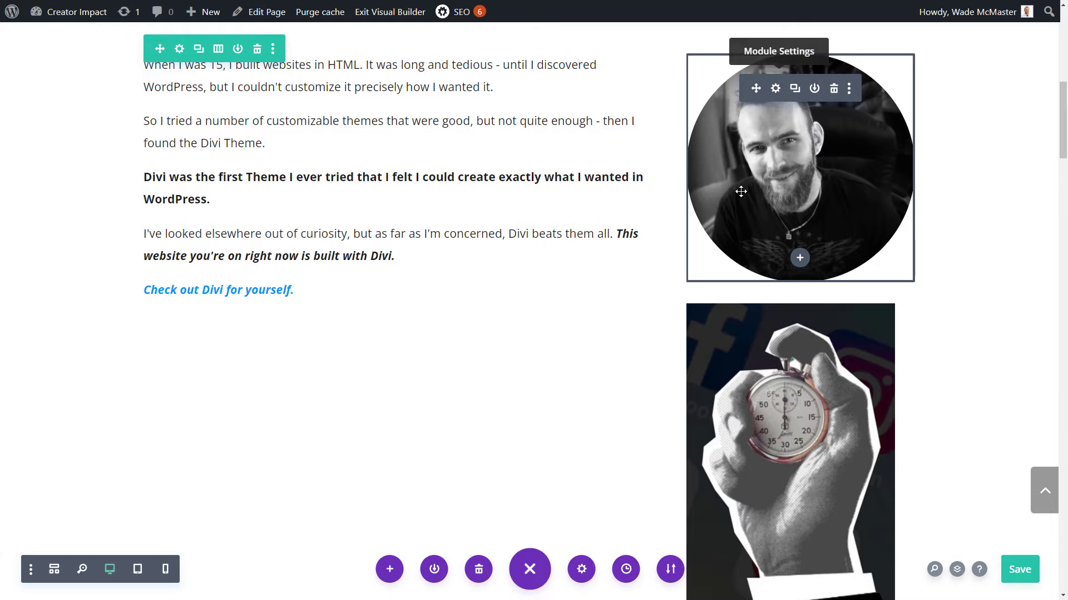
Delete the stopwatch Image module below the portrait
scroll(577, 408, "up", 3)
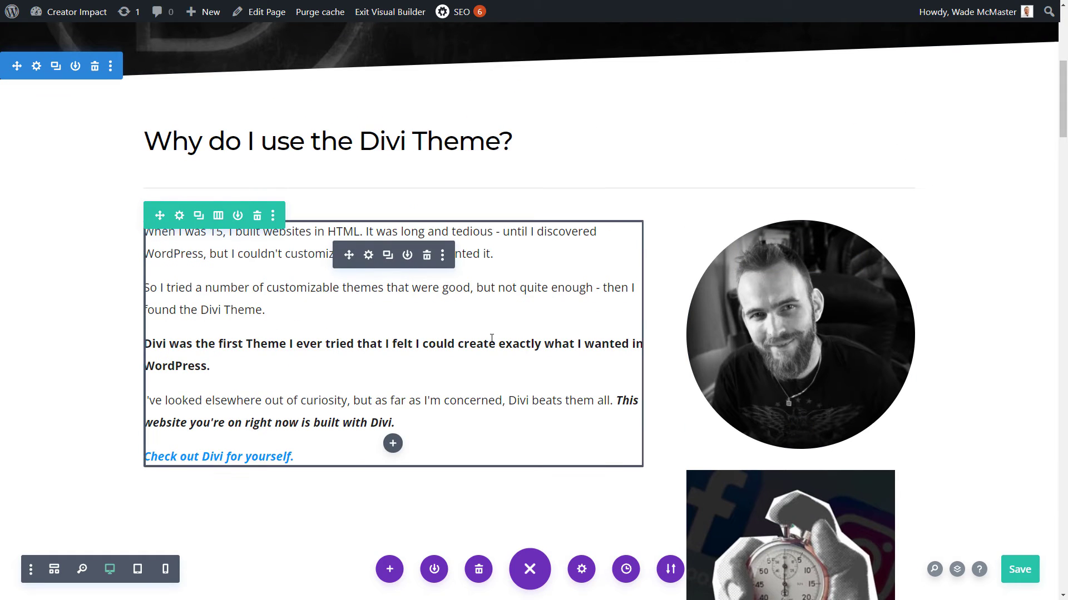
scroll(380, 360, "down", 2)
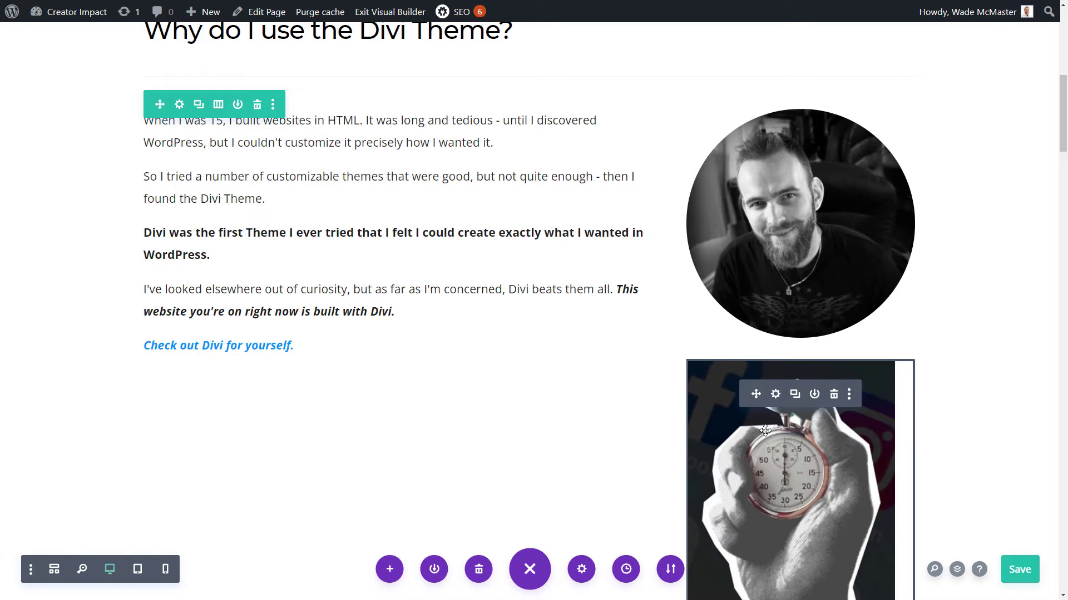
left_click(834, 395)
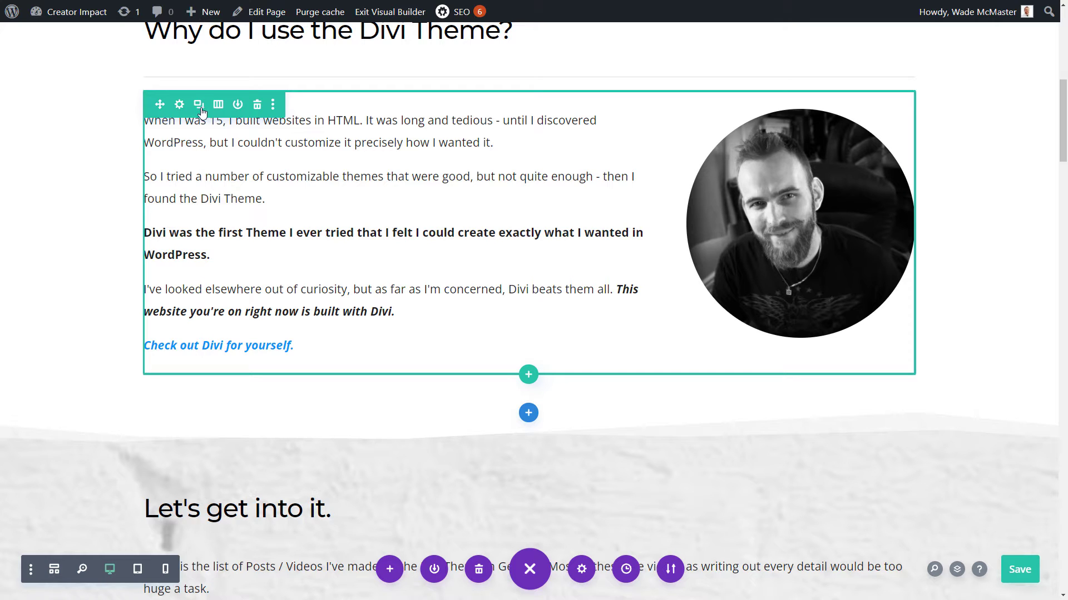
Duplicate the text-and-portrait row and delete the duplicate
scroll(211, 143, "up", 2)
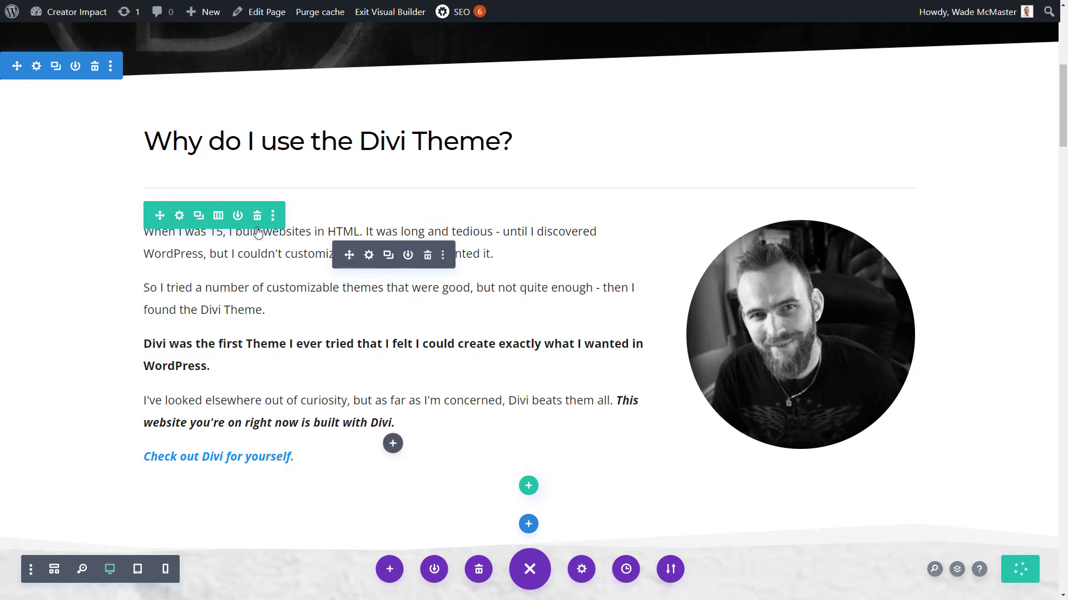
left_click(199, 218)
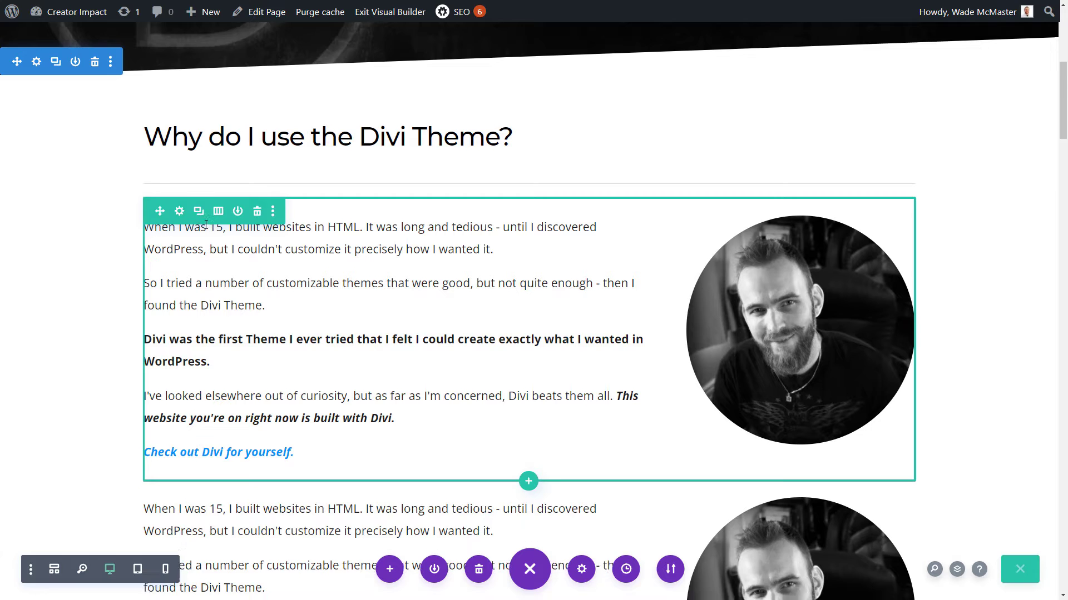
scroll(229, 305, "down", 4)
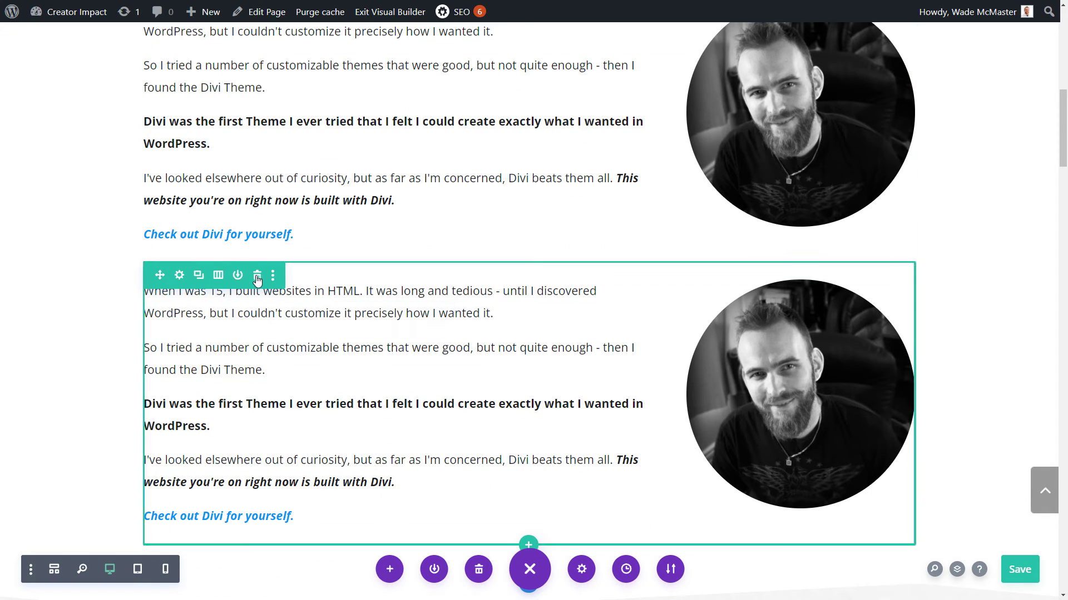
left_click(257, 276)
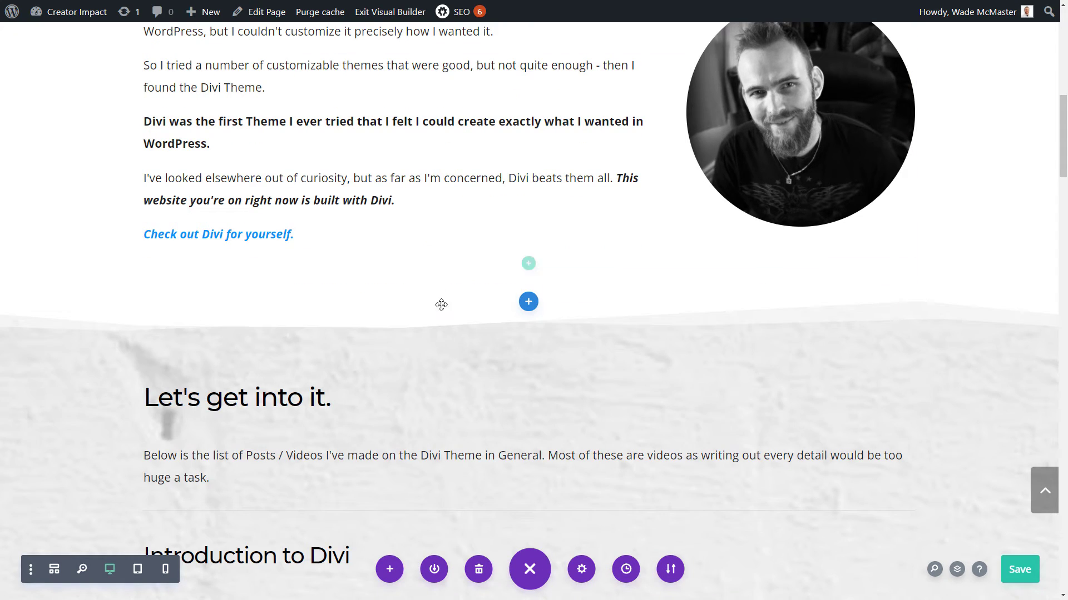
scroll(441, 305, "up", 4)
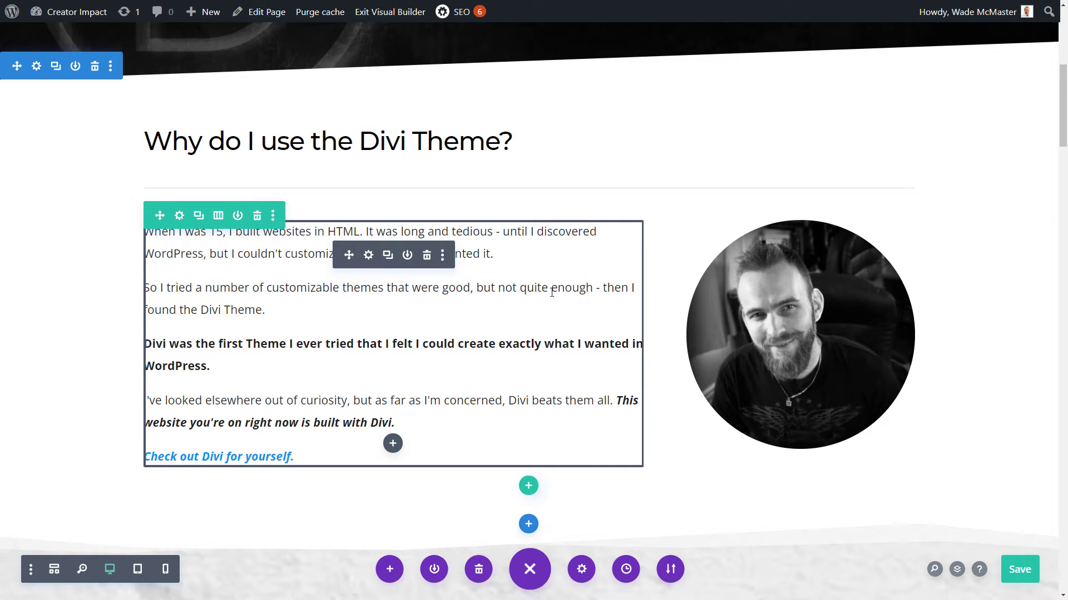
scroll(556, 211, "up", 2)
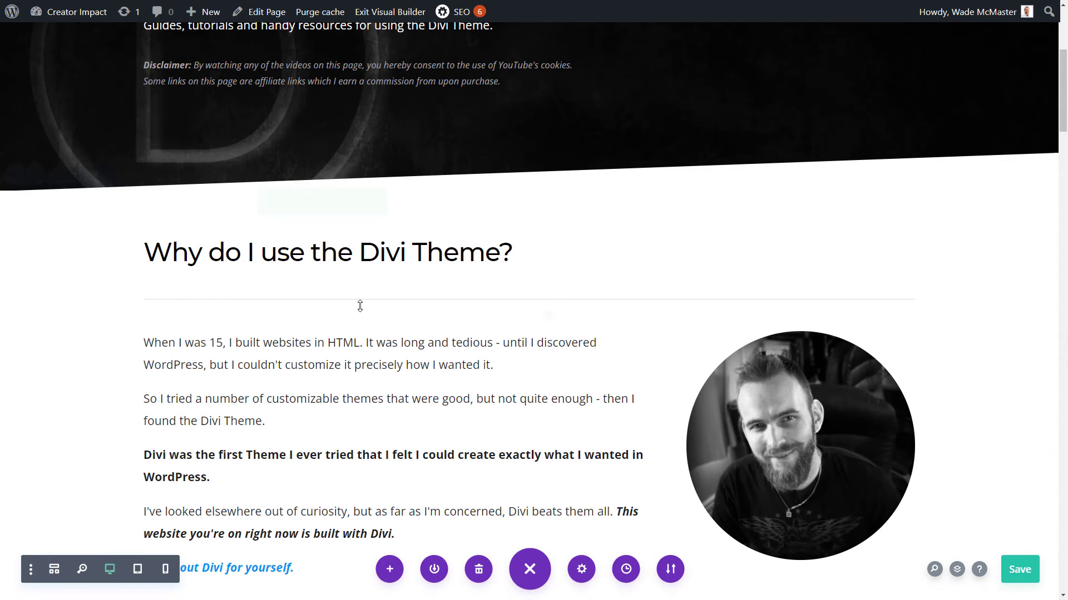
Insert the words "start typing" after "Why" in the heading "Why do I use the Divi Theme?" directly on the page
left_click(209, 253)
type("start ty")
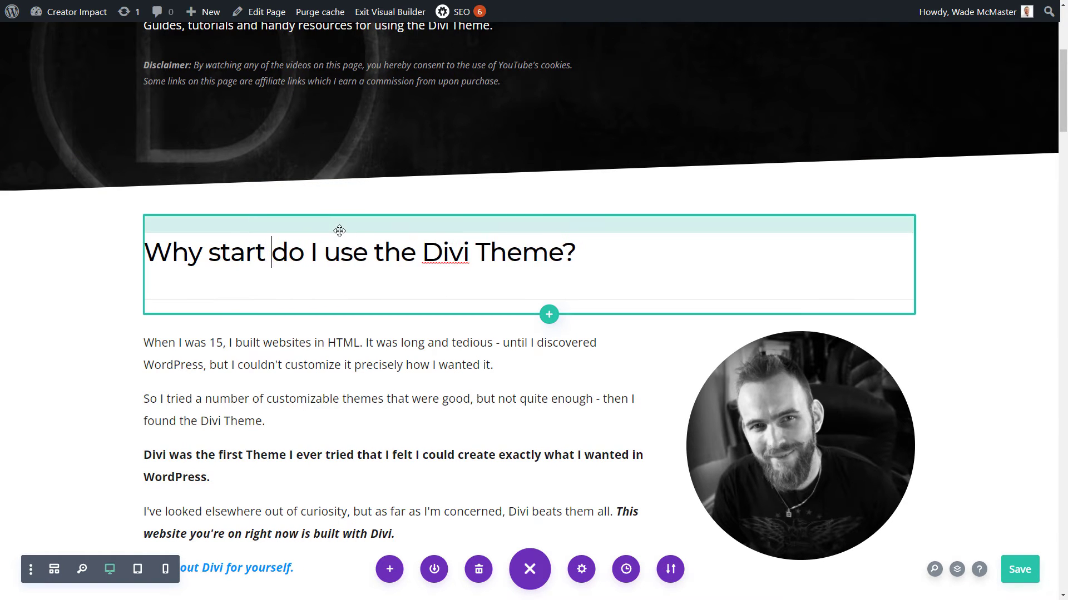
type("ping")
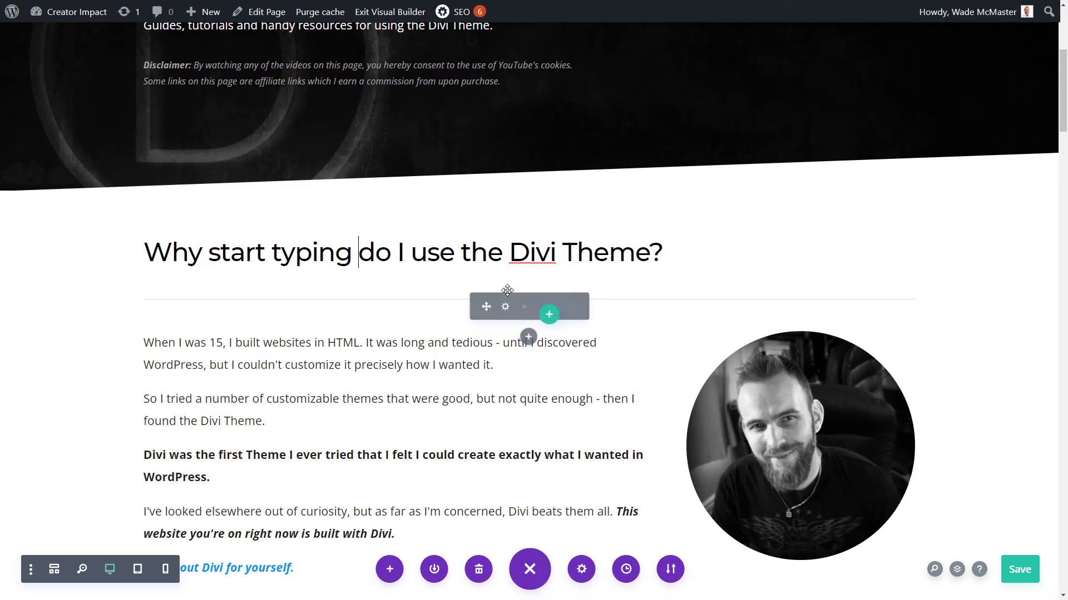
Remove the words "start typing" from the heading and save the page
left_click(397, 254)
left_click_drag(360, 254, 208, 254)
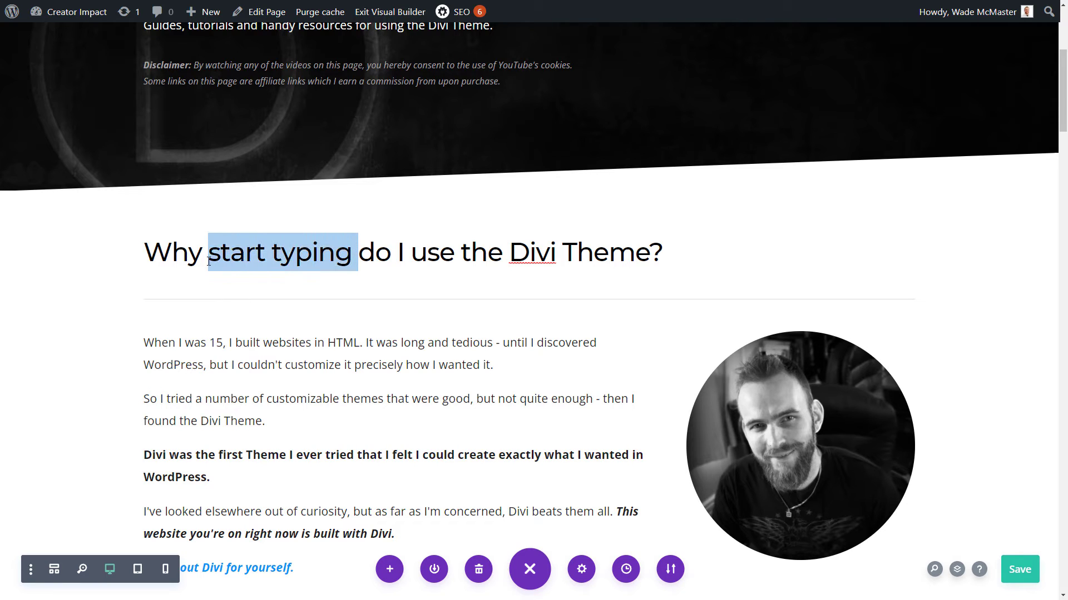
key("BackSpace")
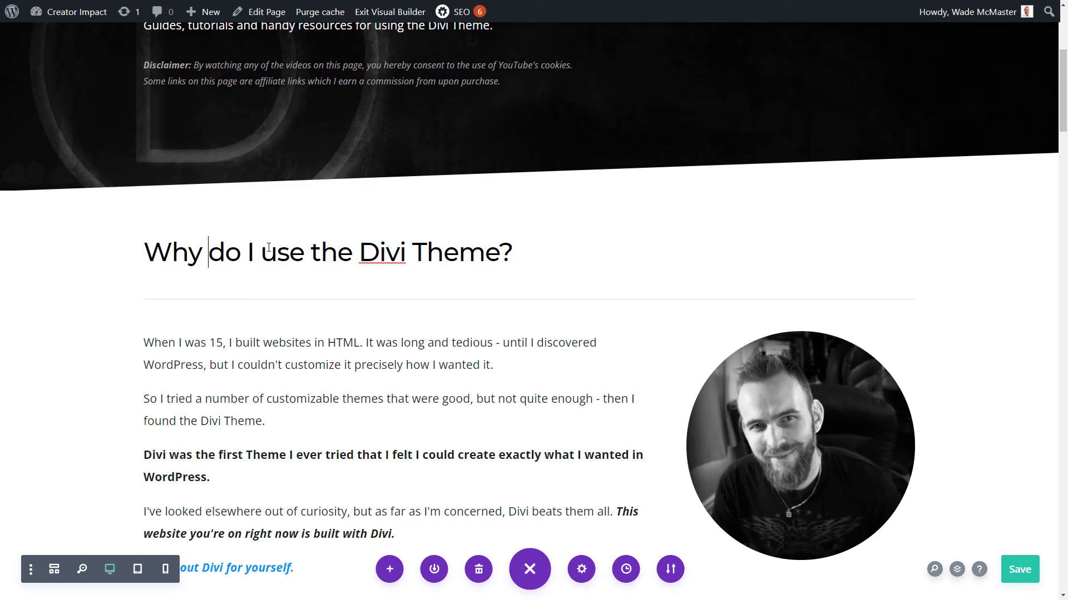
left_click(271, 323)
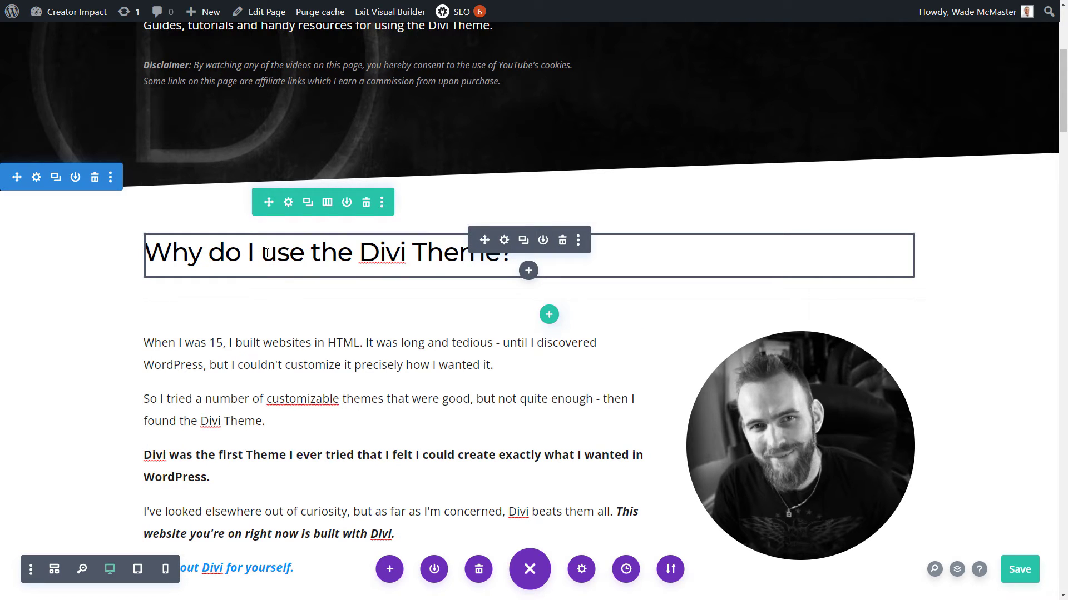
key("ctrl+s")
Open the settings of the heading's Text module, then widen and reposition the settings window
left_click(504, 240)
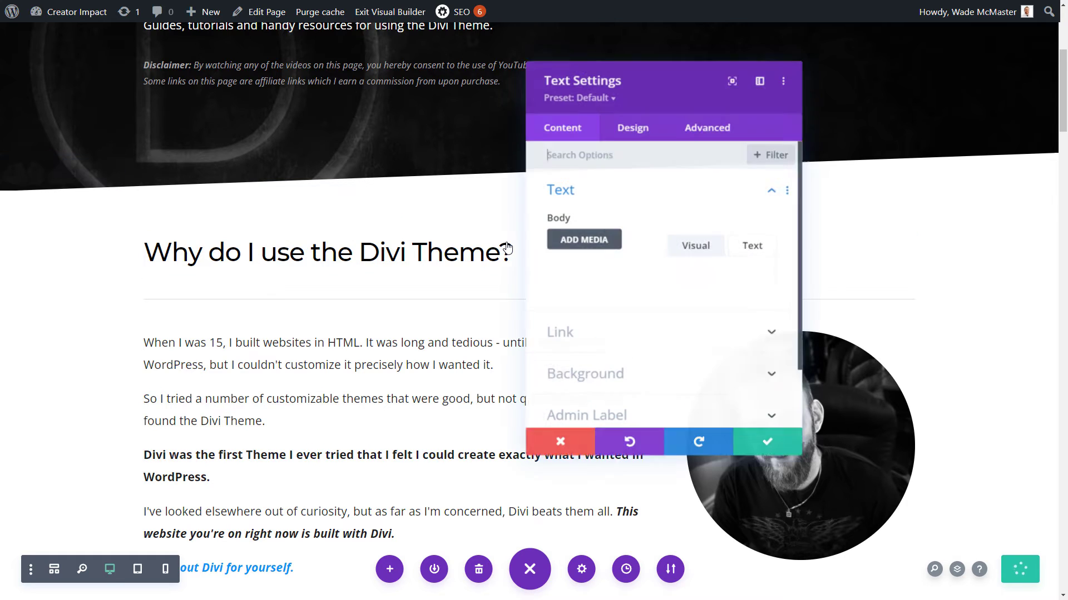
left_click_drag(798, 452, 892, 453)
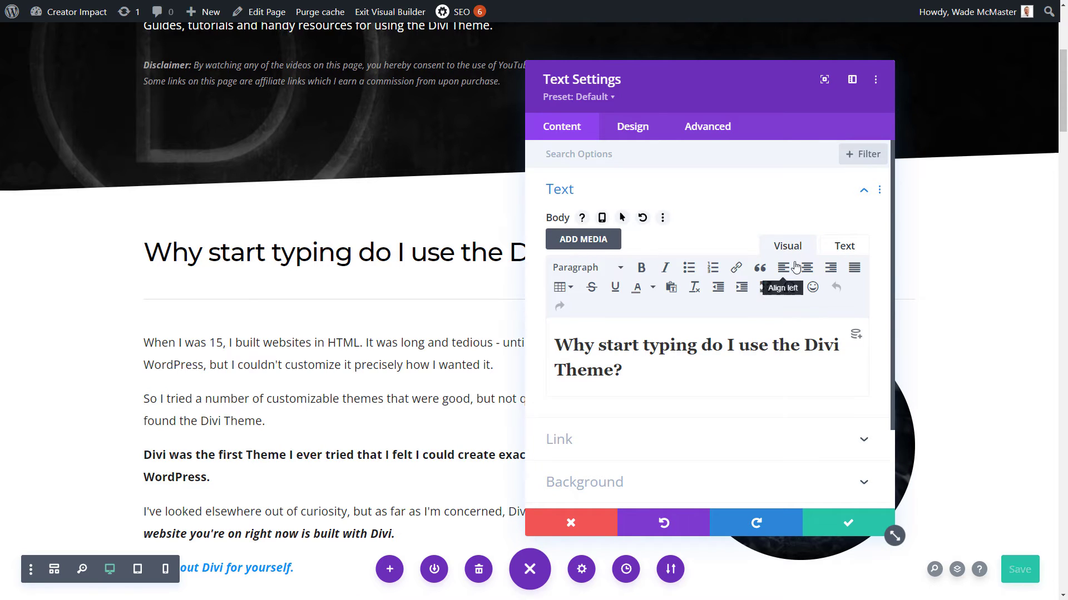
left_click(594, 346)
left_click_drag(703, 87, 768, 79)
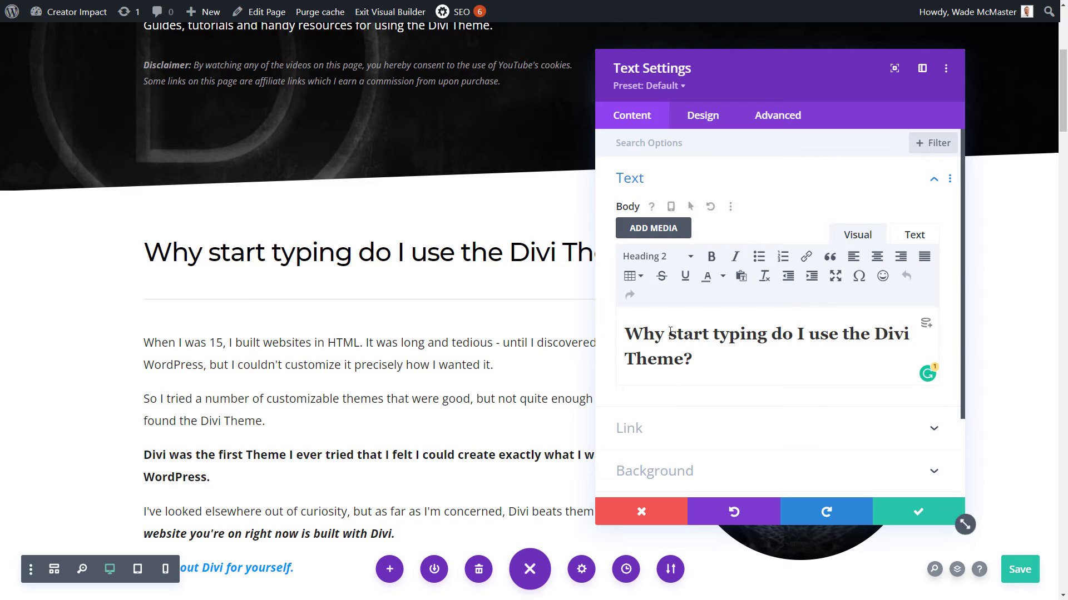
Try the Heading 3 and Paragraph formats on the whole heading text and return it to Heading 2
left_click_drag(694, 359, 650, 288)
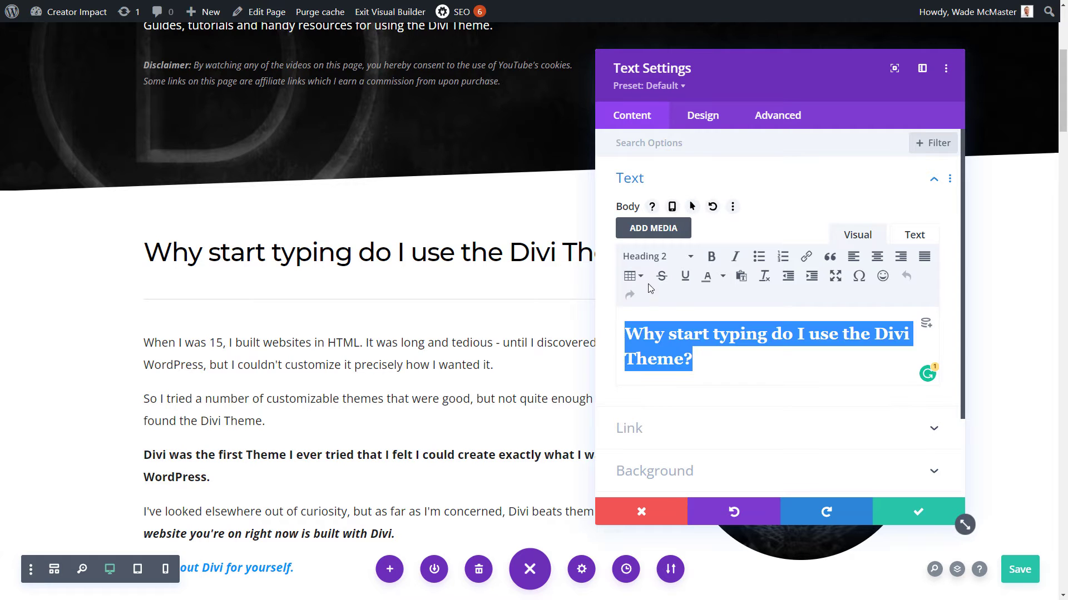
left_click(668, 263)
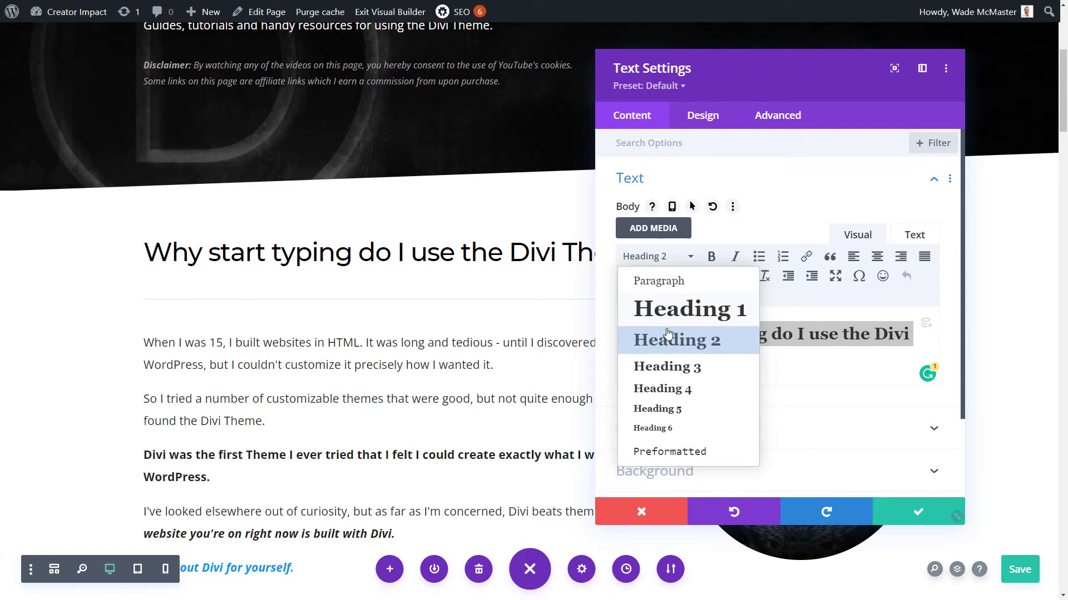
left_click(669, 366)
left_click(656, 256)
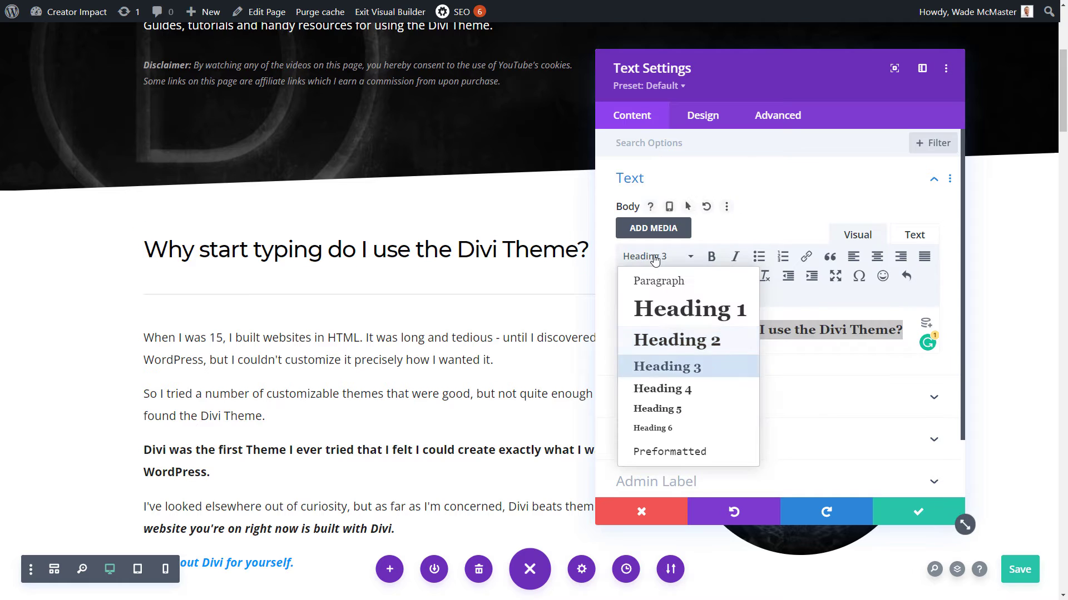
left_click(648, 281)
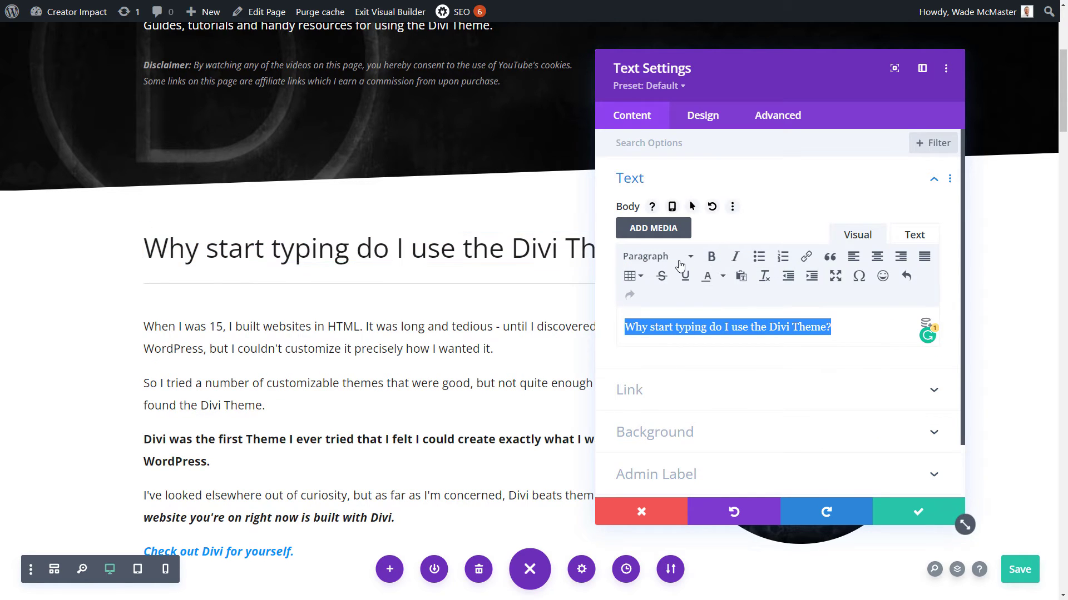
left_click(648, 257)
left_click(678, 341)
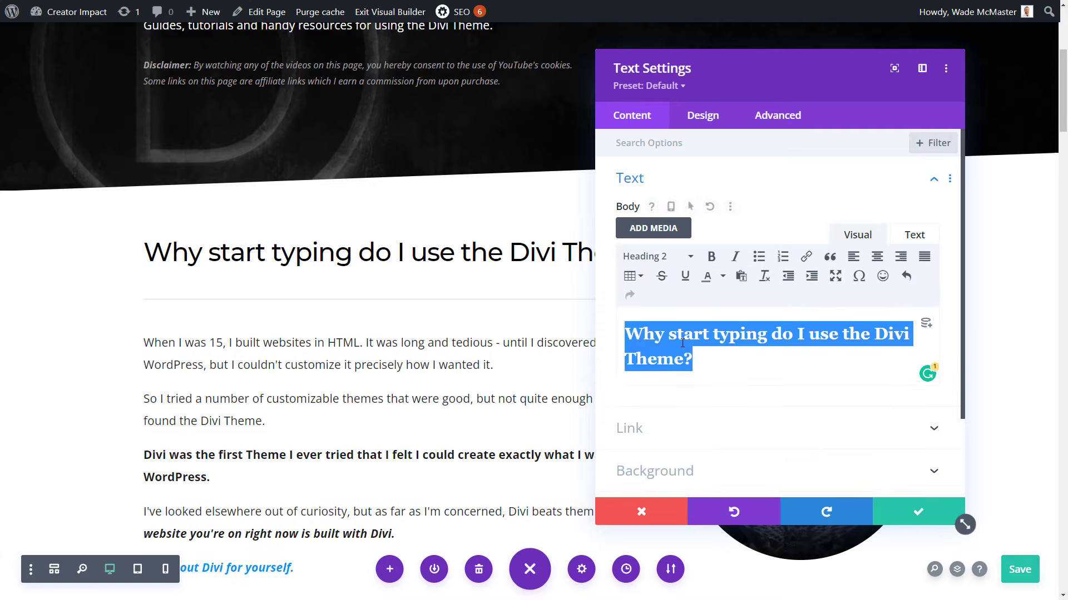
Try bold, italic and bulleted list formatting on the whole heading text, switching each one off again
left_click(747, 356)
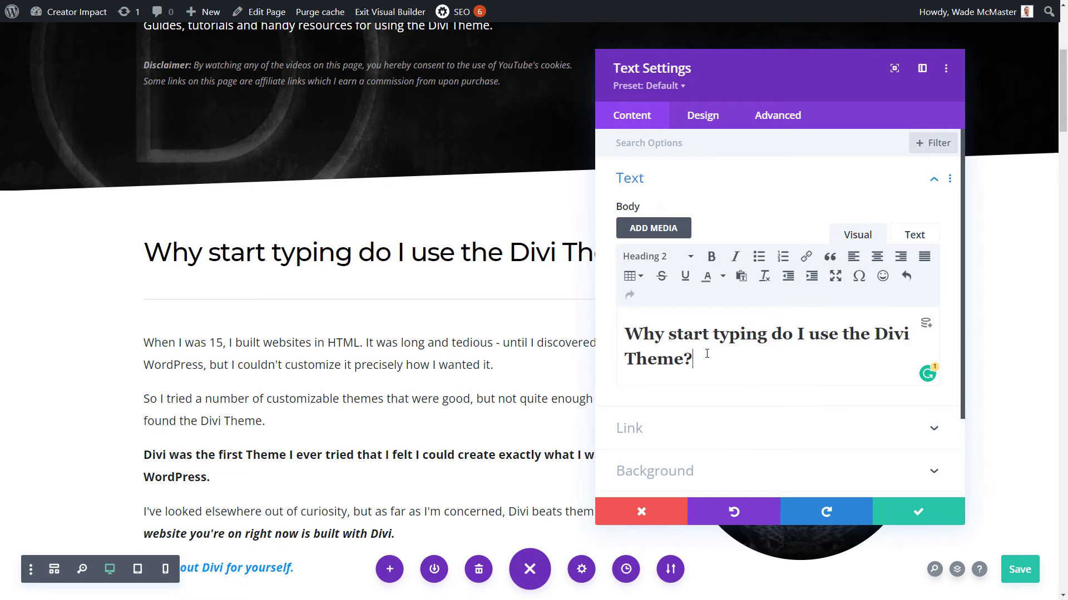
triple_click(747, 356)
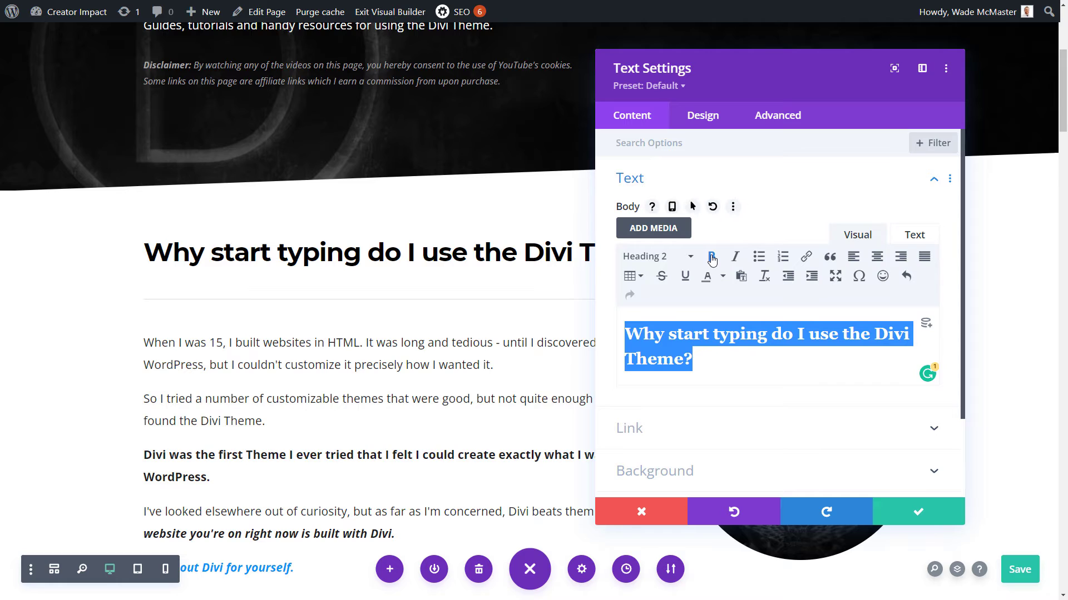
left_click(737, 256)
left_click(737, 257)
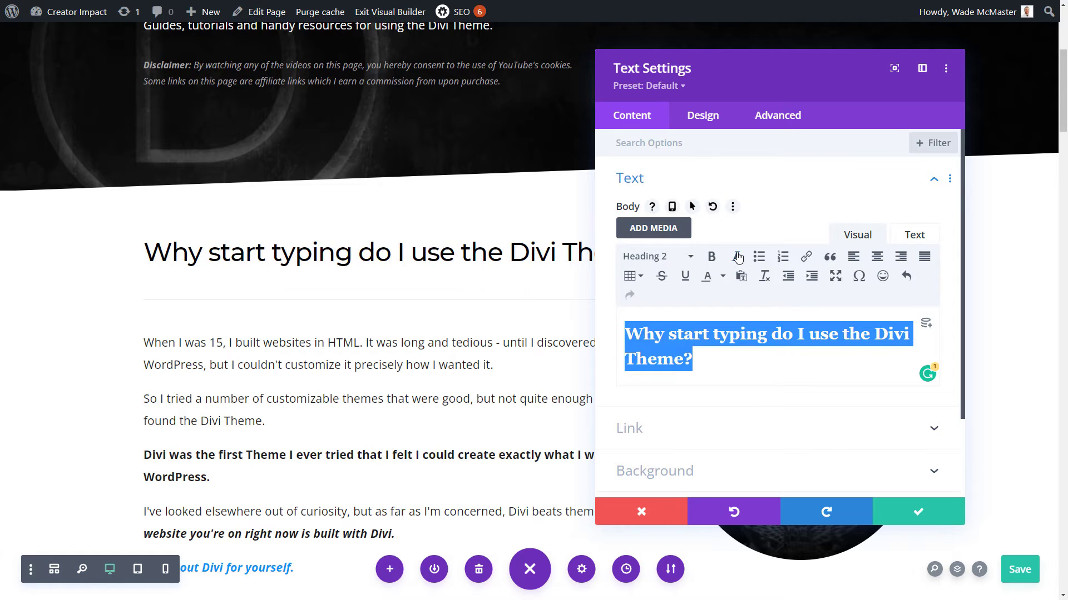
left_click(760, 257)
left_click(759, 257)
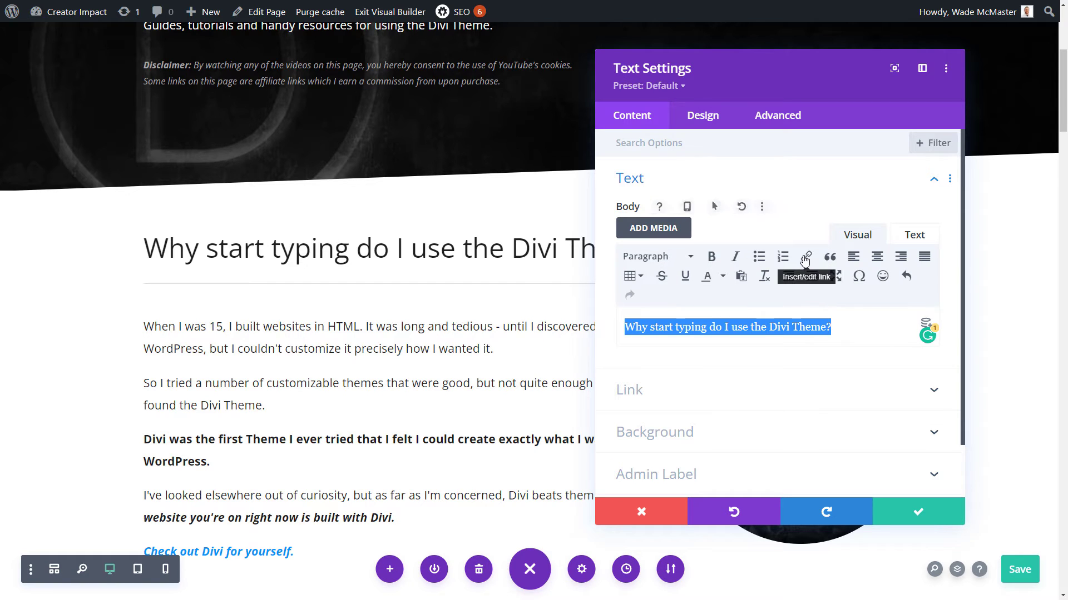
left_click(796, 327)
left_click_drag(828, 327, 769, 327)
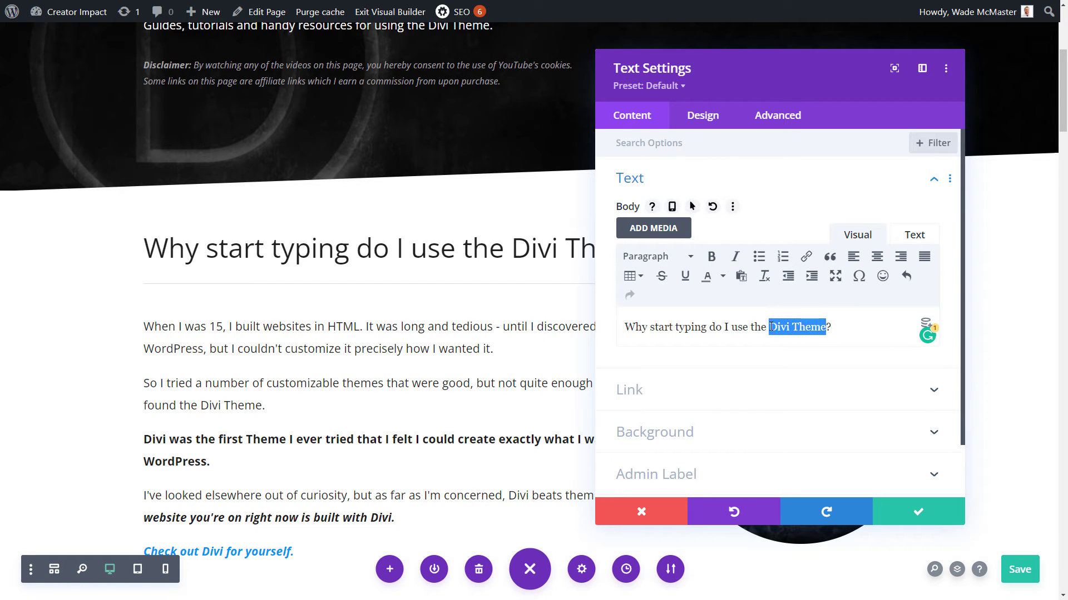
left_click(807, 257)
left_click(537, 260)
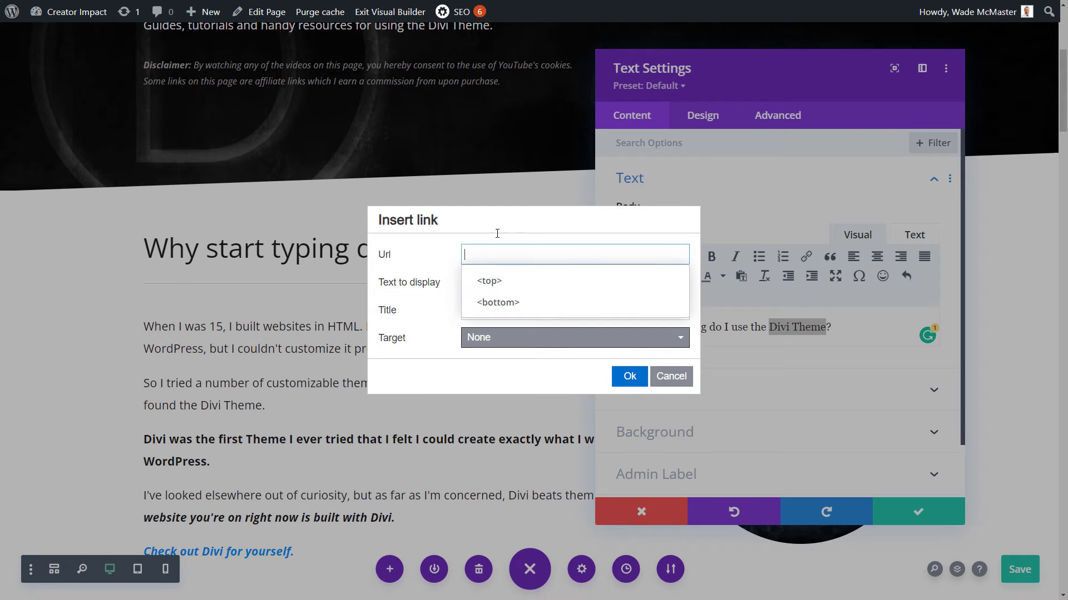
type("https://www.divi.com")
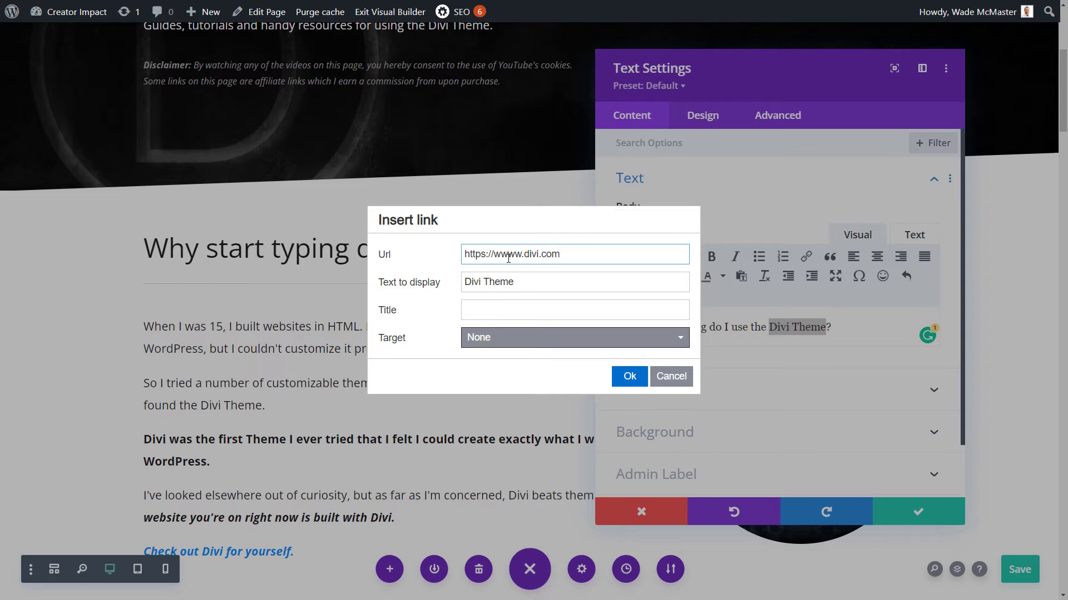
left_click(670, 377)
Select the words "Divi Theme" and try right alignment on the text before aligning it left
left_click(792, 328)
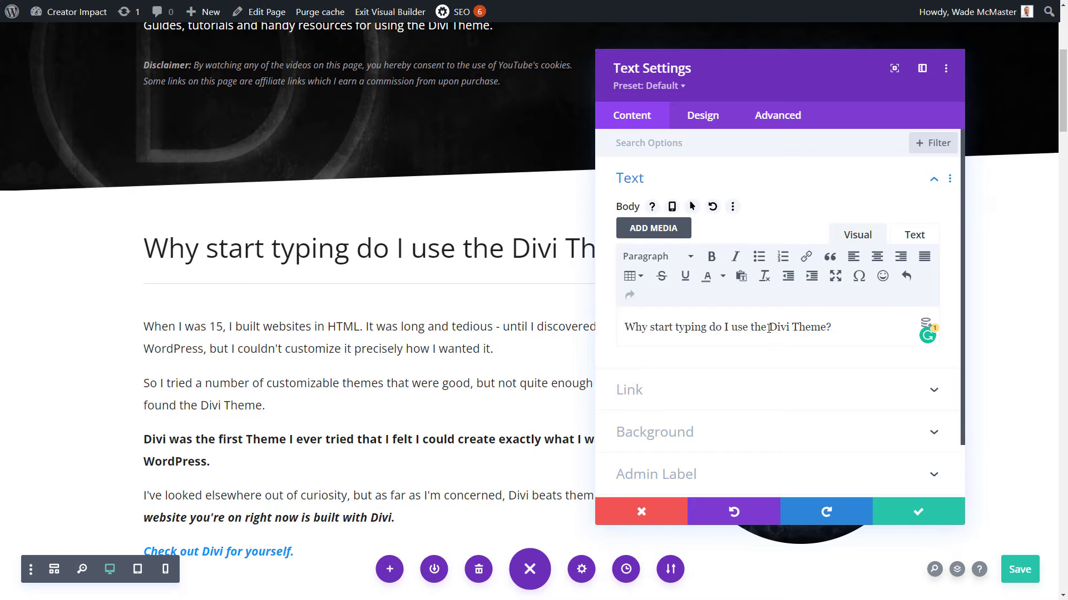
left_click_drag(769, 329, 827, 328)
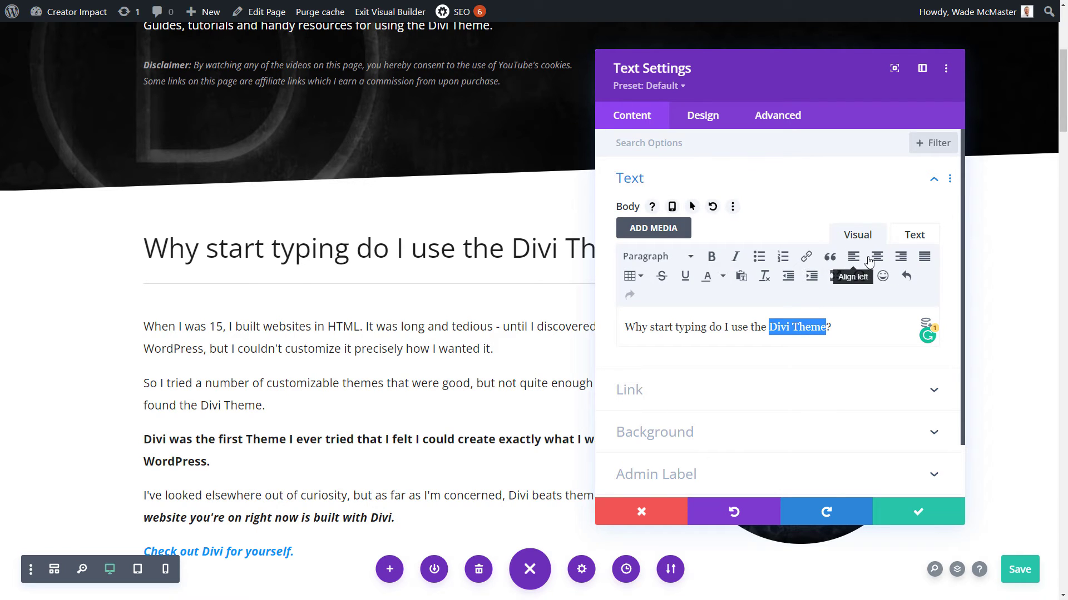
left_click(901, 256)
left_click(853, 257)
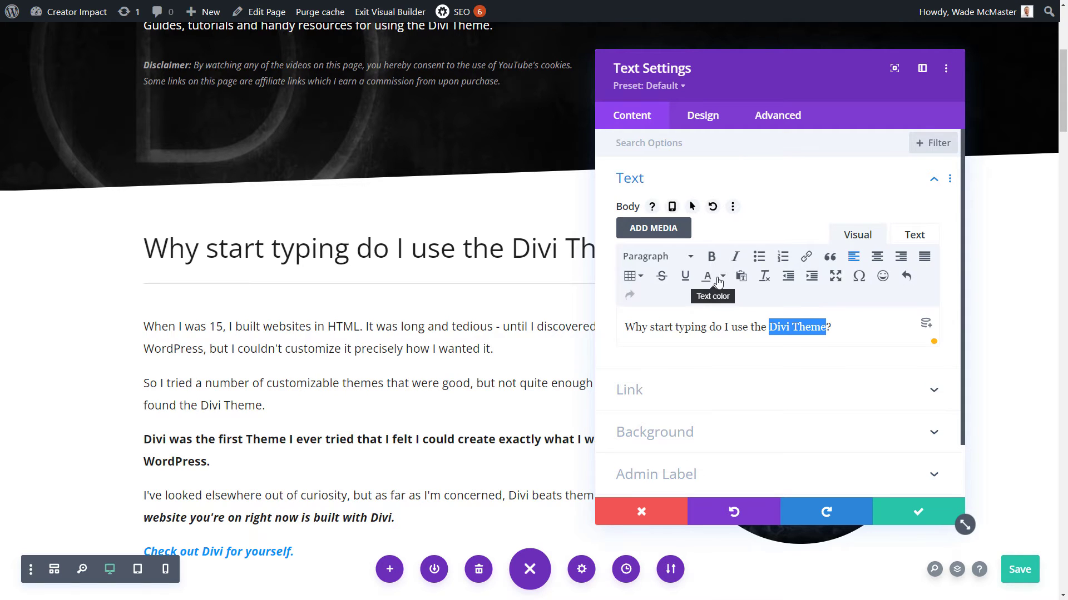
Color the words "Divi Theme" magenta in the module's body text
left_click(709, 327)
left_click_drag(839, 330, 621, 328)
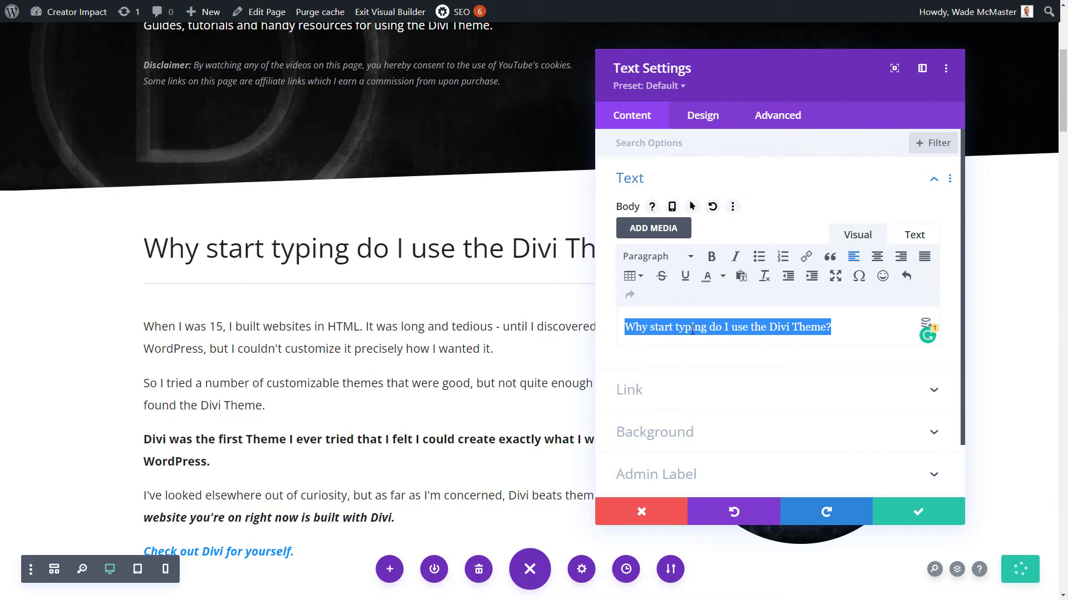
left_click(738, 317)
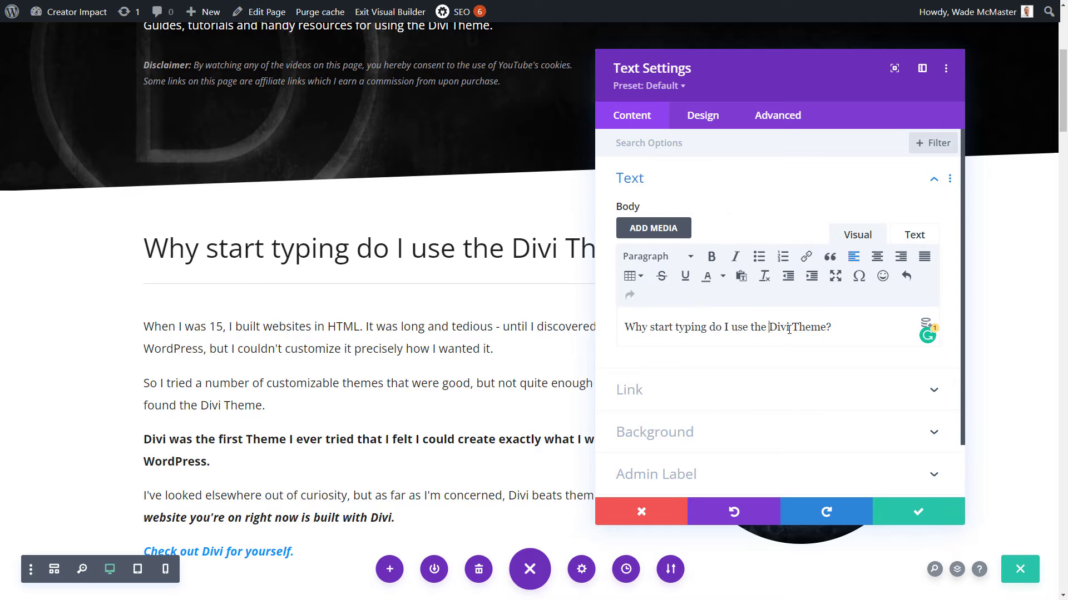
left_click_drag(768, 328, 826, 330)
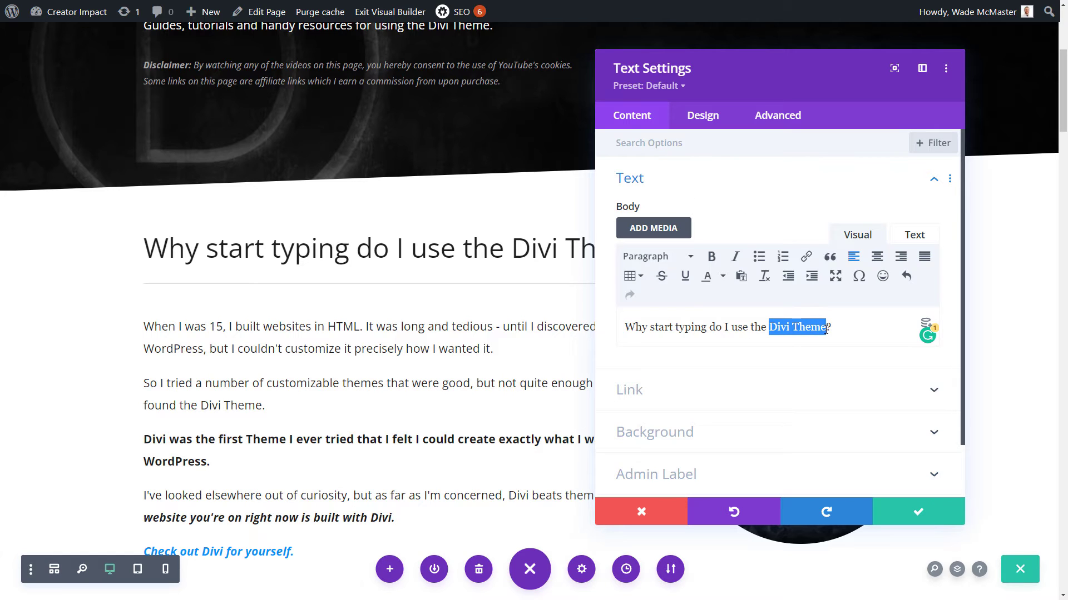
left_click(722, 276)
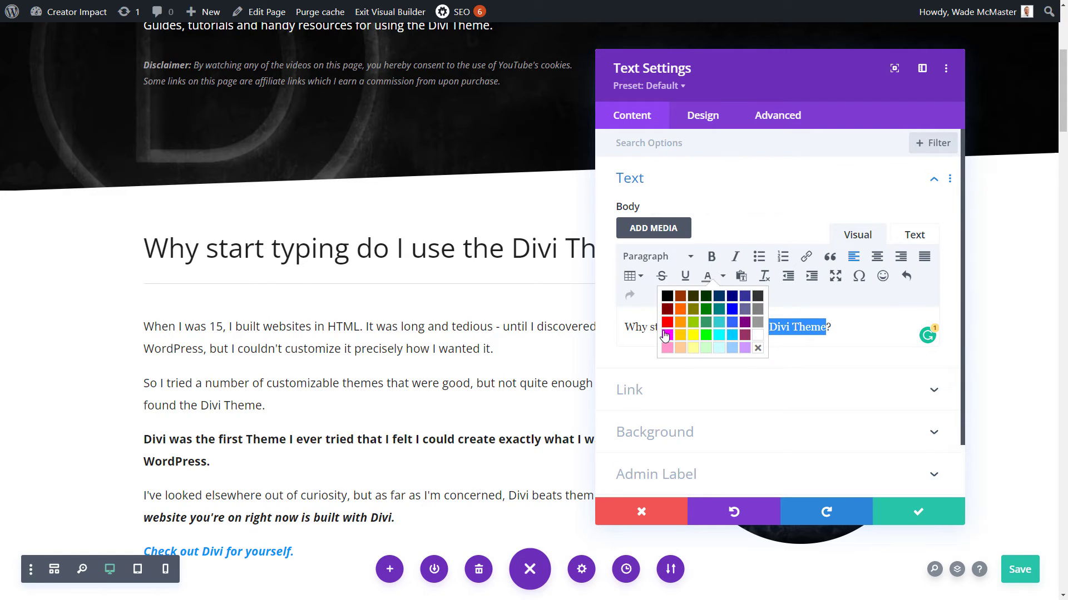
left_click(669, 337)
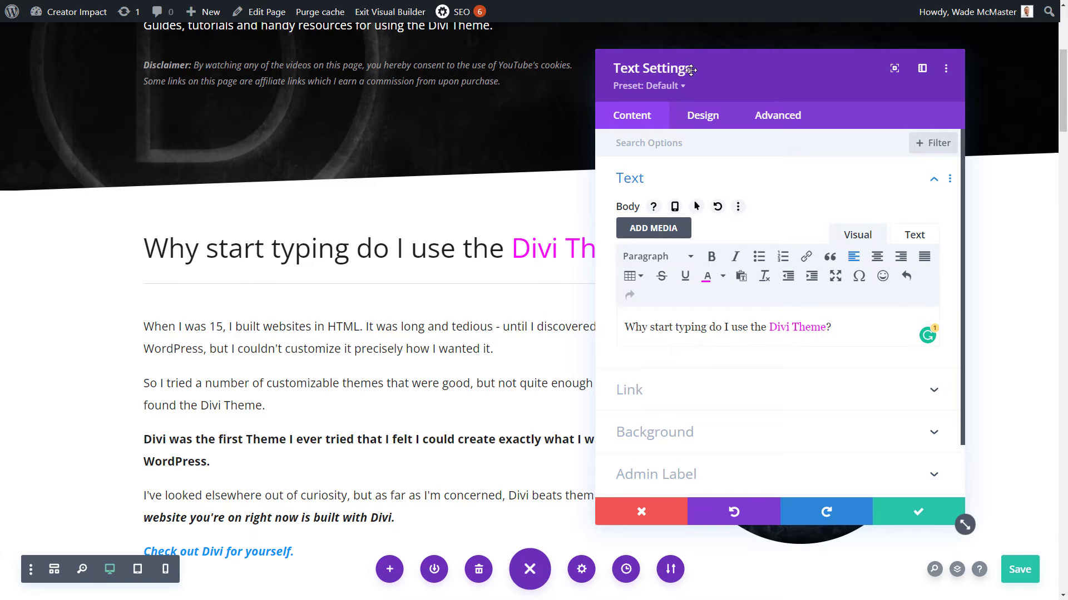
Shift the settings window slightly and remove the text color from the words "Divi Theme"
left_click_drag(691, 71, 676, 86)
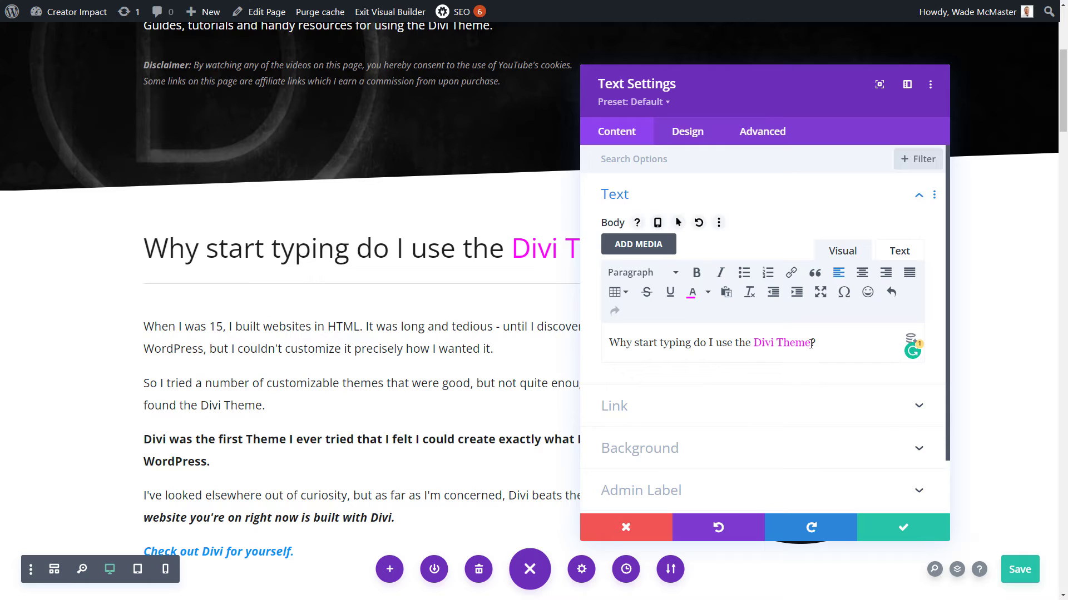
left_click_drag(812, 343, 754, 342)
left_click(708, 293)
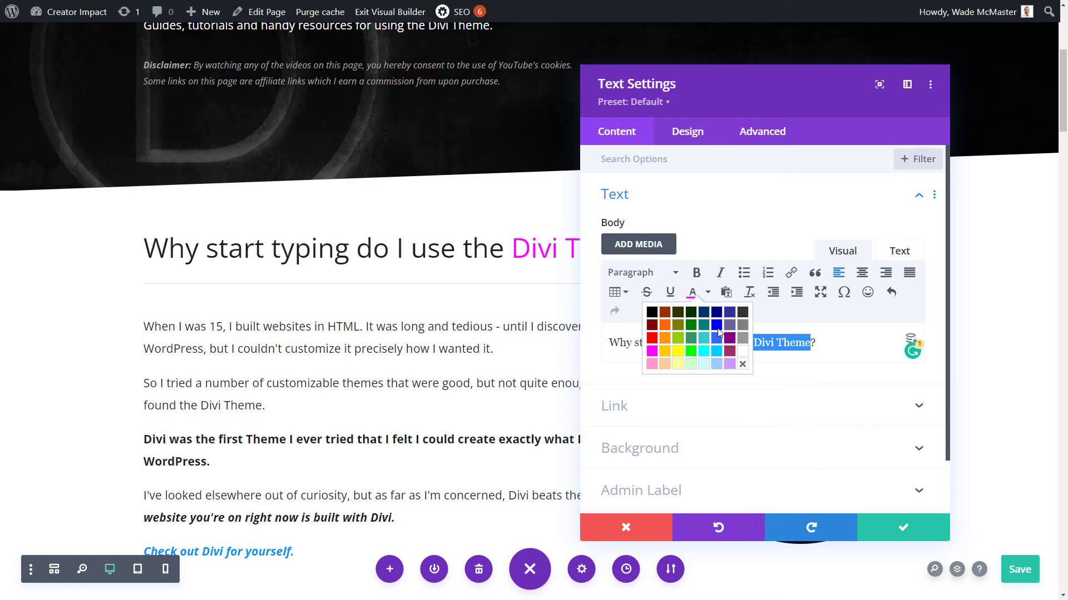
left_click(743, 364)
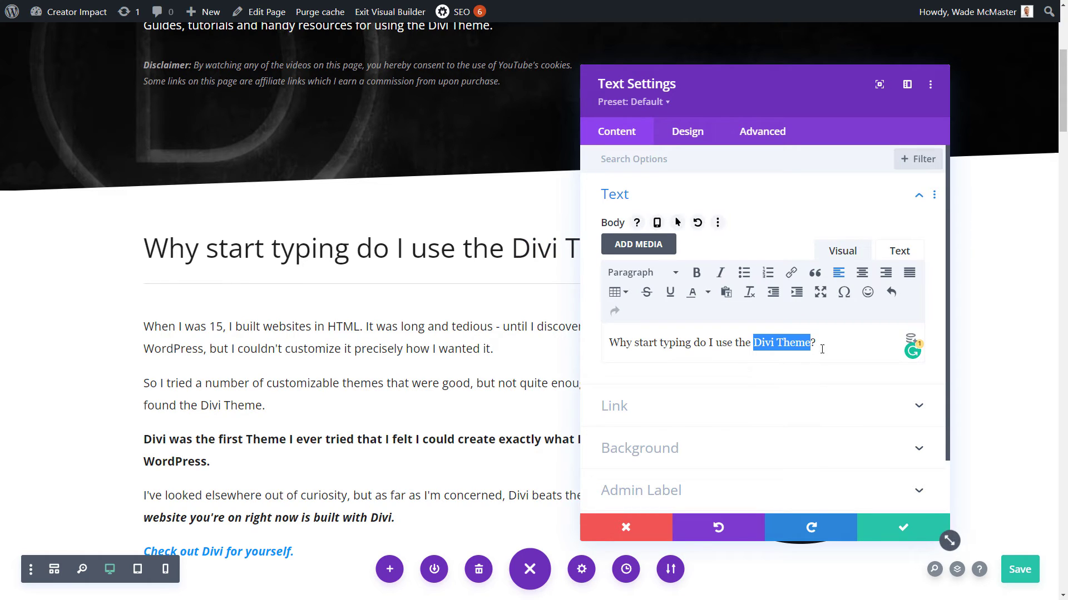
Set the text to Heading 2, and discard all changes made in the module's text settings
left_click(801, 347)
left_click(648, 274)
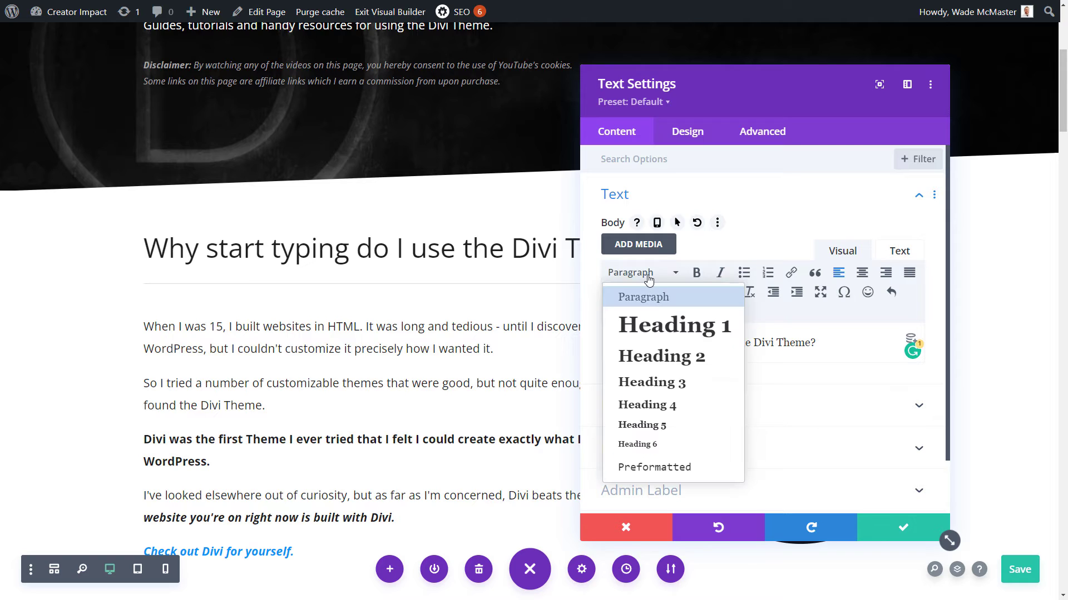
left_click(670, 365)
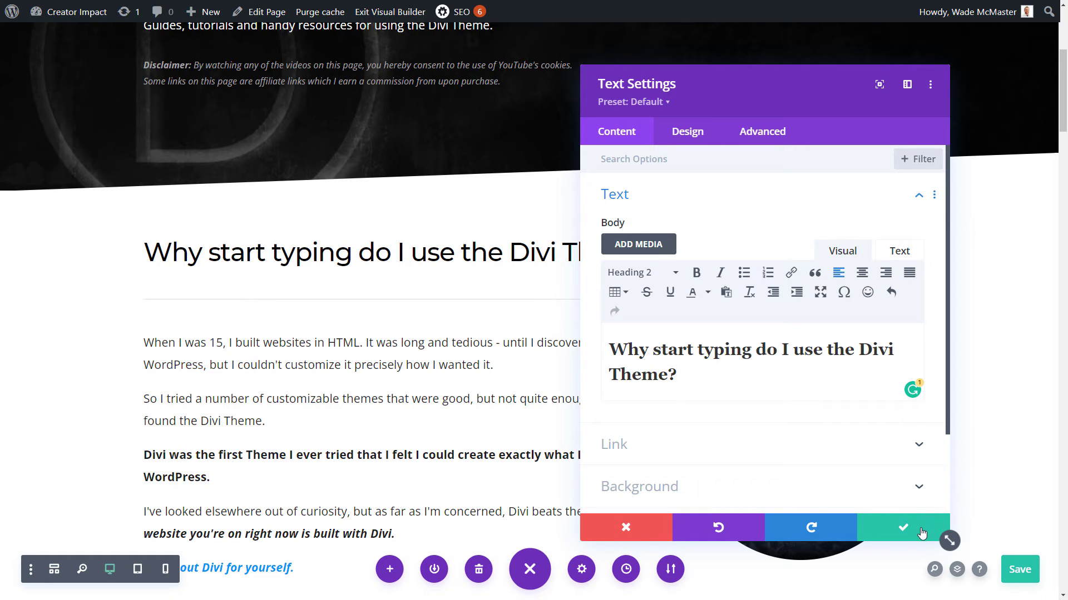
left_click(629, 529)
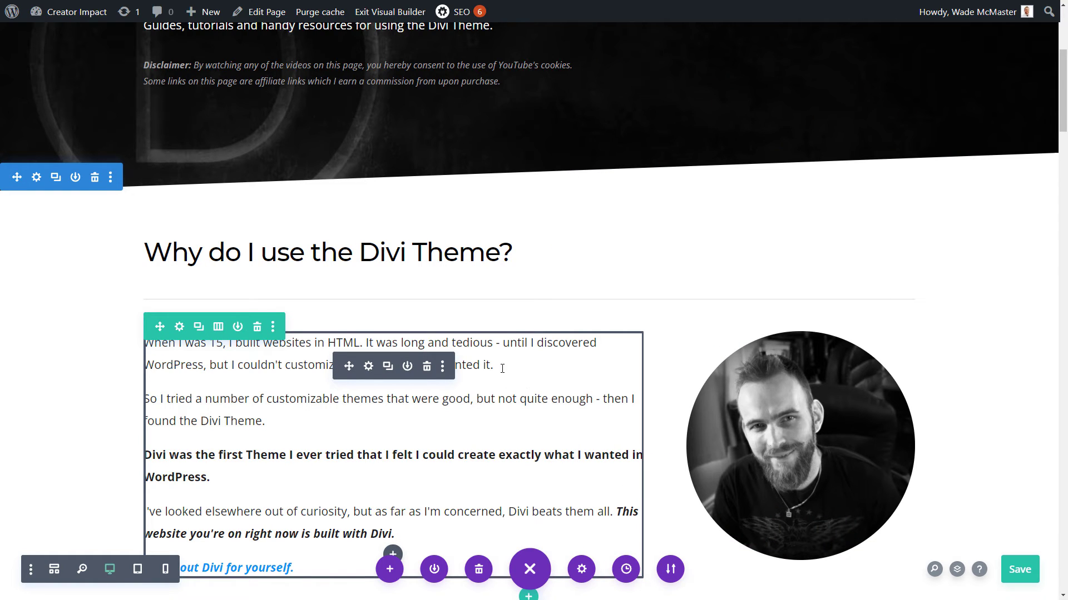
scroll(345, 288, "down", 2)
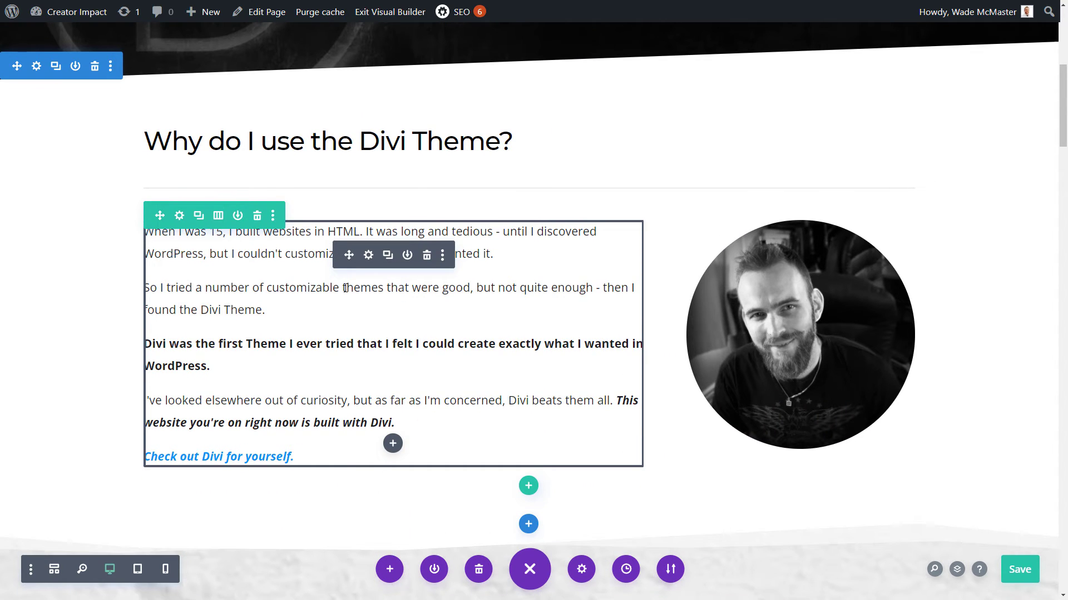
Open the paragraph text module's settings, add "dfsfsdf" at the end of the first paragraph, and delete it again
left_click(369, 256)
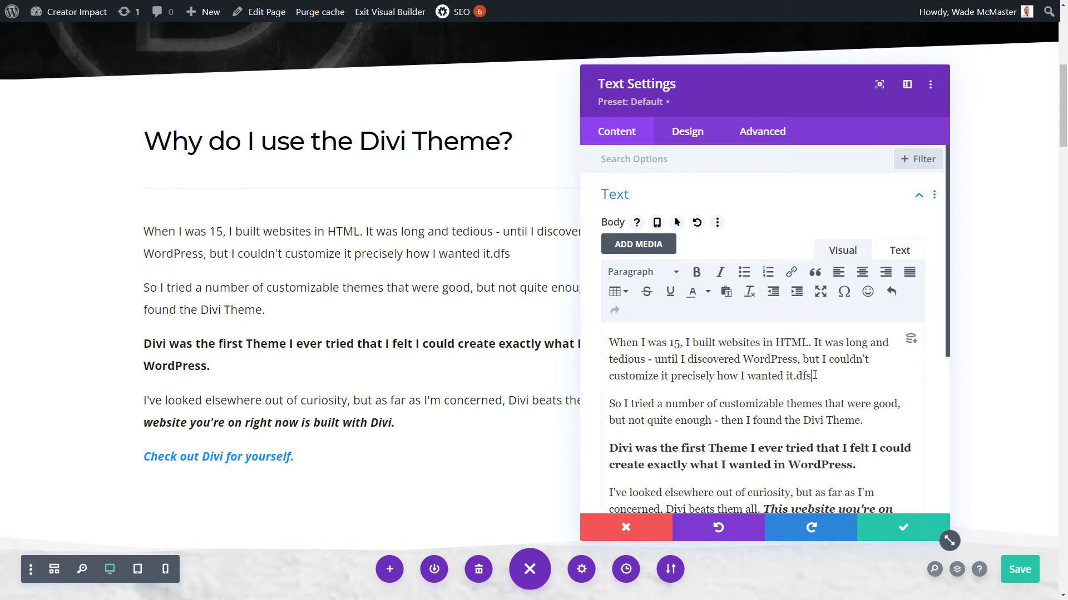
type("fsdf")
left_click_drag(829, 377, 796, 377)
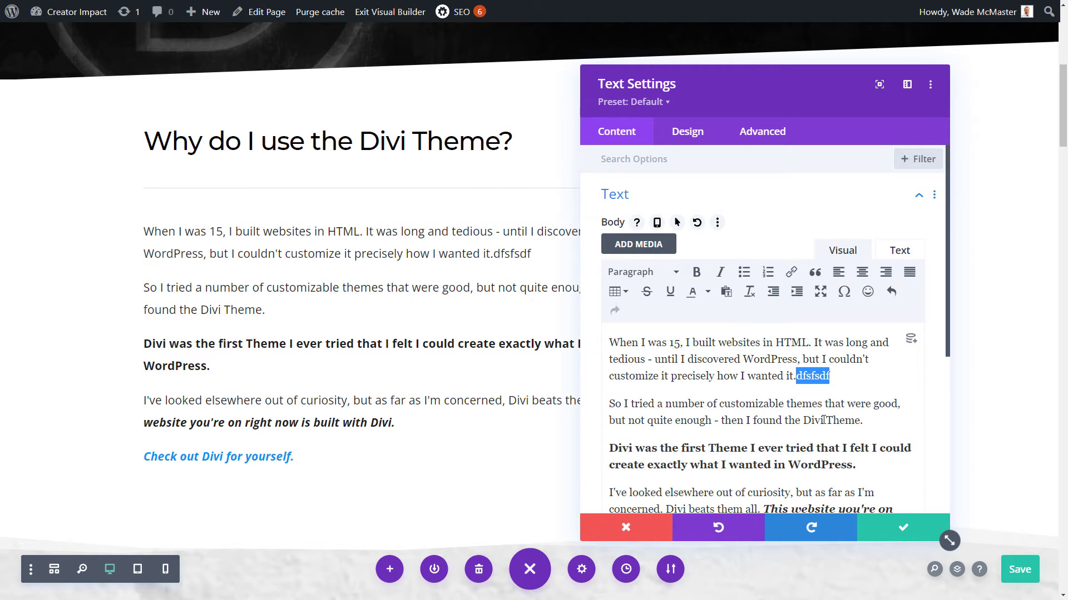
key("BackSpace")
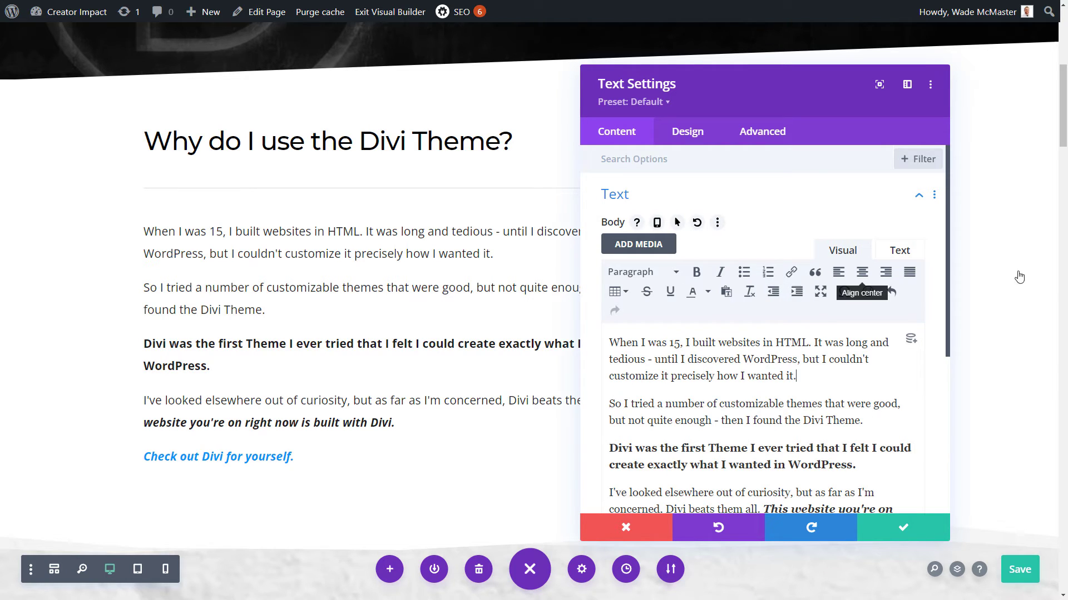
Examine the link settings of the line "Check out Divi for yourself." and close them without changing any value
left_click_drag(950, 220, 951, 366)
triple_click(748, 289)
scroll(748, 267, "up", 4)
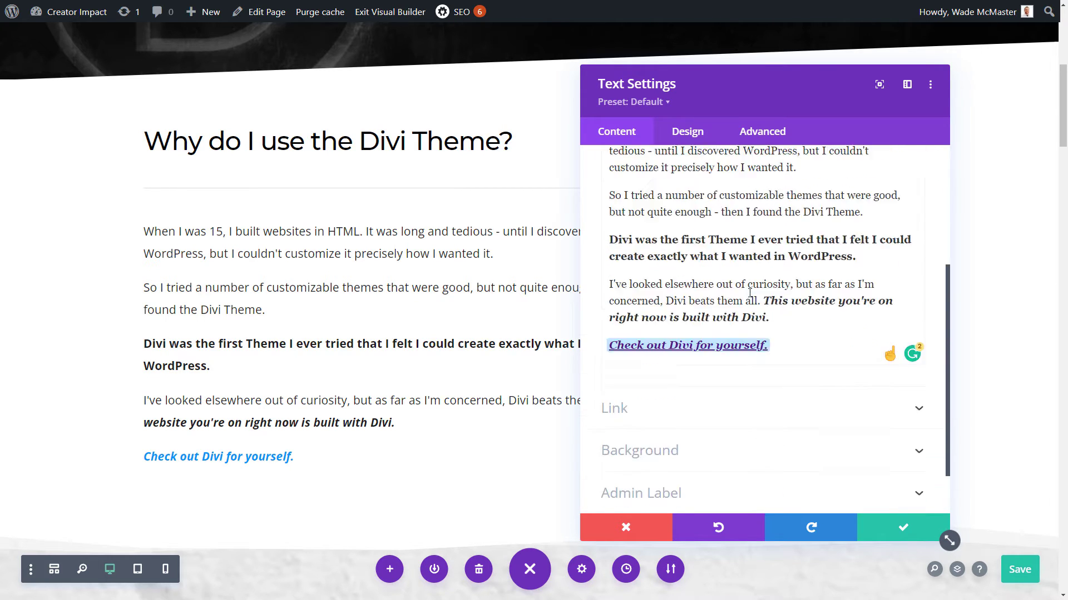
left_click(791, 231)
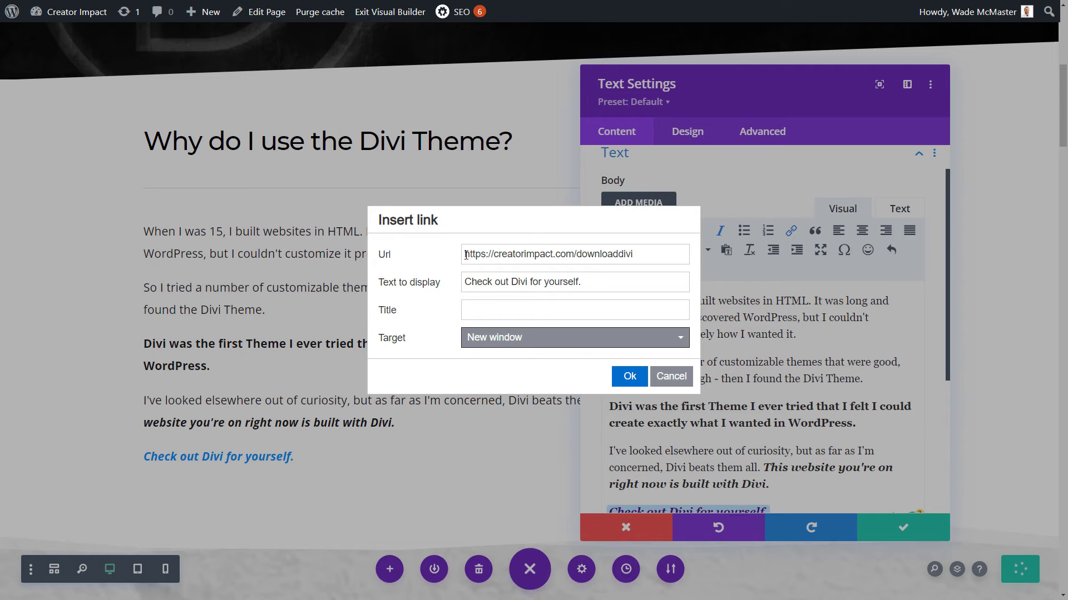
left_click(641, 384)
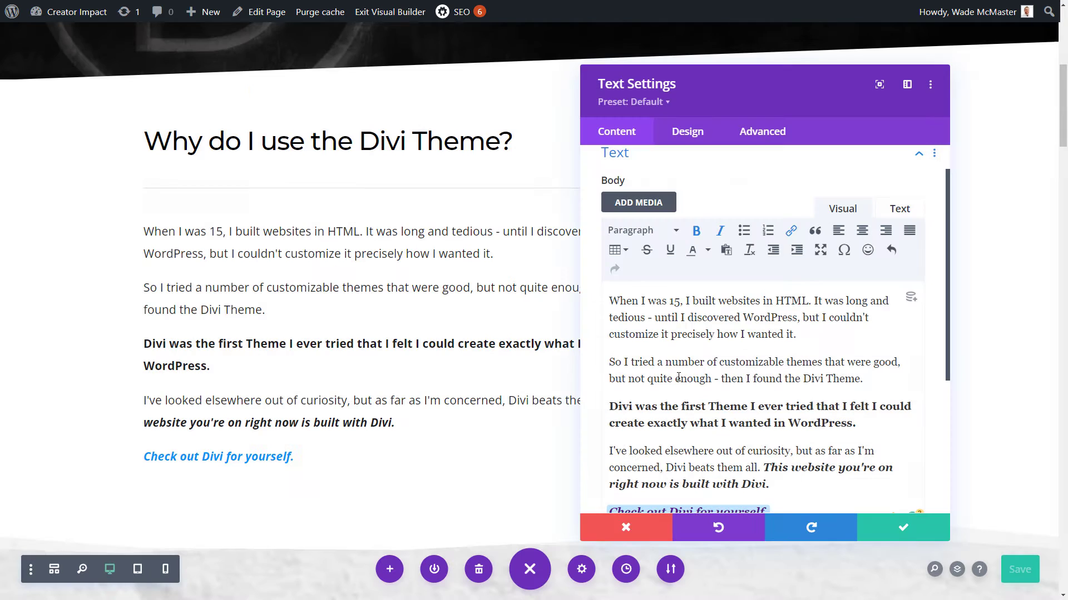
scroll(717, 241, "up", 2)
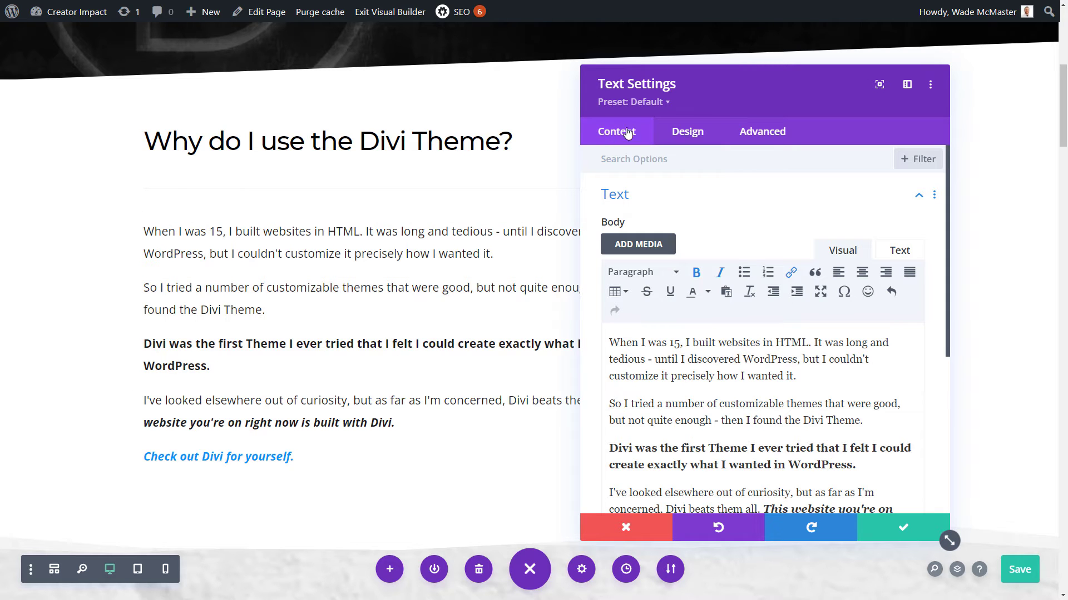
Open the module's Text design options and look through the font, color, size, spacing and shadow settings
left_click_drag(948, 191, 700, 144)
left_click(692, 136)
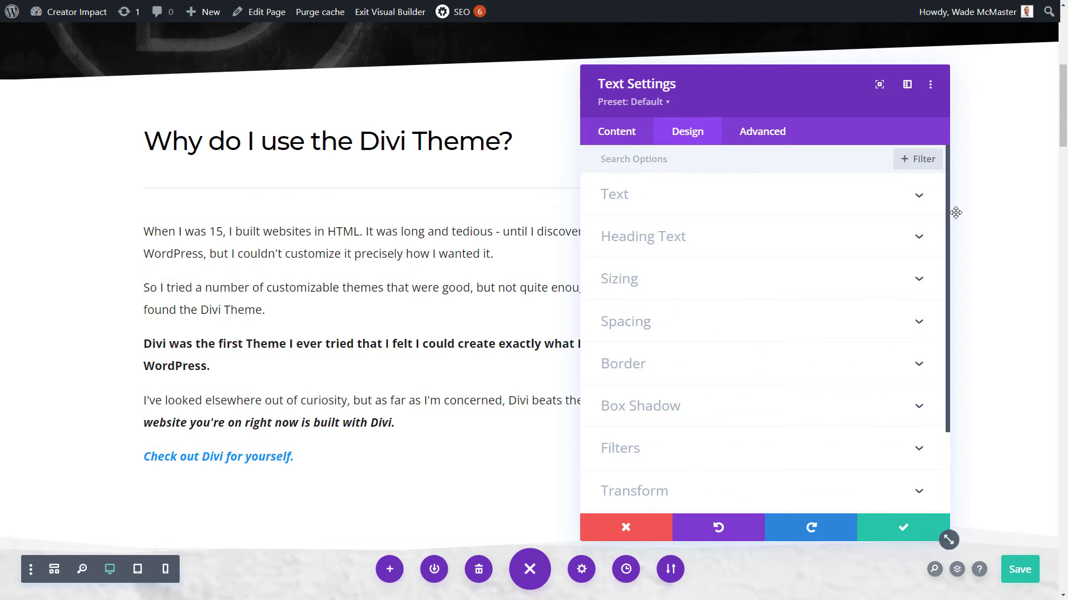
mouse_move(948, 213)
left_mouse_down()
mouse_move(948, 301)
mouse_move(955, 192)
left_mouse_up()
left_click(634, 194)
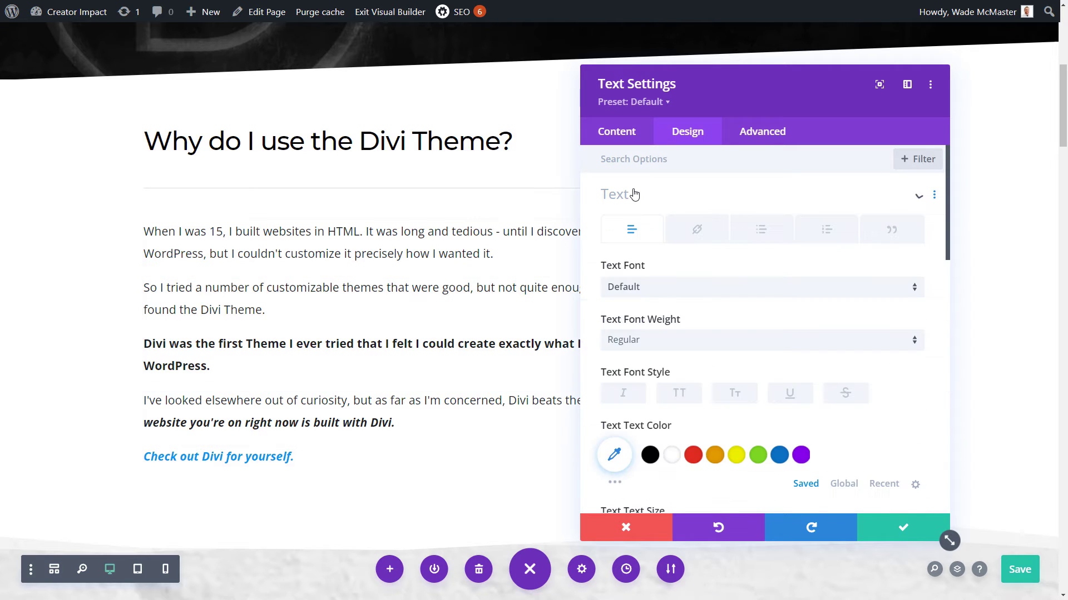
scroll(639, 250, "down", 2)
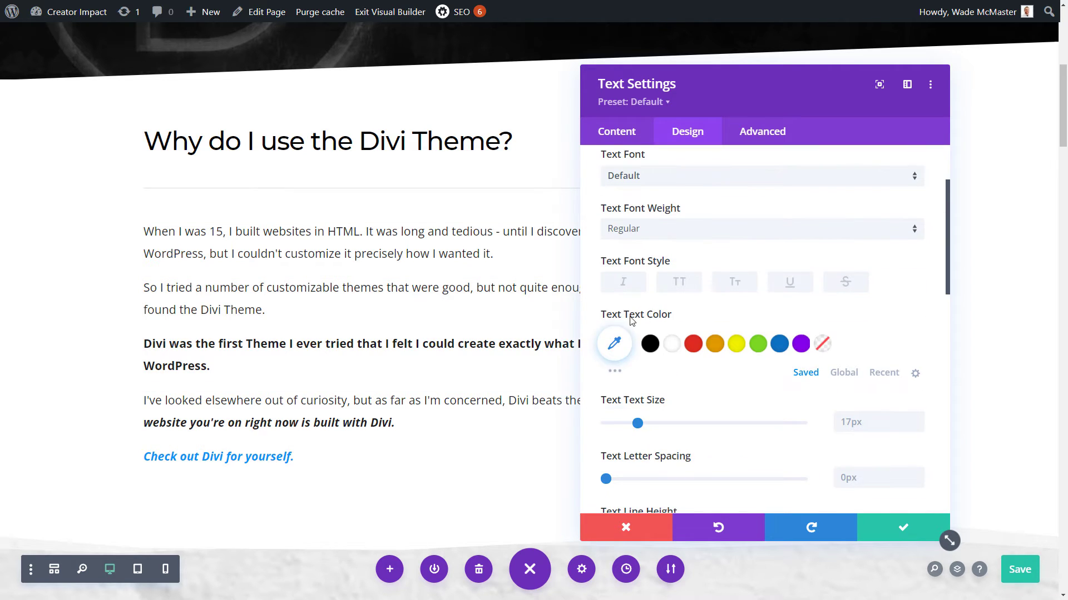
scroll(723, 235, "down", 7)
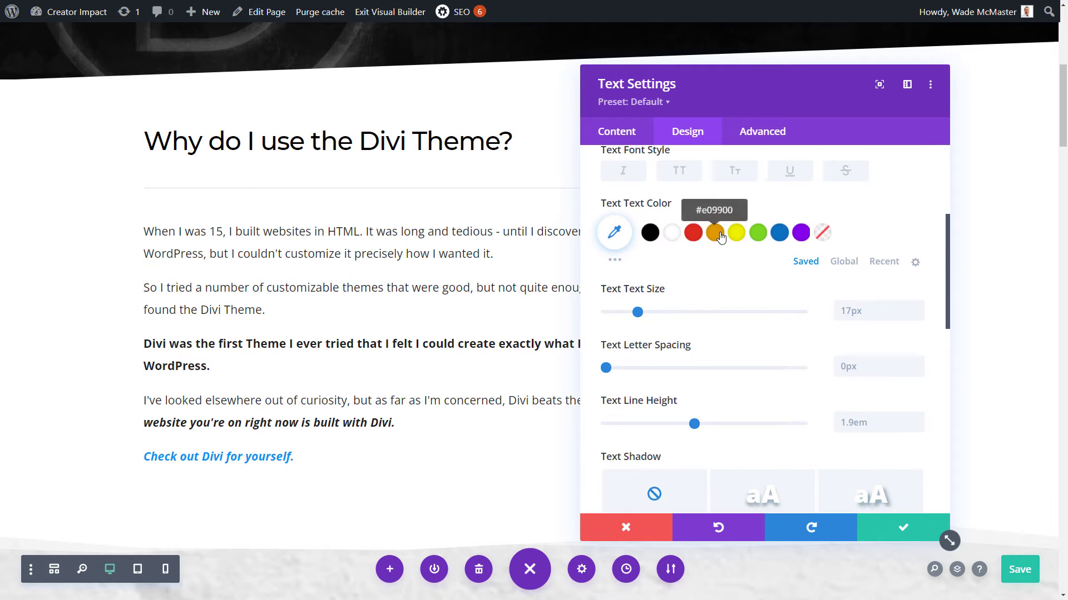
scroll(721, 237, "down", 2)
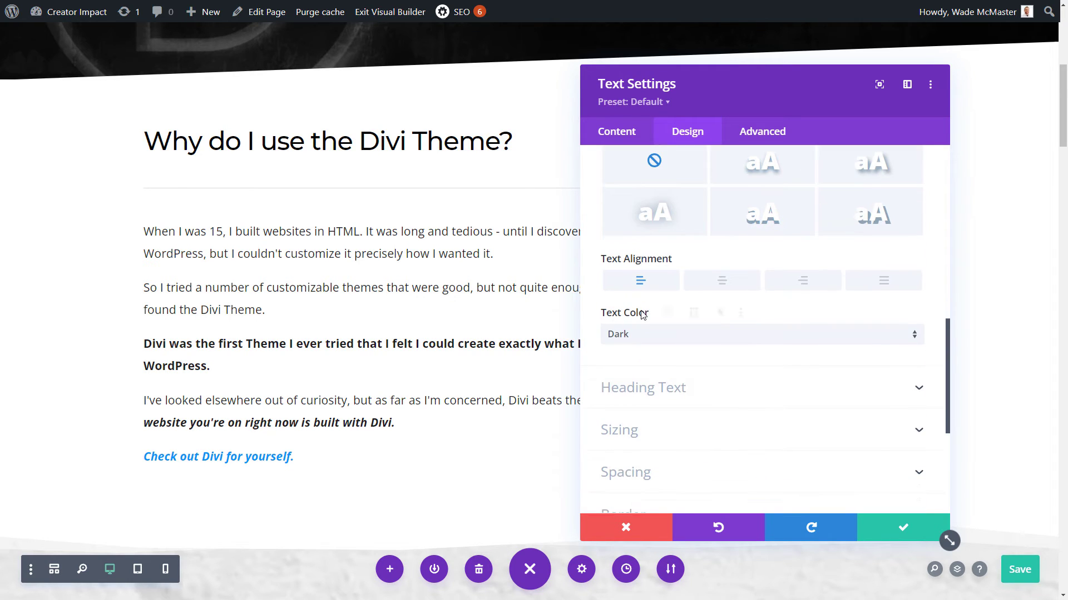
Try the Light text color for the module and set it back to Dark
left_click(625, 341)
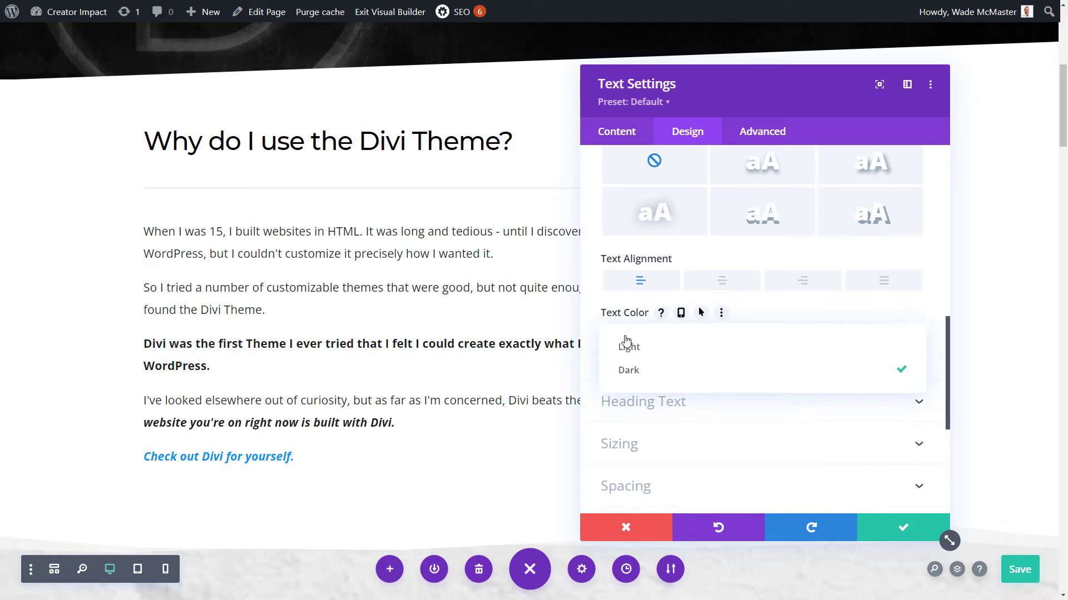
left_click(647, 349)
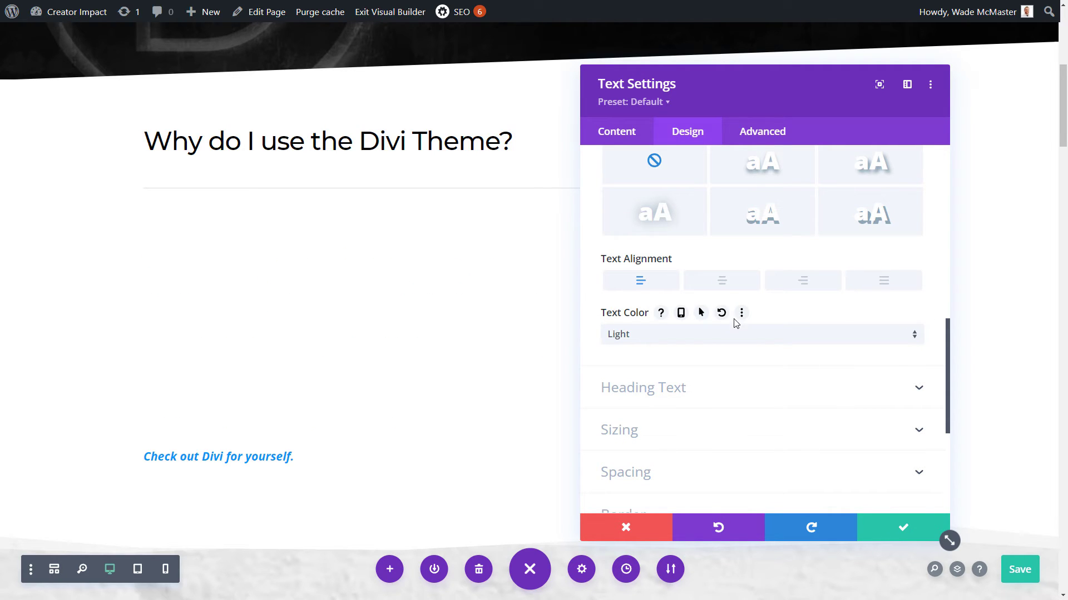
left_click(728, 339)
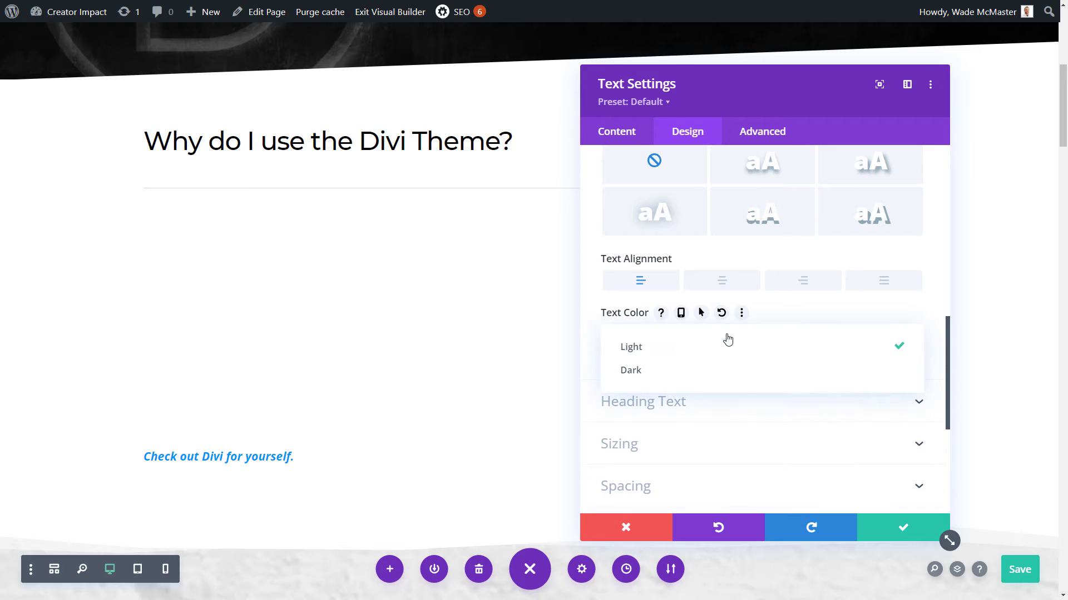
left_click(648, 371)
Try red and blue as the module's text color before setting it to the custom green #08c90b
scroll(688, 364, "up", 7)
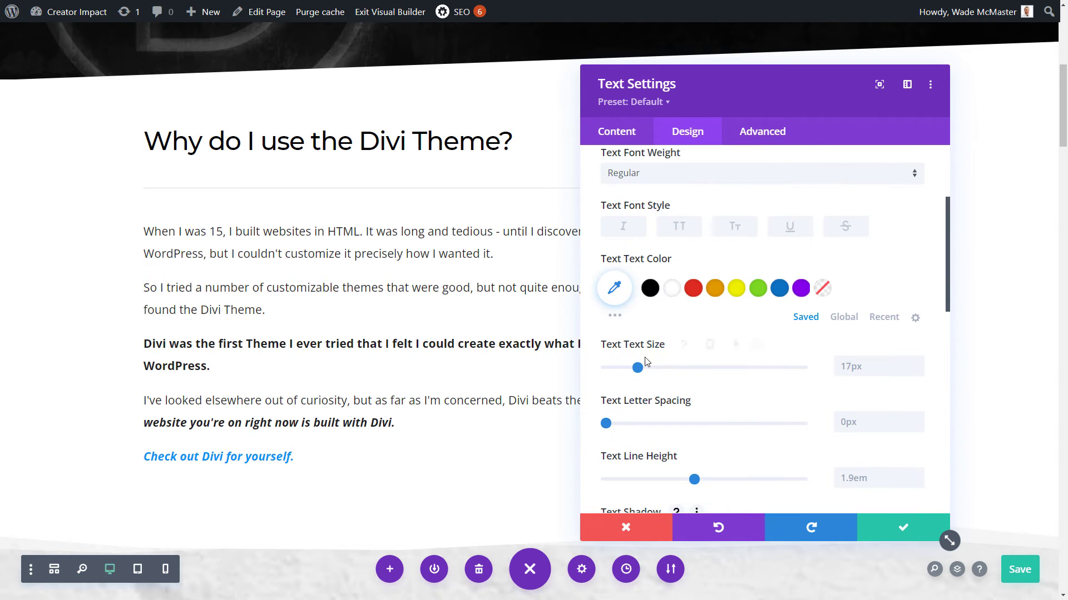
left_click(694, 292)
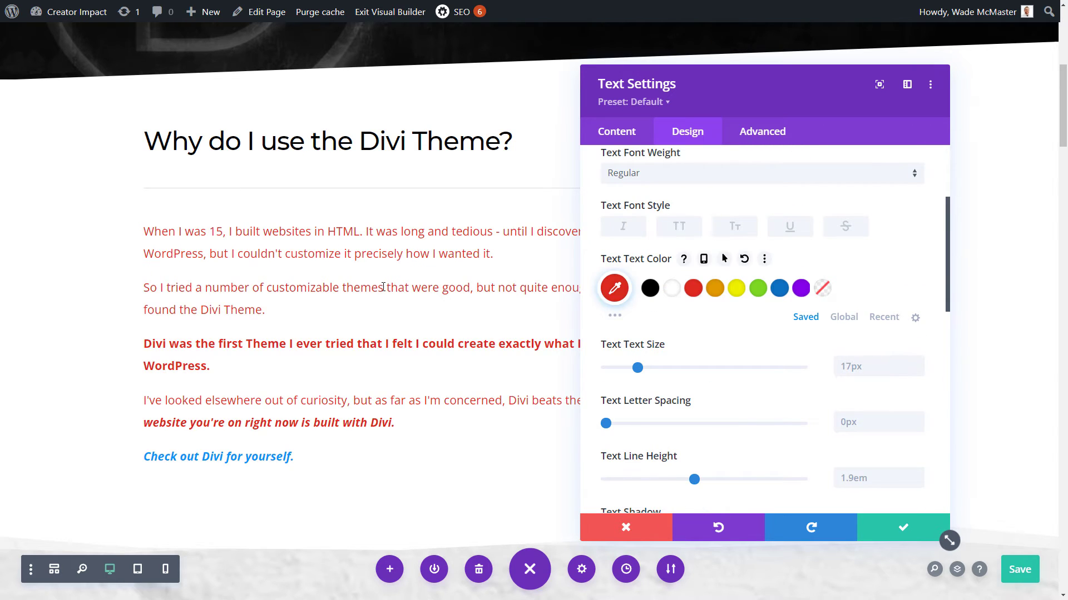
left_click(779, 288)
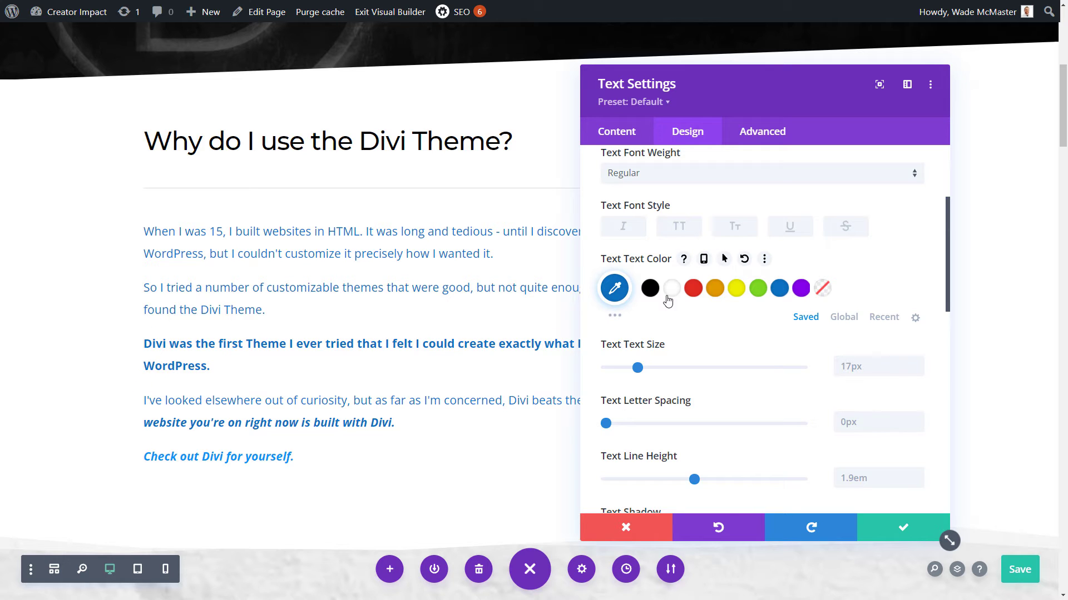
left_click(615, 288)
mouse_move(681, 325)
left_mouse_down()
mouse_move(706, 325)
mouse_move(712, 301)
left_mouse_up()
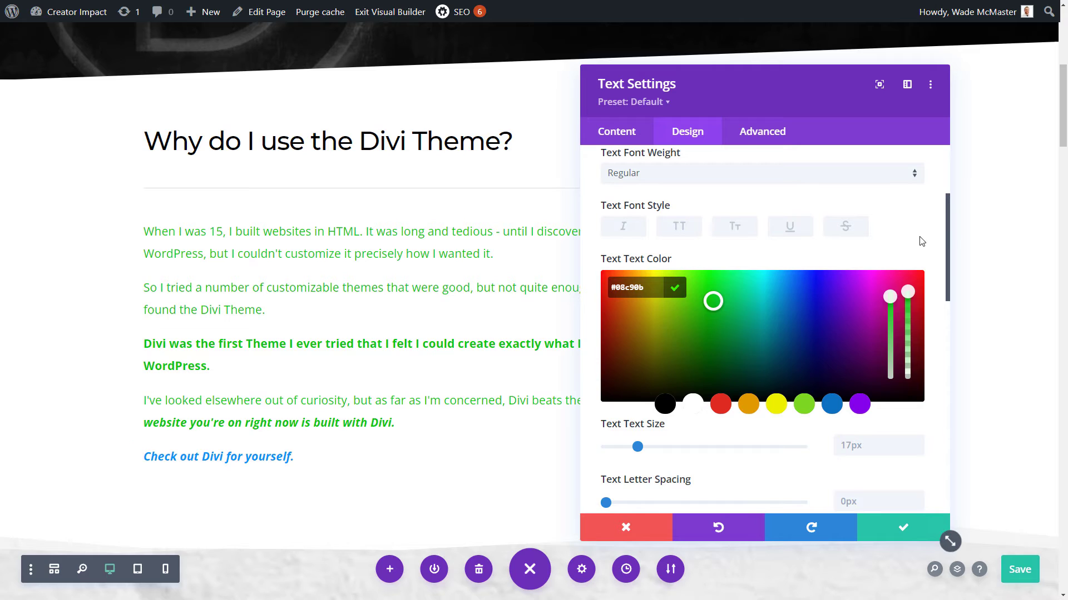
left_click(949, 540)
Try the uppercase font style on the text, replace it with small caps, and add underlining
left_click(680, 228)
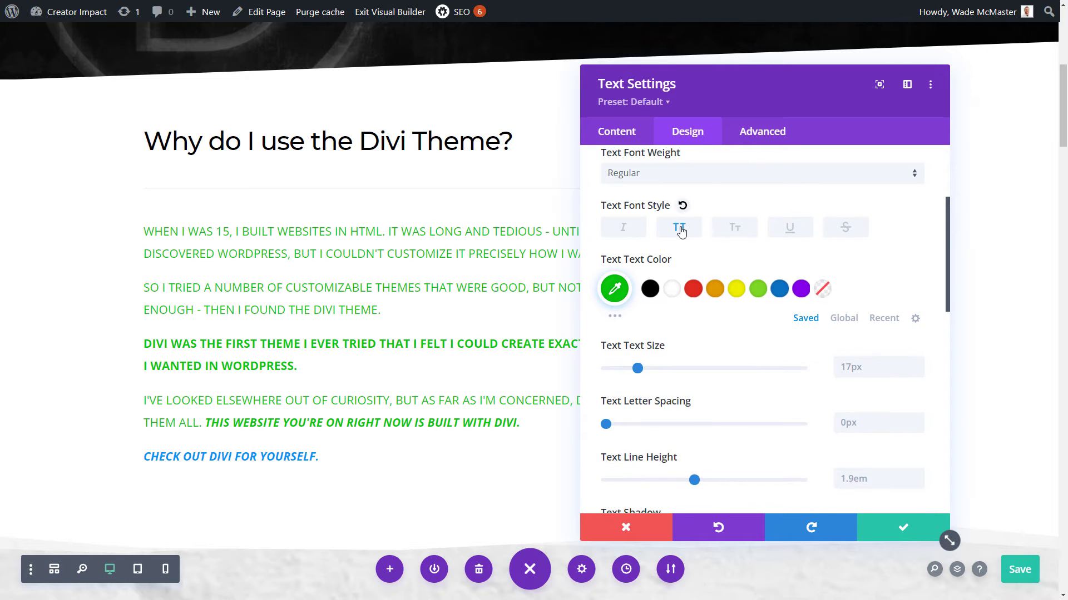
left_click(733, 231)
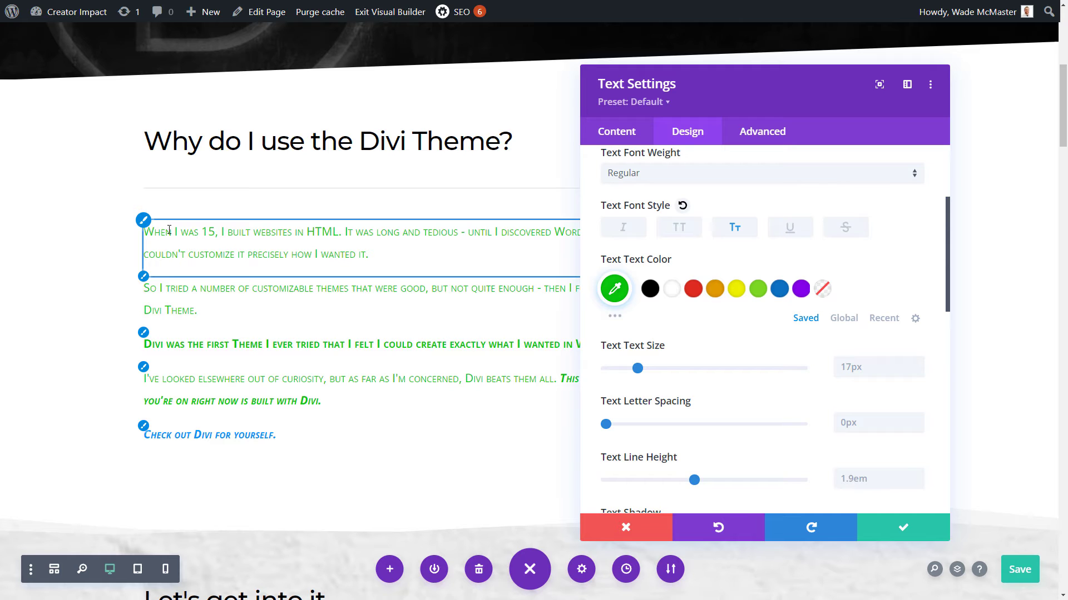
left_click(782, 236)
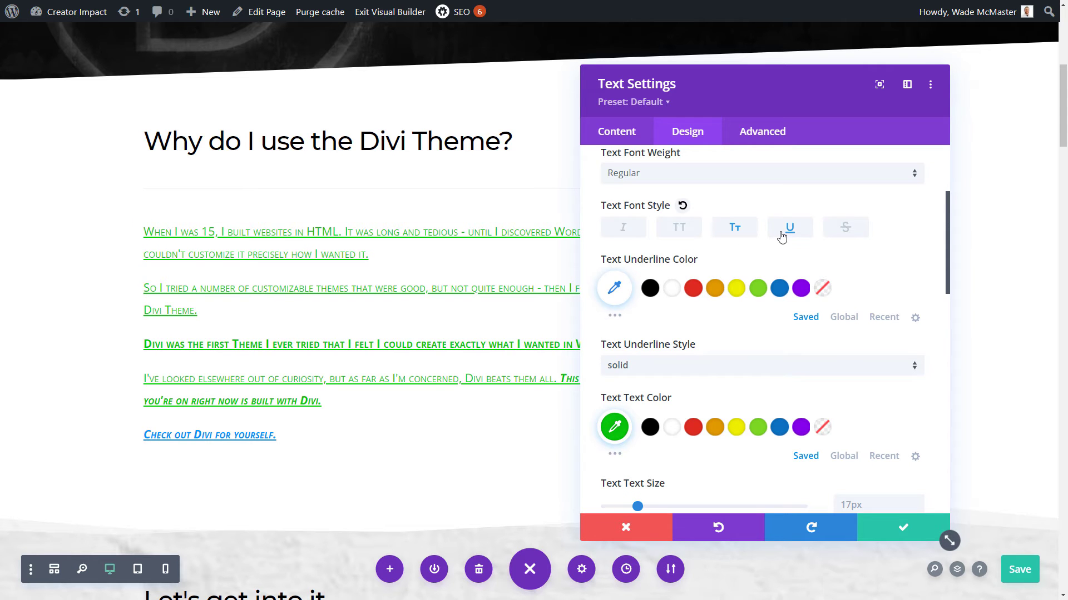
Apply the third text shadow preset to the module's text
scroll(448, 231, "down", 3)
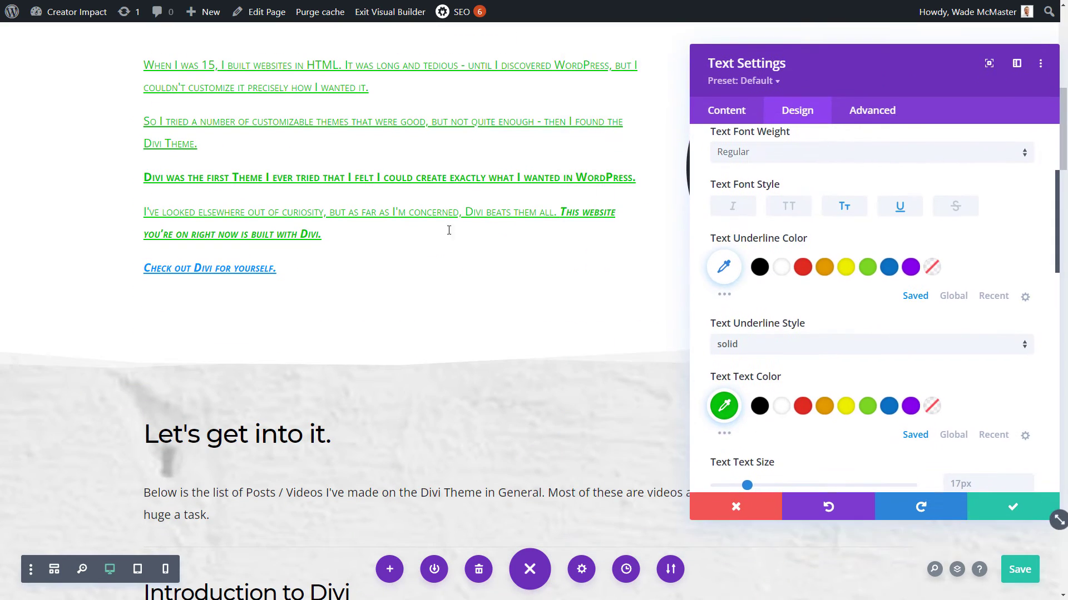
scroll(448, 230, "up", 2)
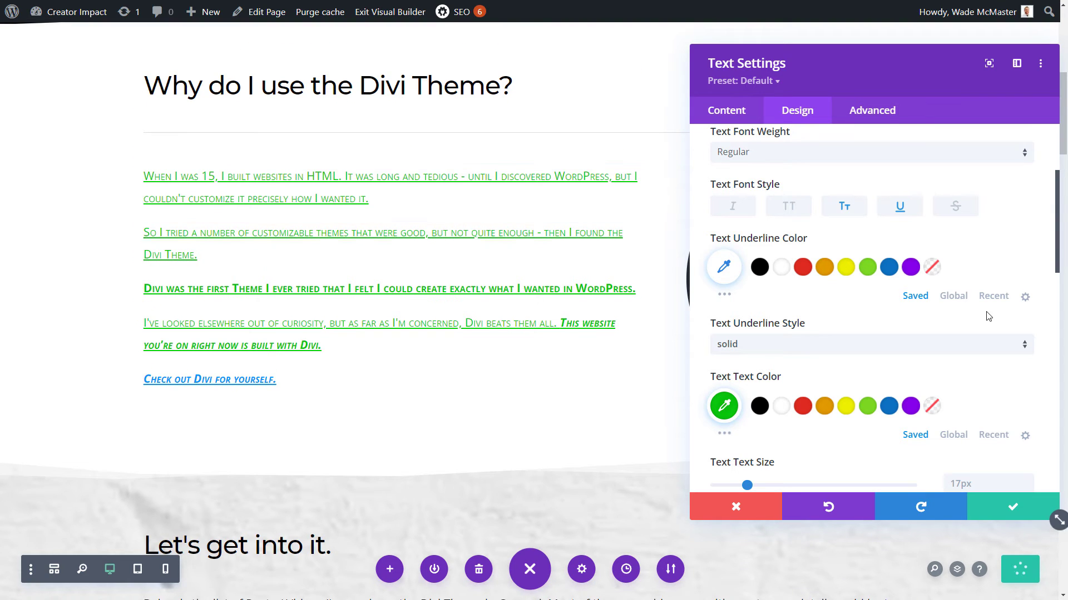
left_click_drag(1056, 187, 1056, 271)
left_click(988, 394)
scroll(890, 339, "down", 2)
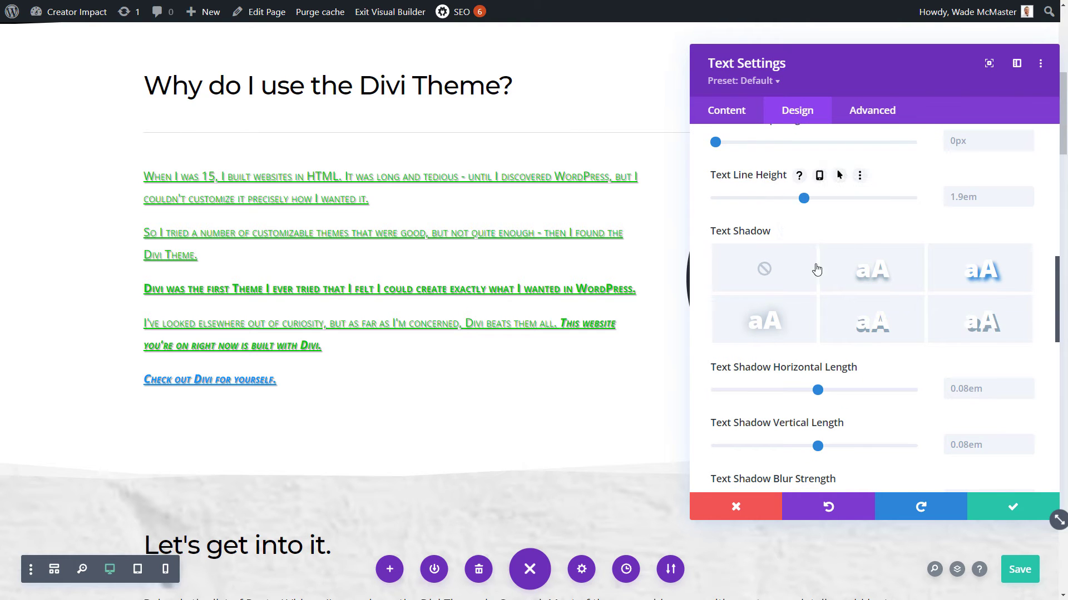
Set the text's letter spacing to 1px and its size to 23px
scroll(789, 273, "up", 3)
mouse_move(719, 315)
left_mouse_down()
mouse_move(739, 312)
mouse_move(718, 314)
left_mouse_up()
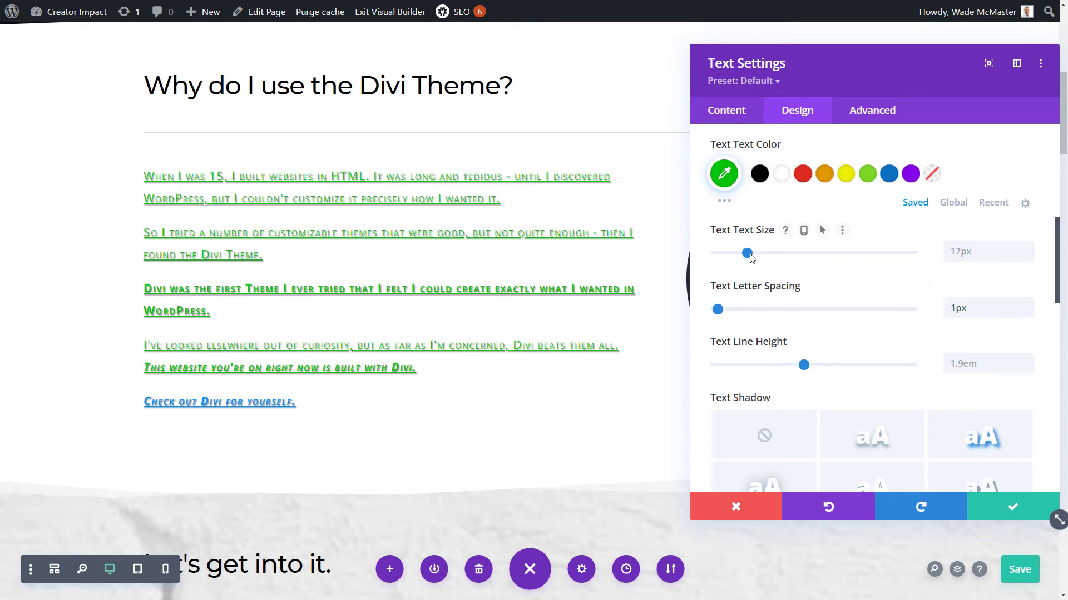
left_click_drag(747, 253, 760, 254)
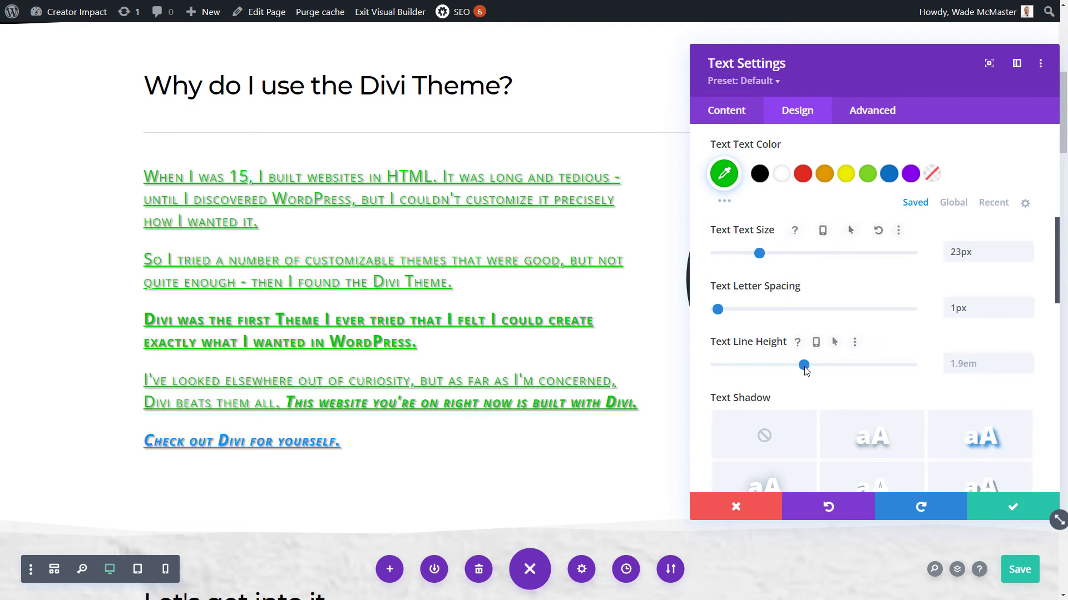
mouse_move(804, 372)
left_mouse_down()
mouse_move(825, 368)
mouse_move(794, 369)
mouse_move(834, 366)
mouse_move(804, 366)
left_mouse_up()
Try right alignment on the module's text and set it back to left alignment
scroll(809, 301, "down", 6)
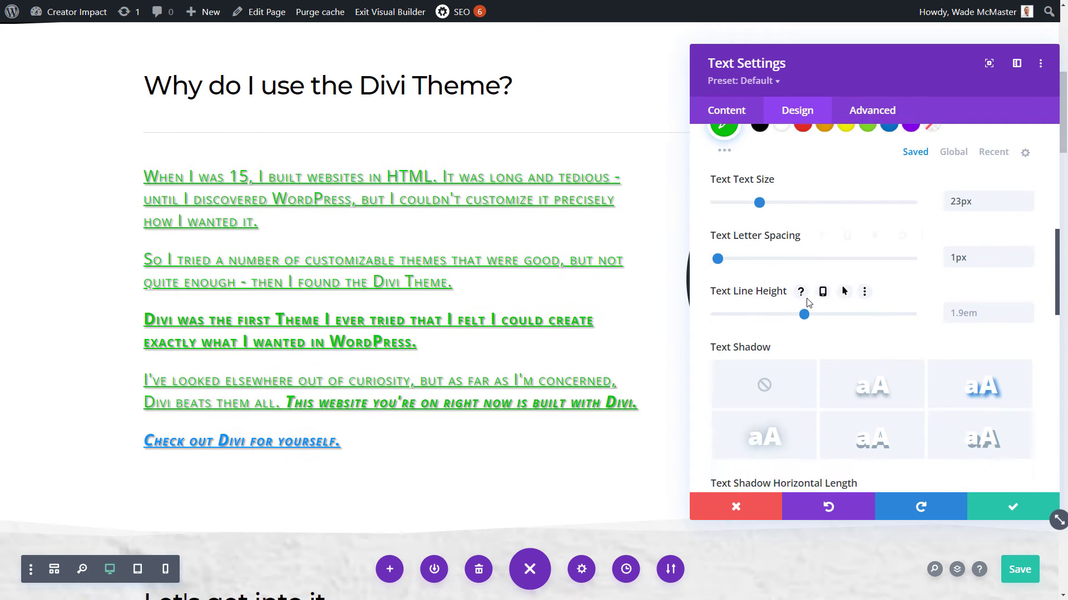
scroll(741, 217, "down", 1)
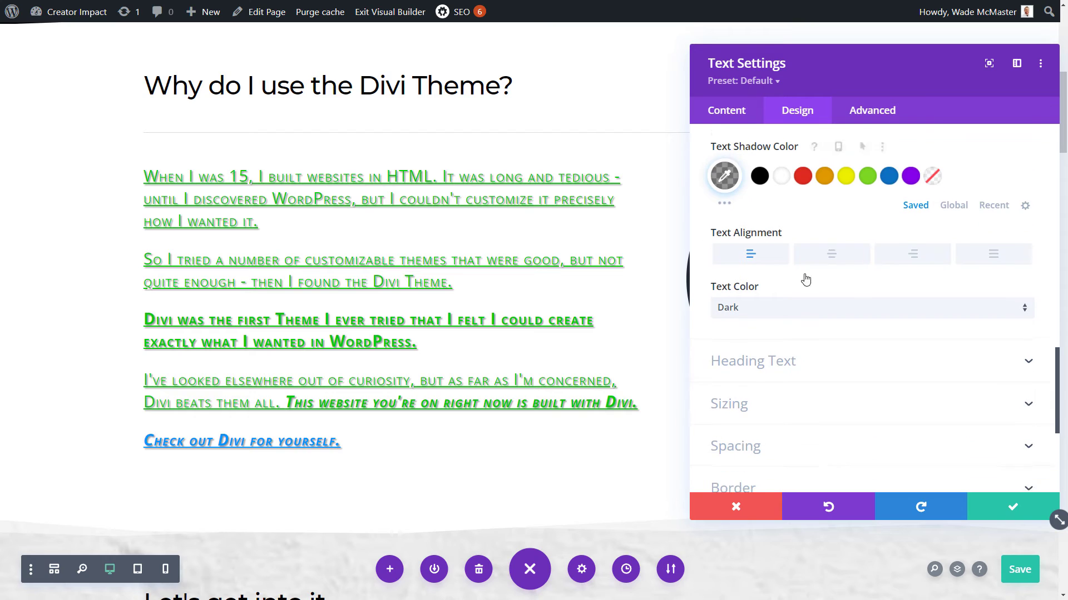
left_click(902, 255)
left_click(770, 255)
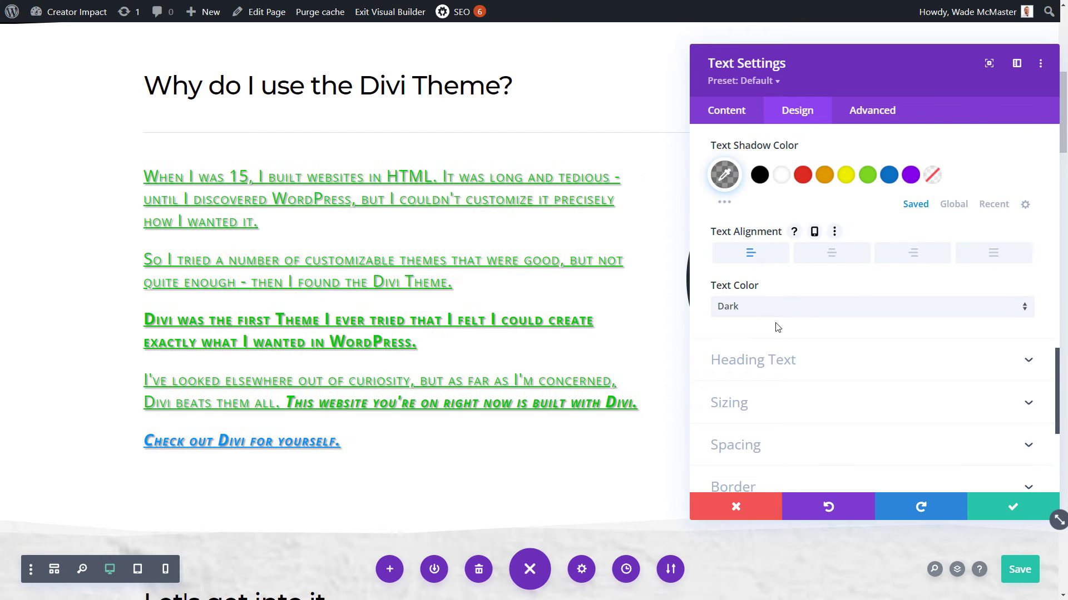
Look at the H1 heading options and the list of heading fonts, and return to the Text design options
scroll(773, 266, "down", 2)
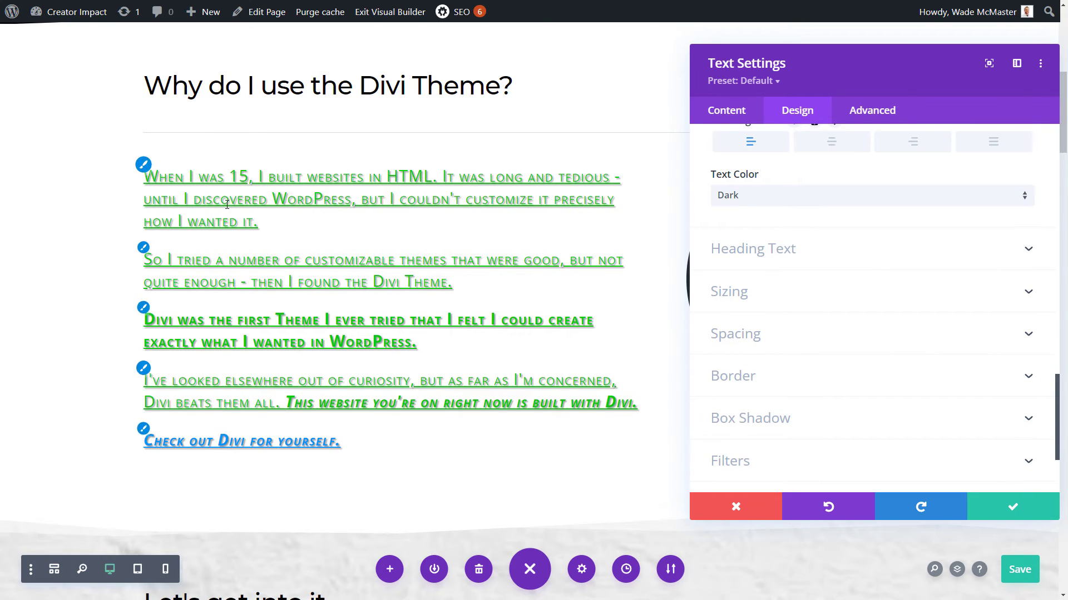
left_click(778, 244)
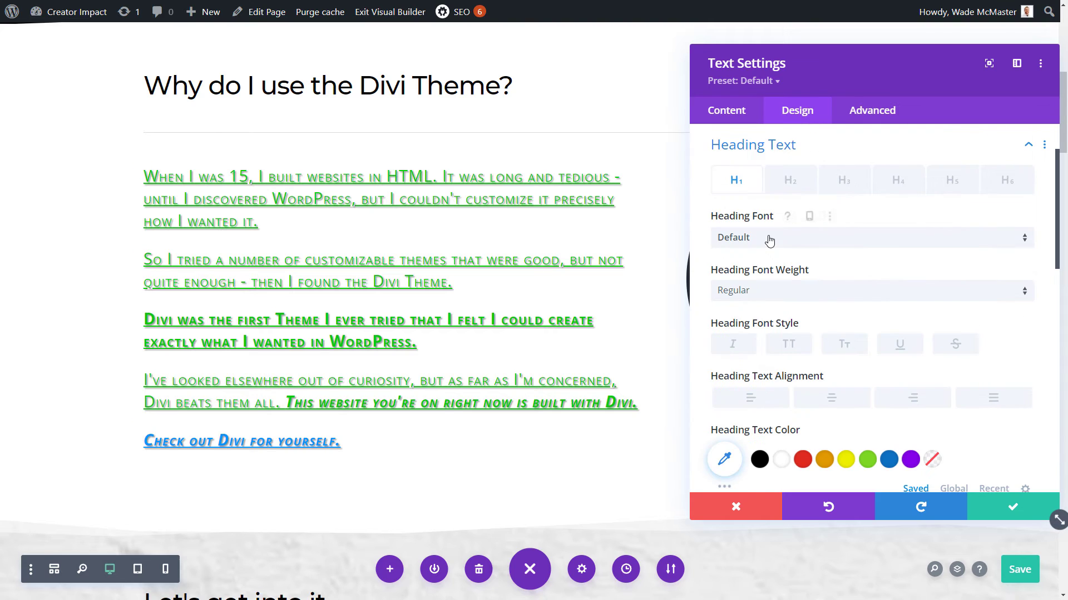
left_click(756, 237)
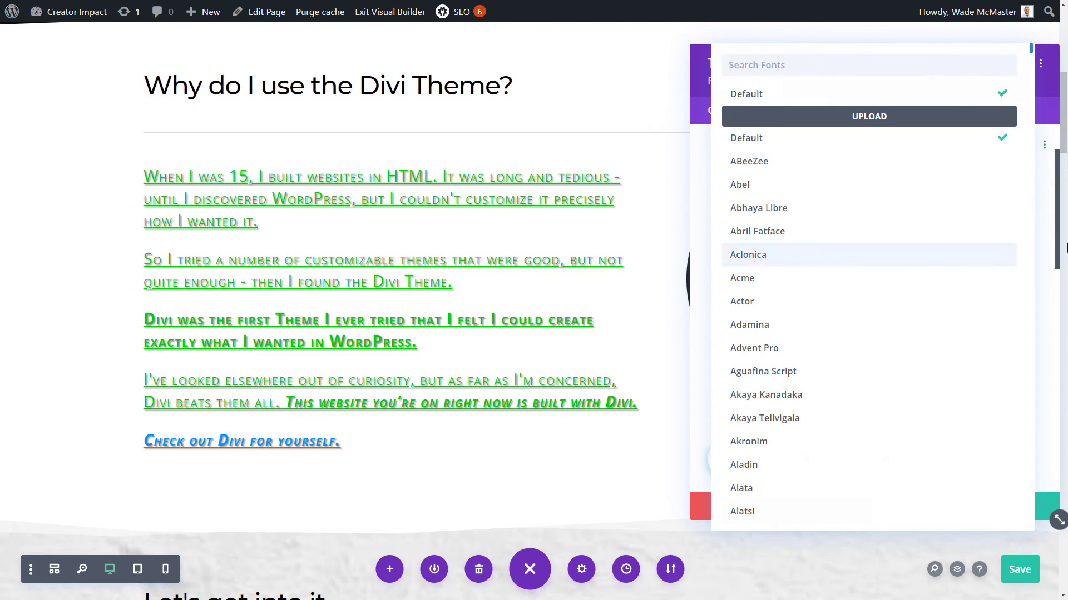
left_click(1059, 251)
scroll(786, 284, "up", 3)
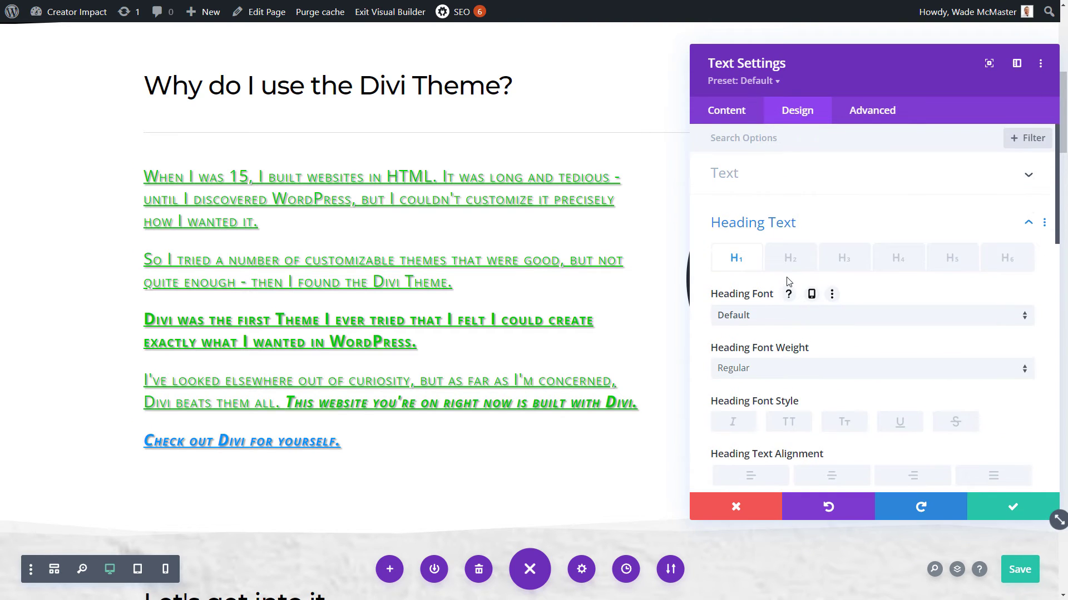
left_click(748, 175)
mouse_move(760, 276)
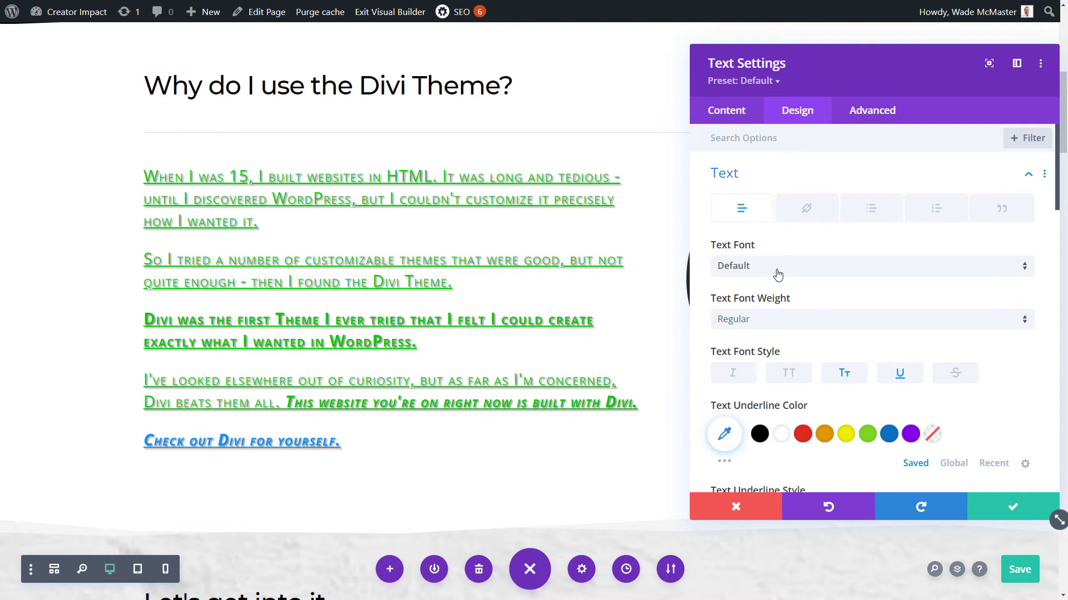
Try the Advent Pro font on the module's text and discard all changes to the Text module
left_click(800, 268)
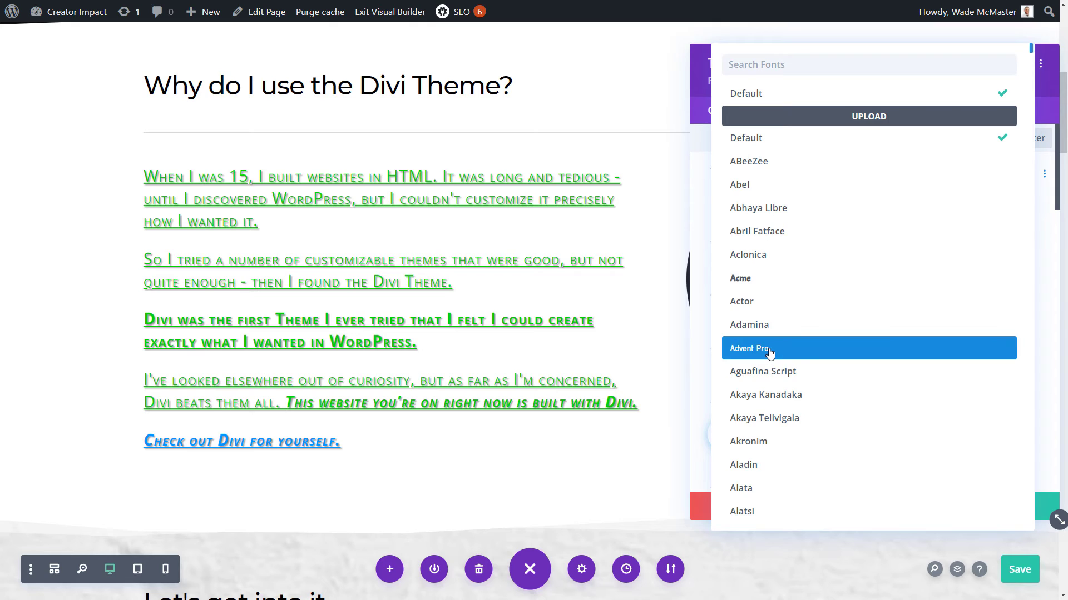
left_click(770, 360)
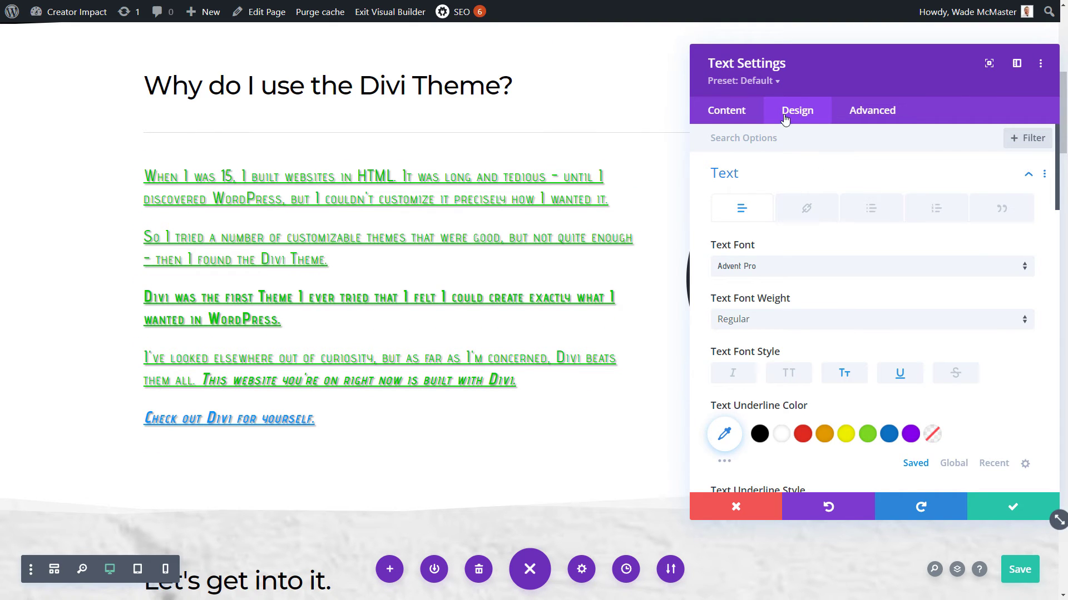
left_click(760, 172)
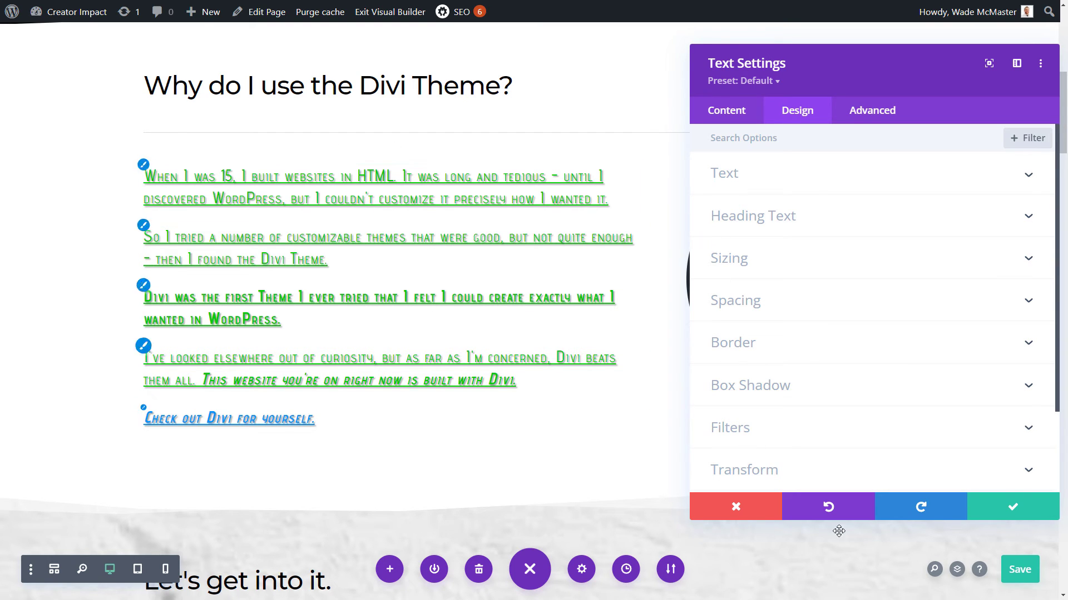
left_click(735, 507)
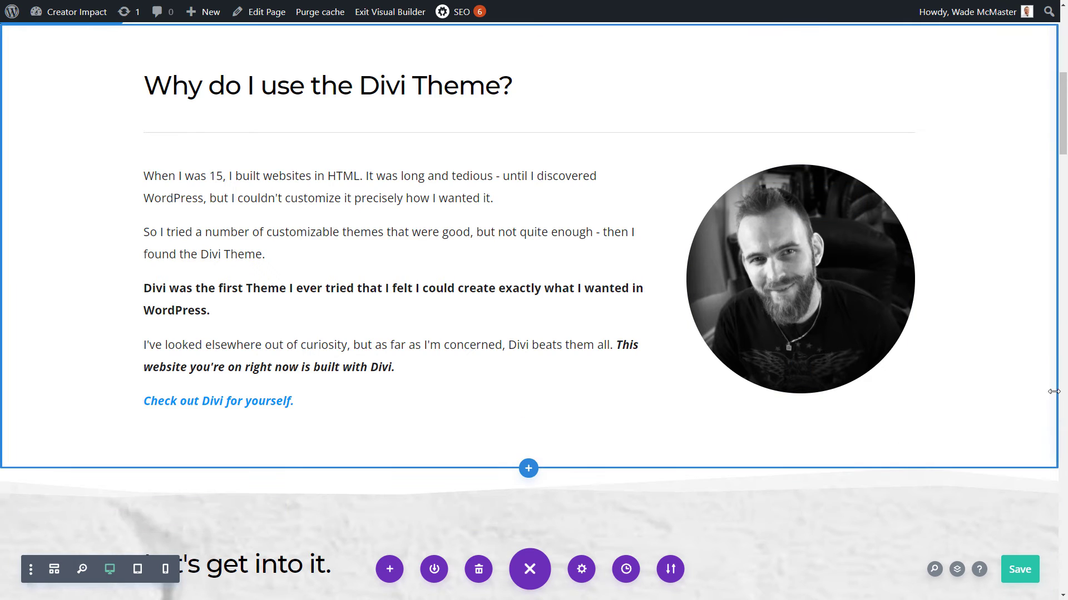
Open the portrait image's settings, look at the media library for choosing an image, and close it
left_click(775, 200)
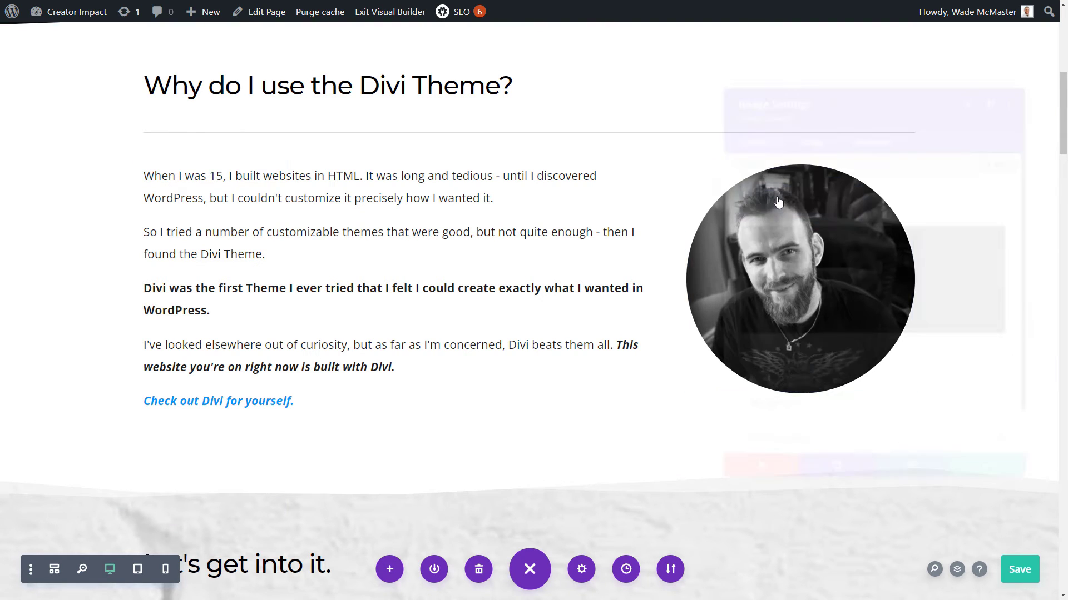
left_click(842, 303)
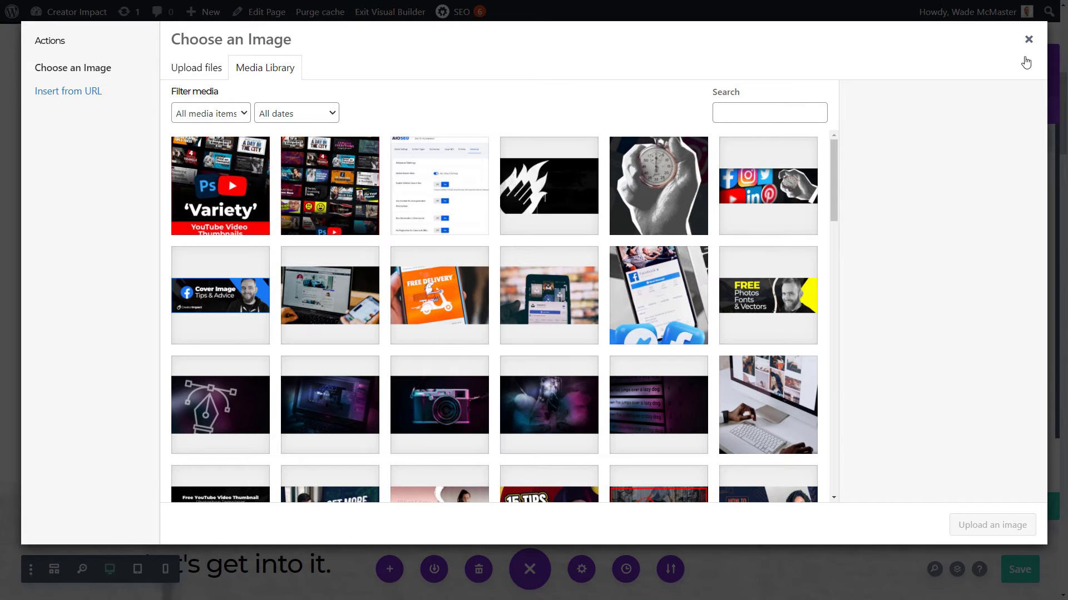
left_click(1028, 40)
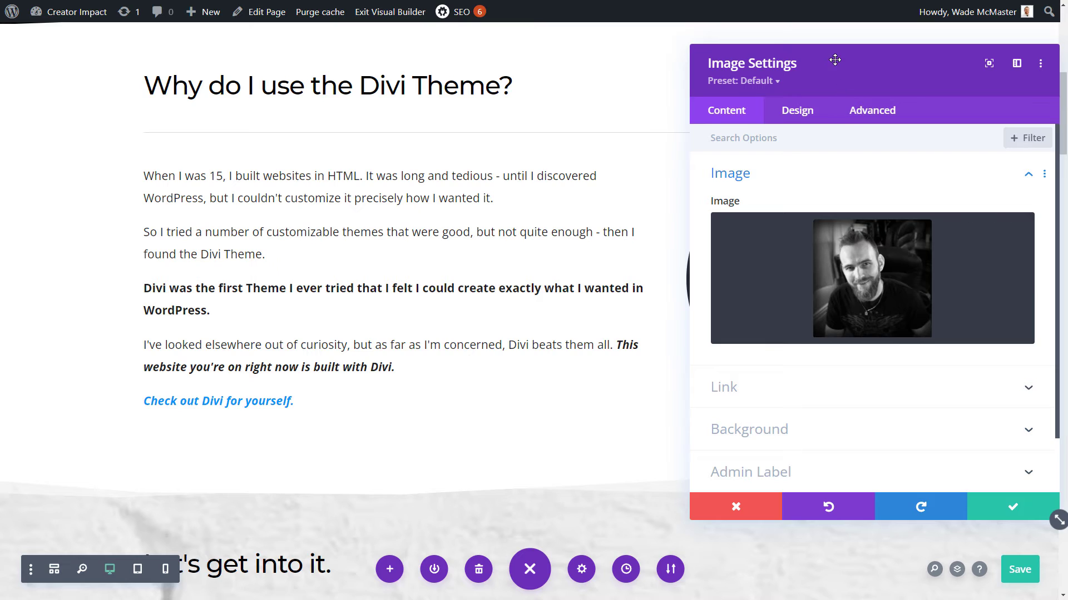
Move the Image Settings window clear of the portrait, try center and right image alignment, and return to left alignment
left_click_drag(834, 60, 357, 81)
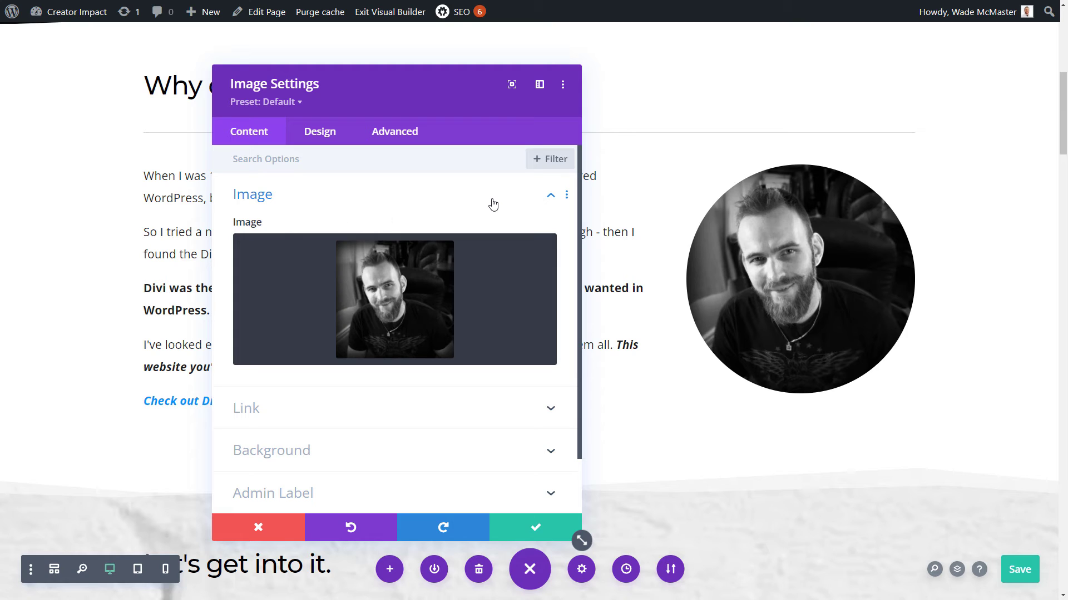
left_click(321, 132)
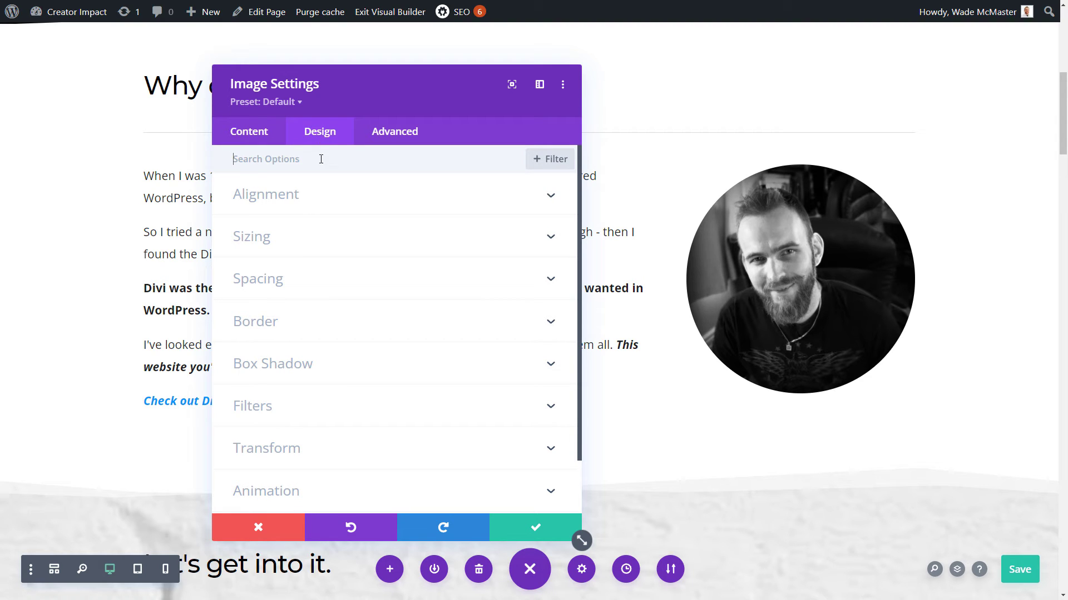
left_click(309, 201)
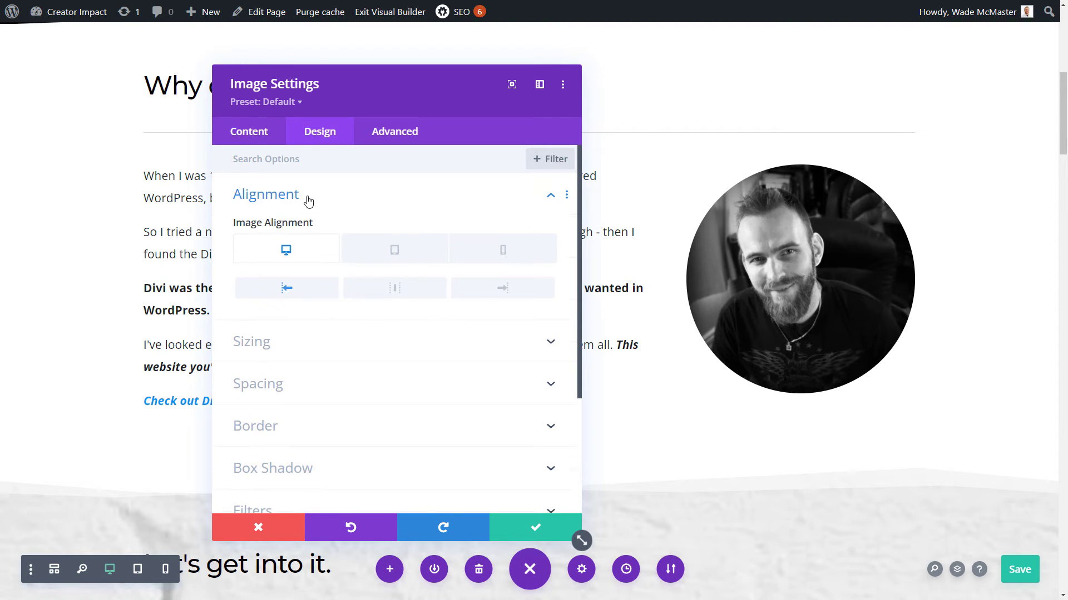
left_click(402, 295)
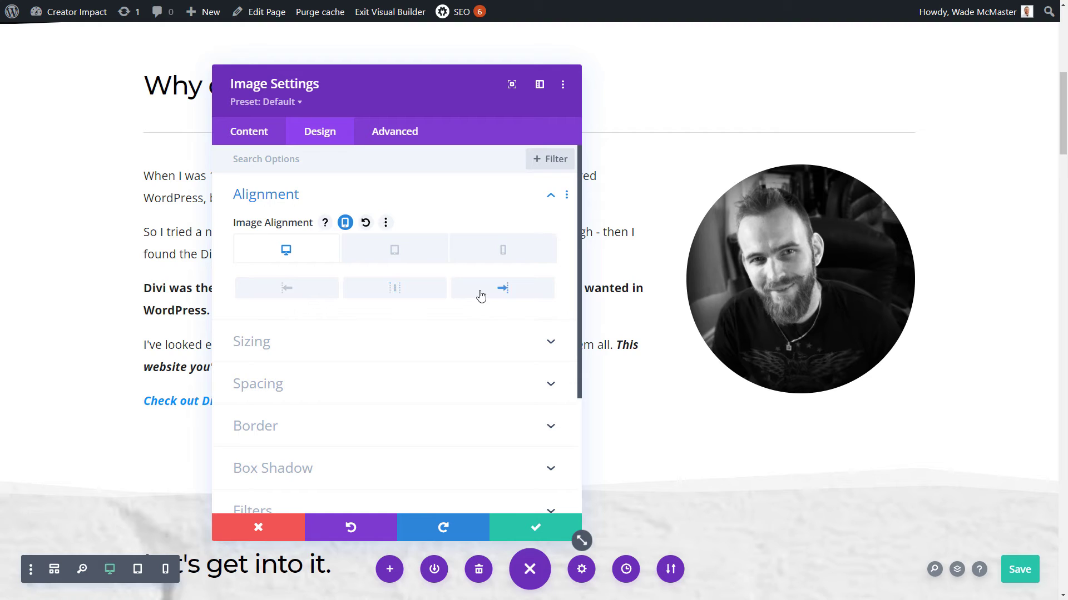
left_click(313, 294)
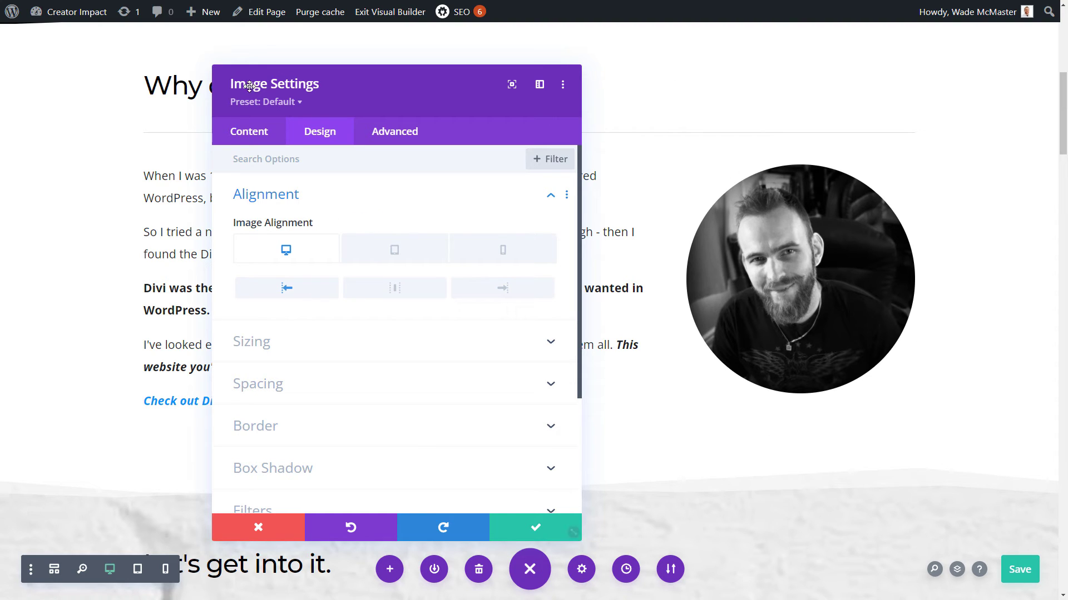
Check the image alignment on tablet, return to the desktop view, and center the portrait there
left_click(389, 260)
left_click(286, 250)
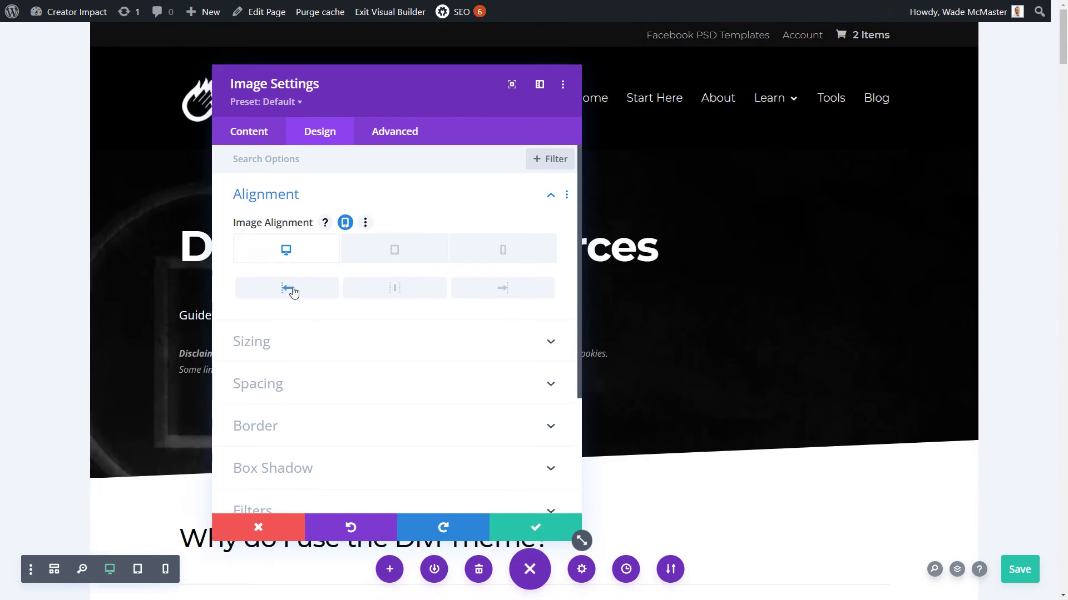
left_click(384, 298)
left_click_drag(381, 93, 248, 106)
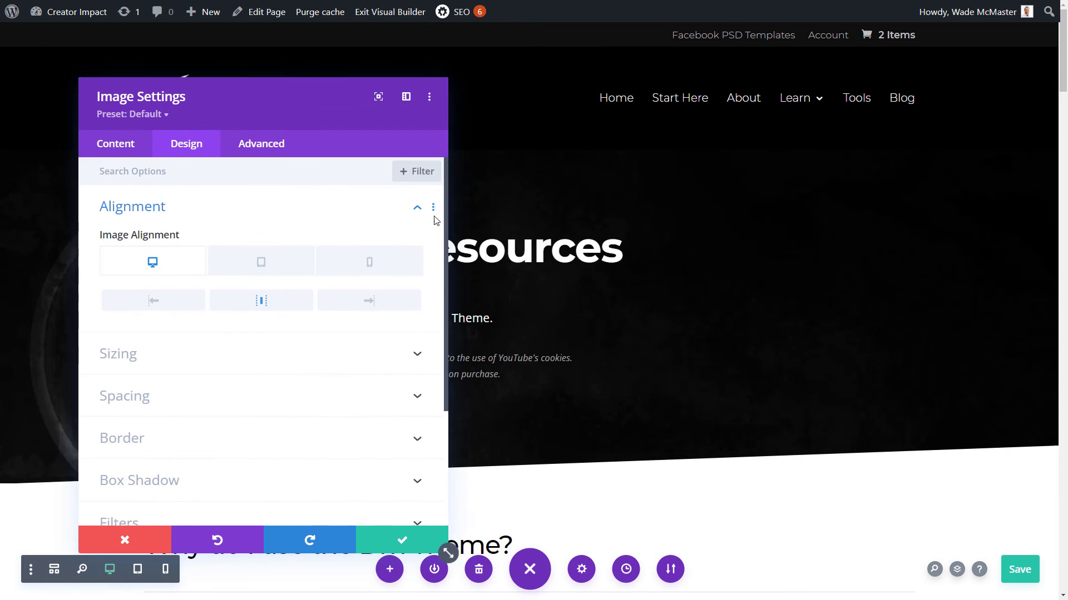
scroll(762, 337, "down", 4)
scroll(762, 337, "down", 6)
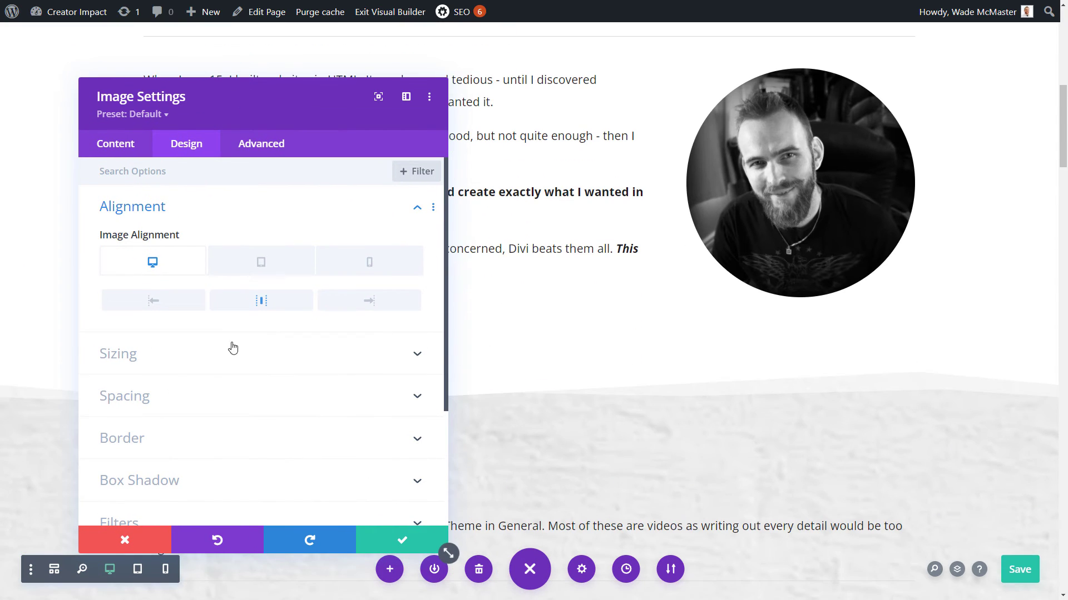
Open the portrait's Sizing options, try Force Fullwidth, and turn it off again
left_click(224, 353)
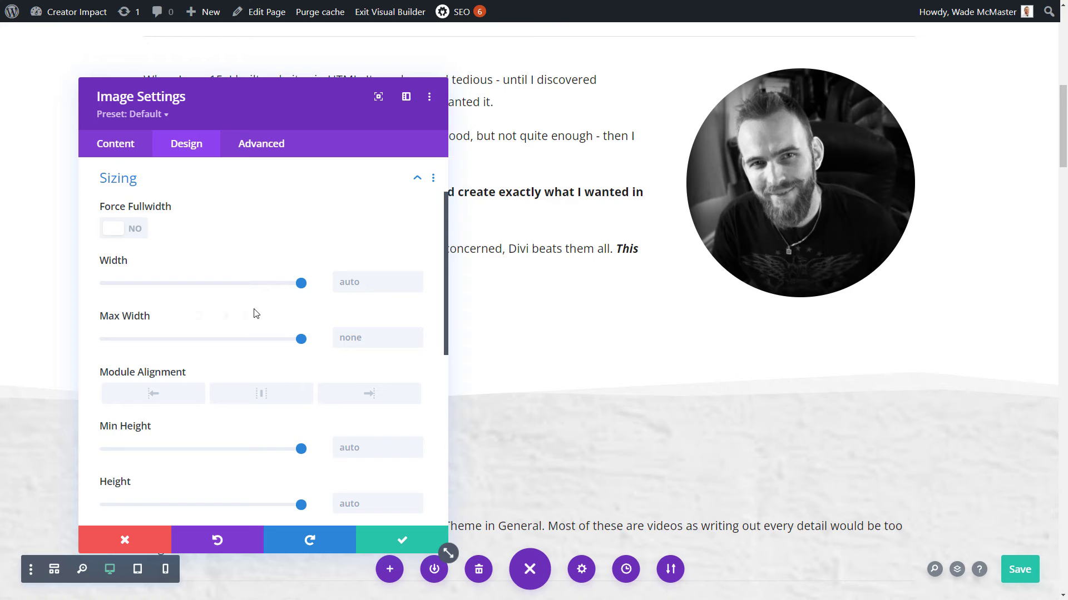
scroll(234, 301, "down", 2)
scroll(169, 274, "up", 2)
left_click(120, 231)
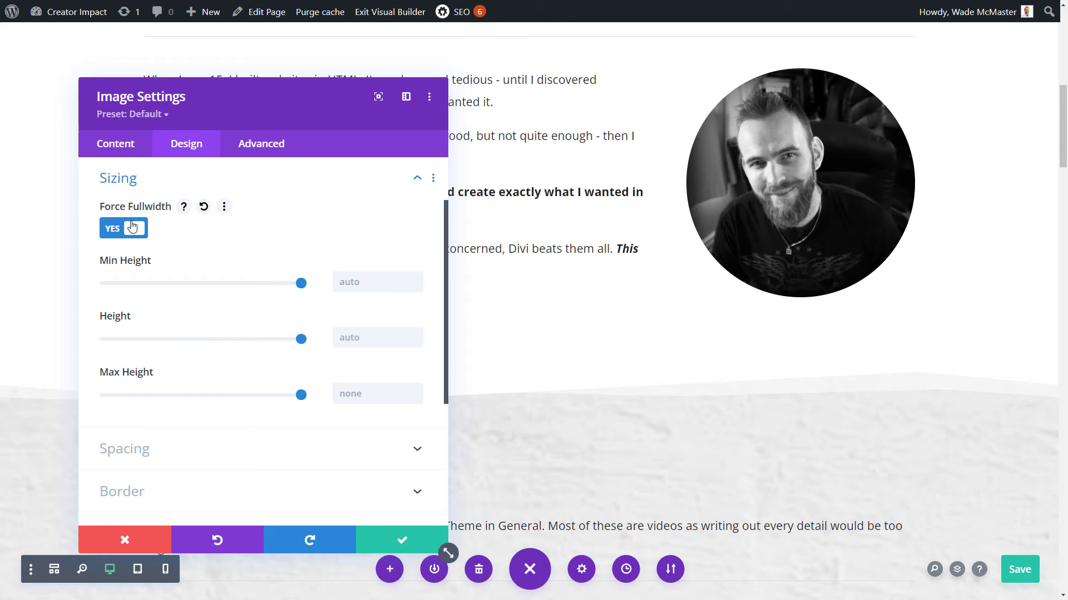
left_click(140, 233)
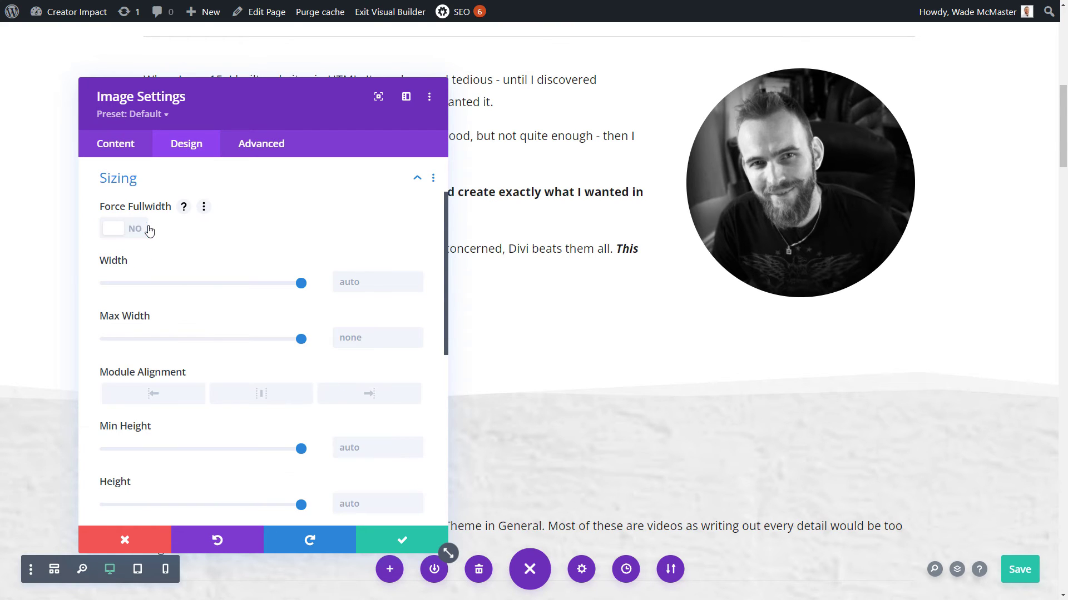
Try a 48% max width with different module alignments on the portrait, and reset both settings
left_click_drag(301, 339, 201, 347)
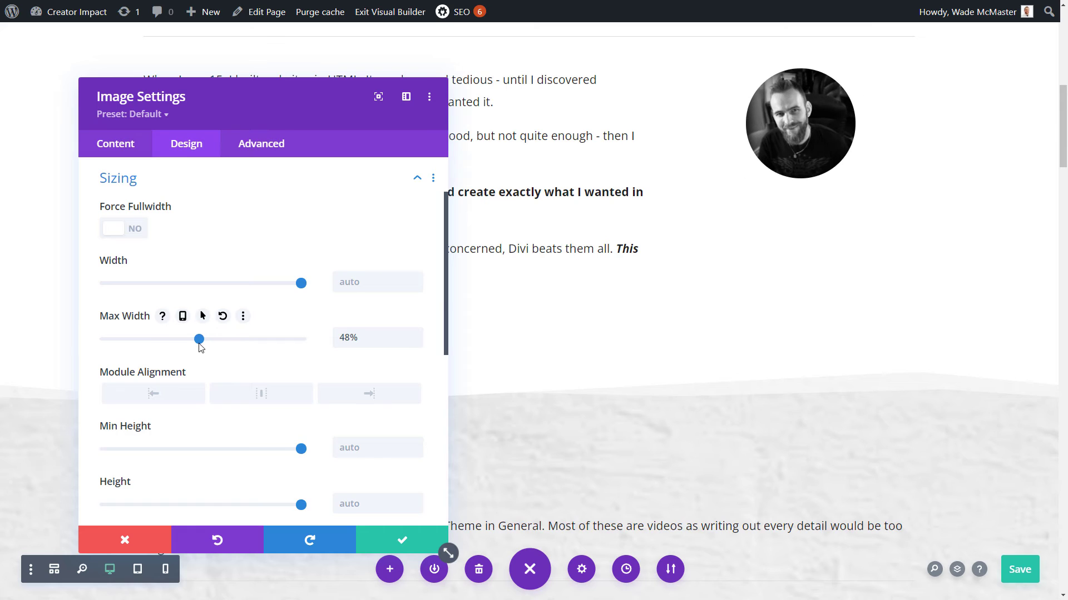
left_click(138, 401)
left_click(353, 402)
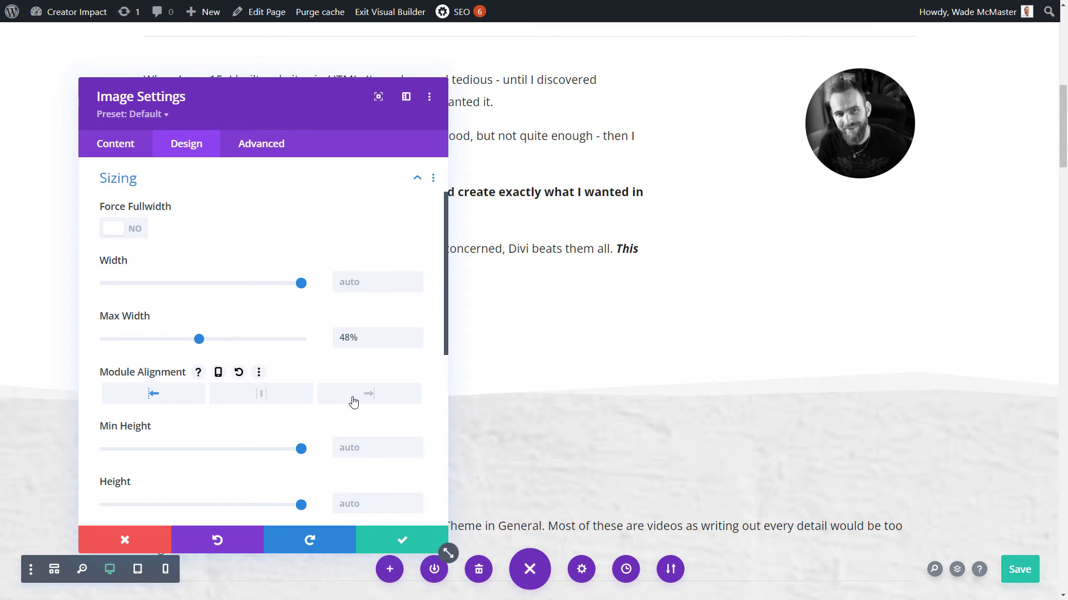
left_click(270, 400)
left_click(239, 373)
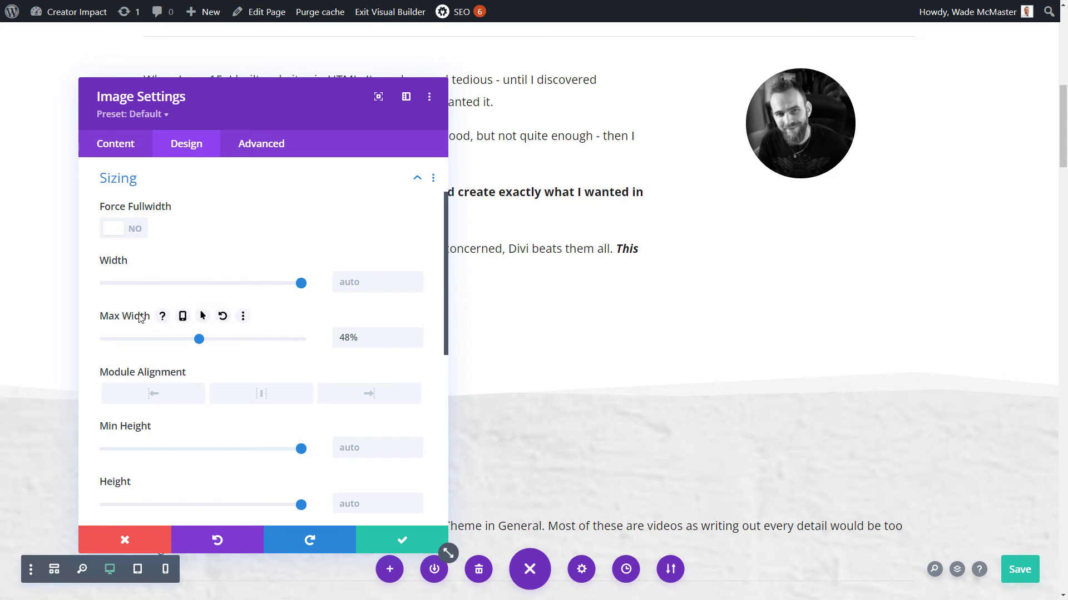
left_click(223, 316)
Set the portrait's rounded corners to 1px in the Border options
scroll(272, 321, "down", 2)
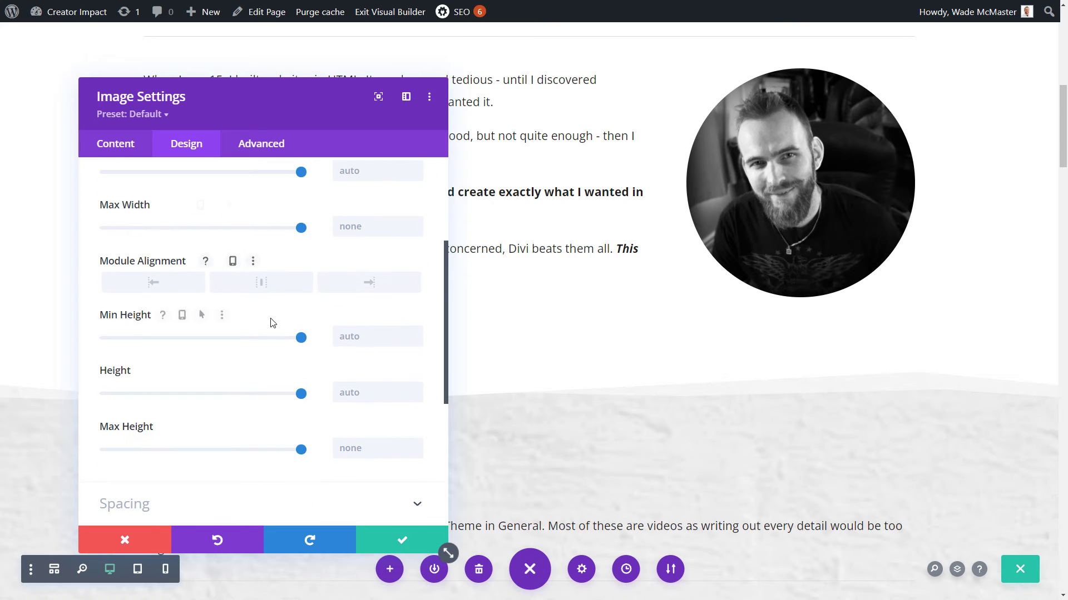
scroll(272, 323, "down", 3)
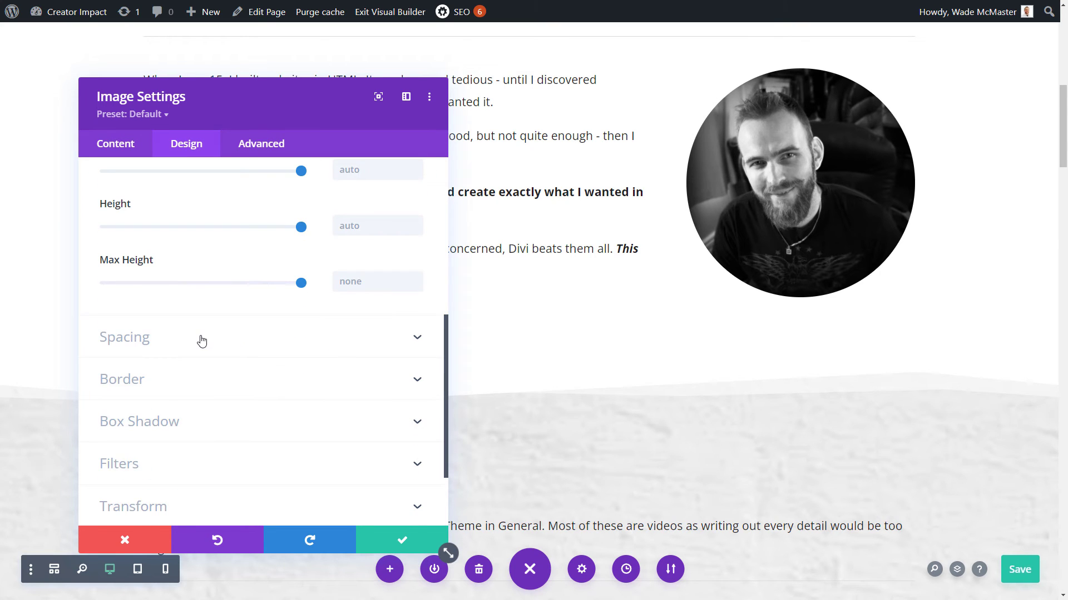
scroll(202, 341, "down", 2)
left_click(181, 283)
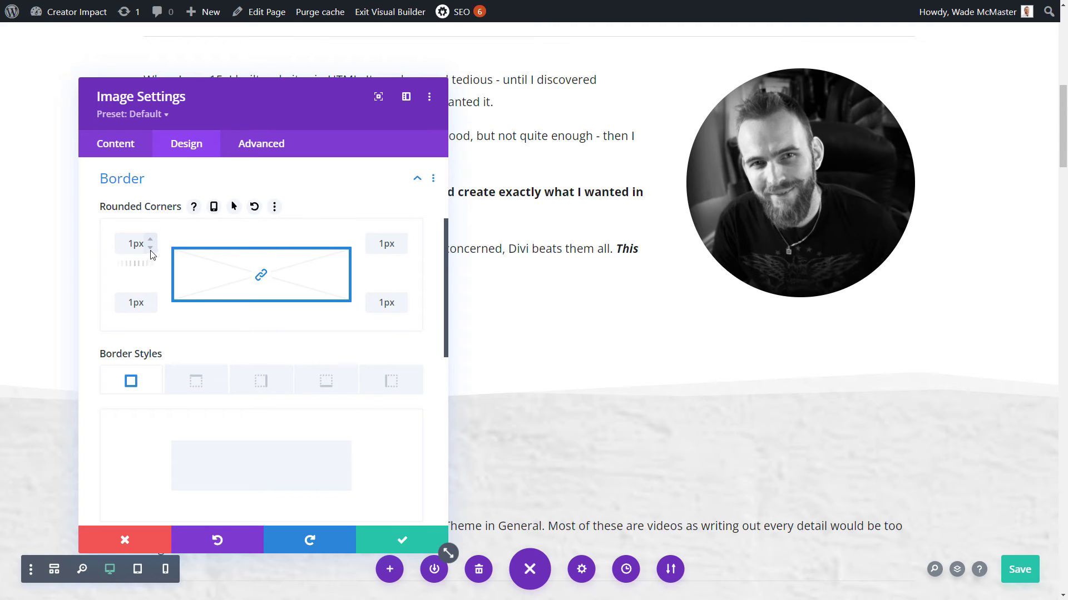
Examine the portrait's Custom CSS, CSS class and Border settings, and discard all changes to the image
left_click(261, 146)
left_click(226, 245)
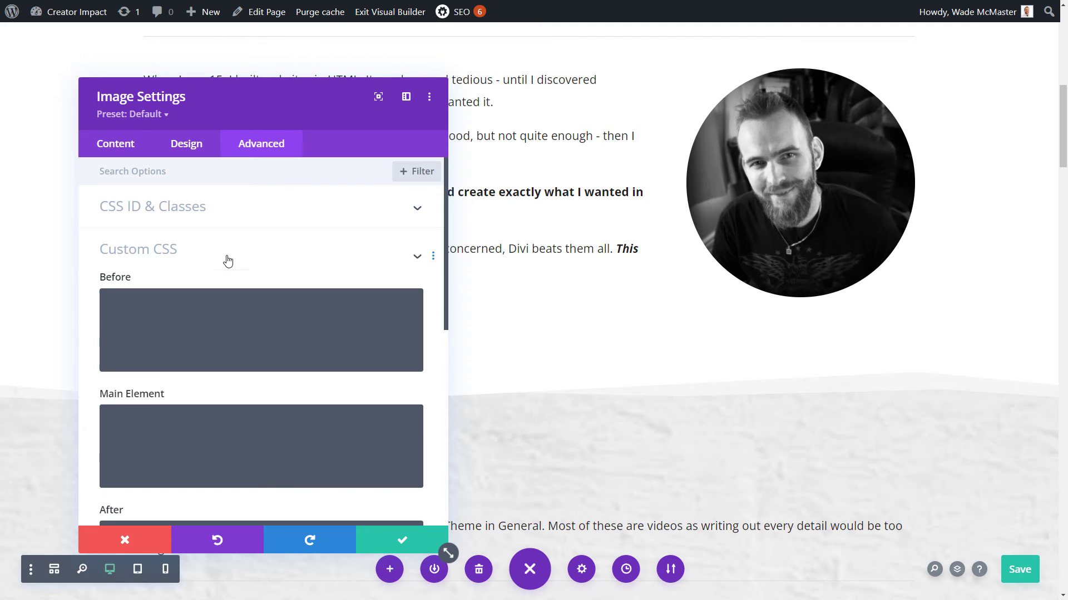
scroll(305, 353, "down", 5)
scroll(306, 352, "up", 5)
left_click(186, 144)
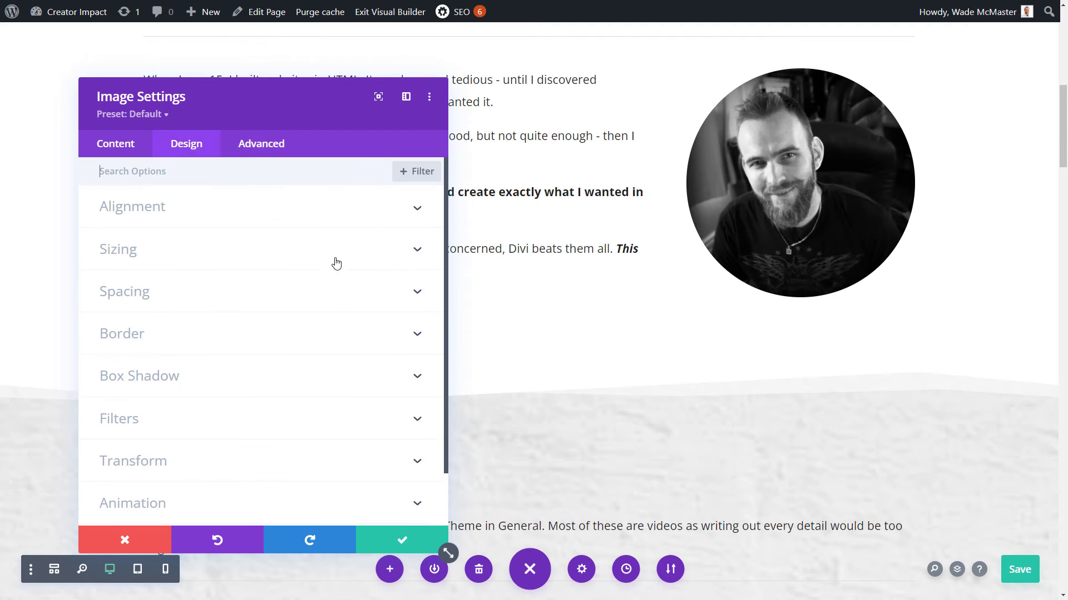
left_click(259, 145)
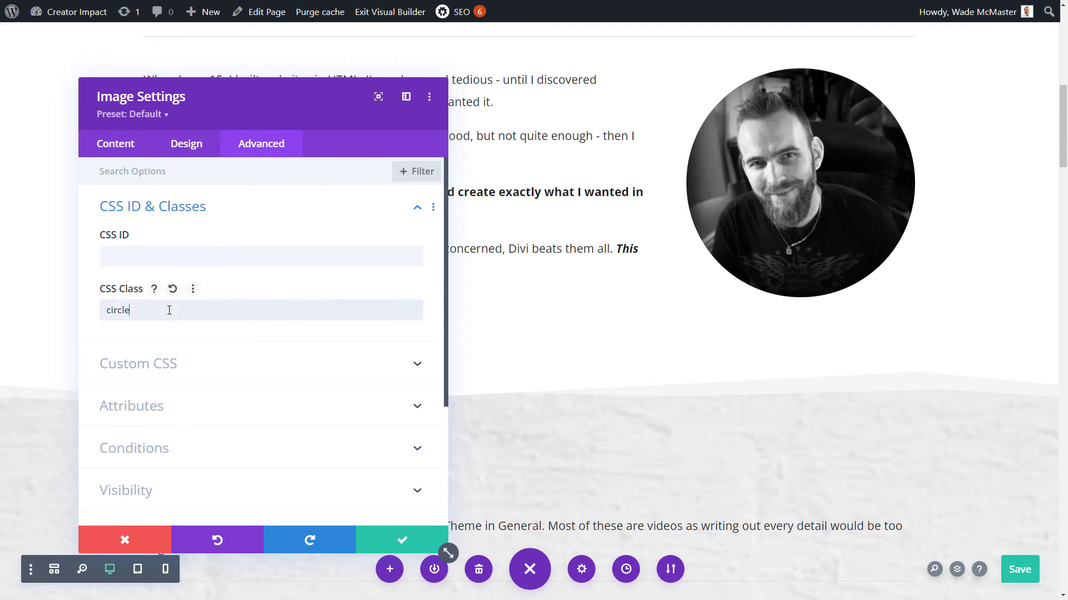
left_click(191, 150)
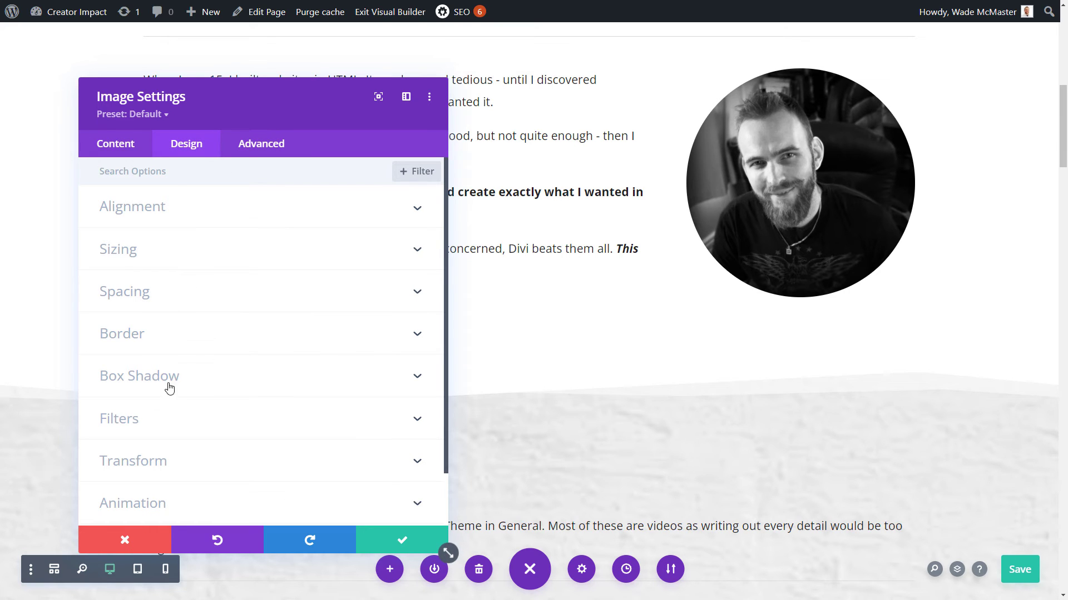
left_click(130, 349)
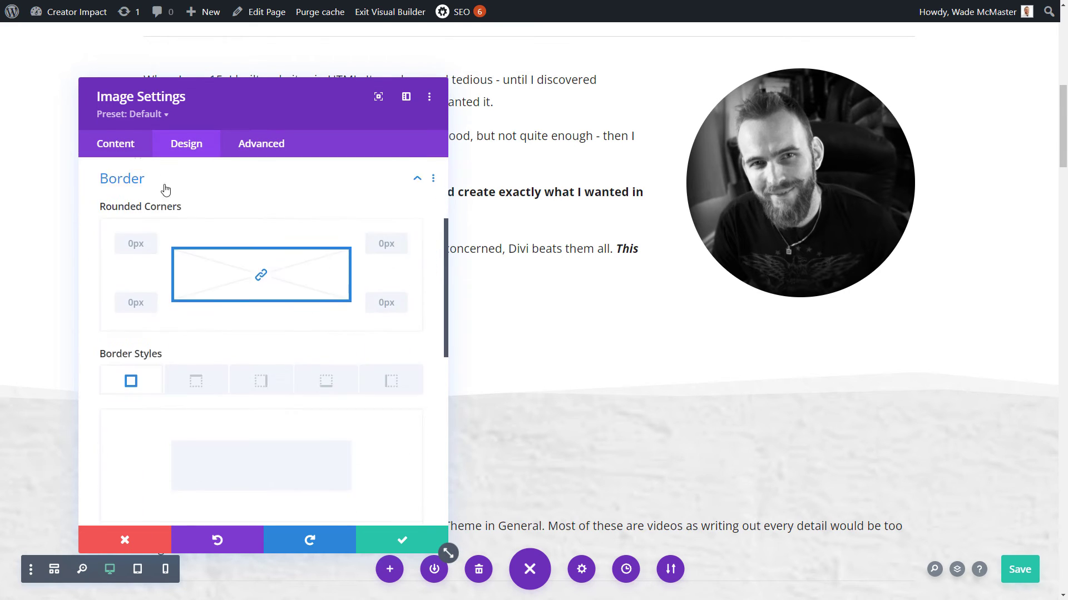
left_click(156, 542)
Set the rounded corners of the Divi image above "Test Drive Divi Today" to 25px
scroll(556, 300, "down", 10)
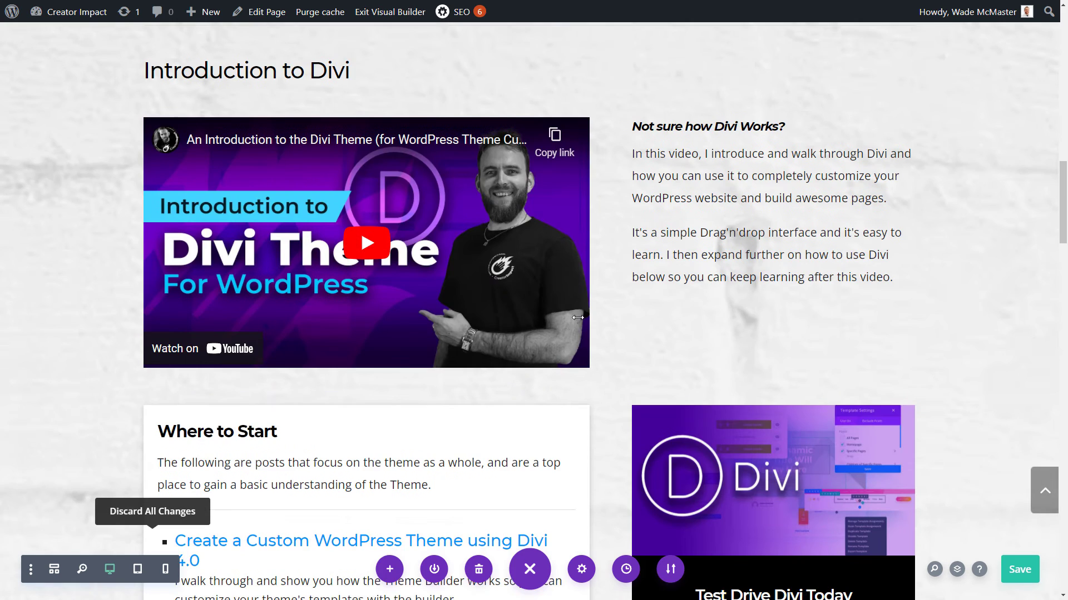
scroll(577, 318, "down", 4)
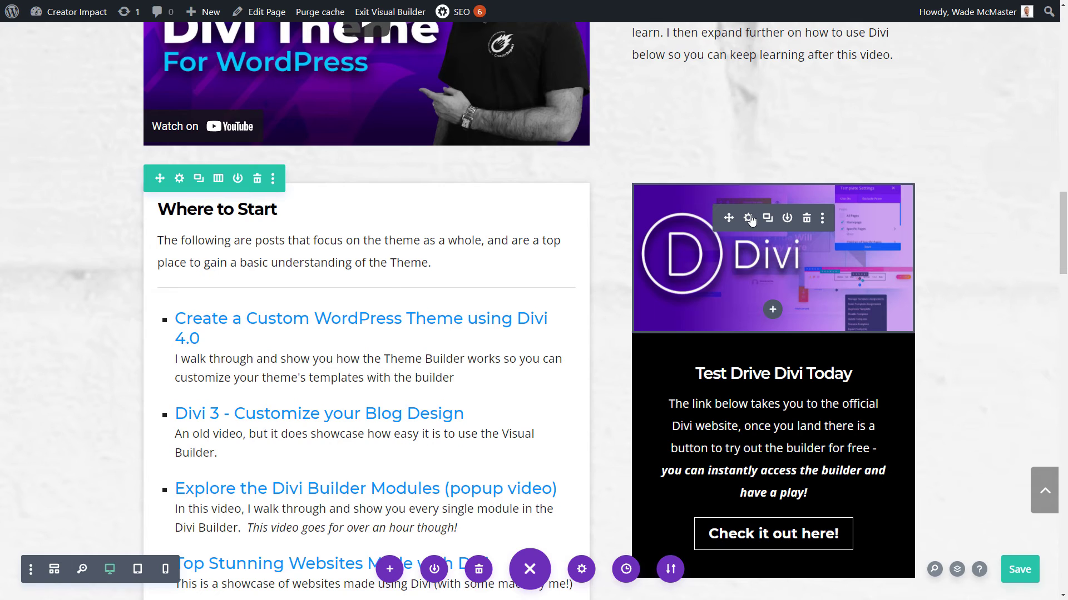
left_click(749, 219)
left_click(187, 146)
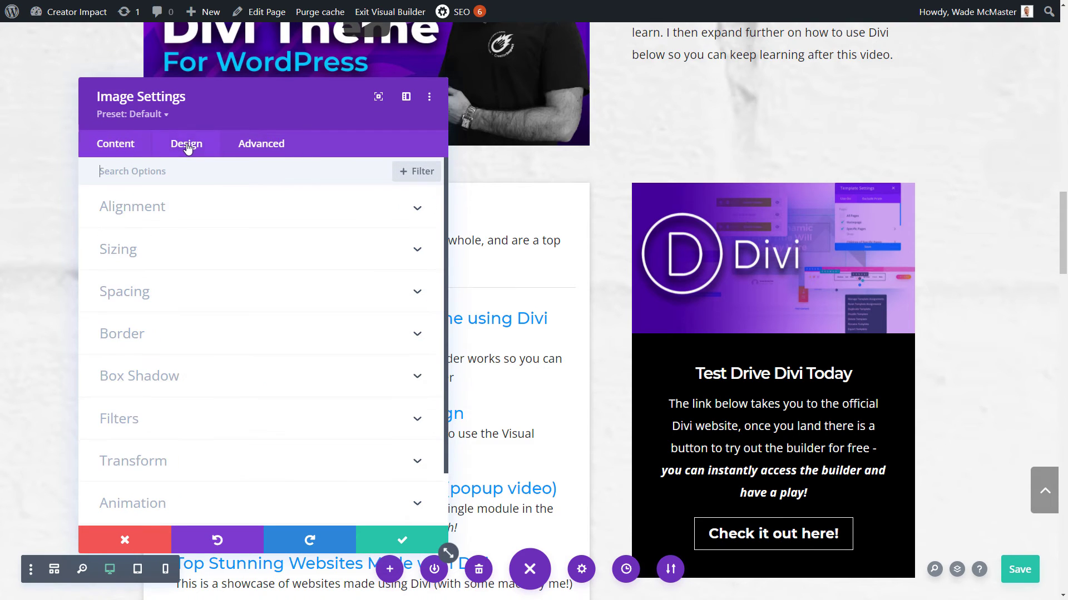
left_click(172, 335)
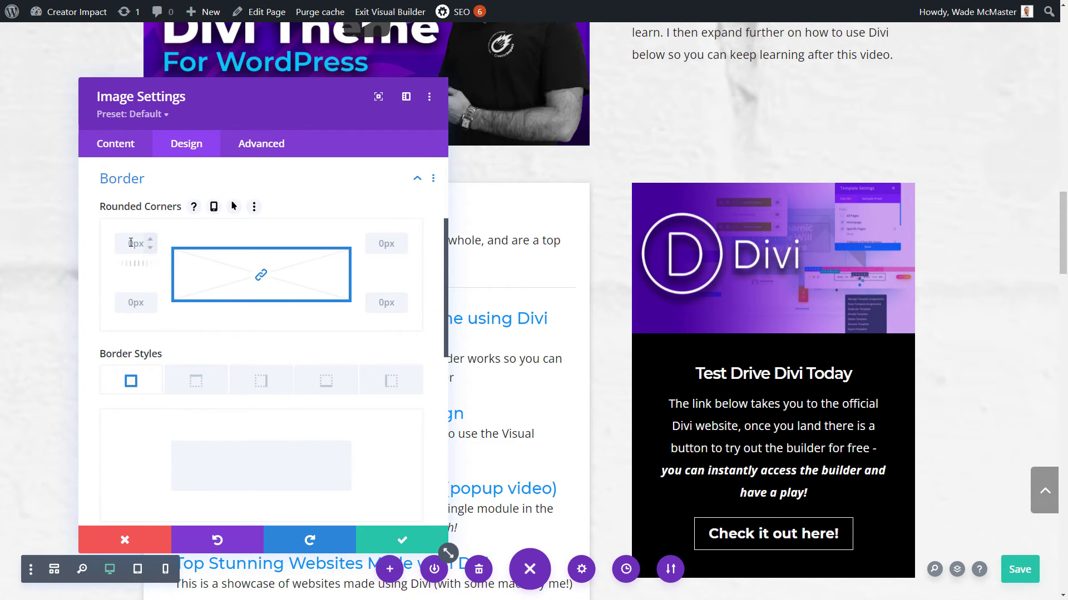
left_click(151, 239)
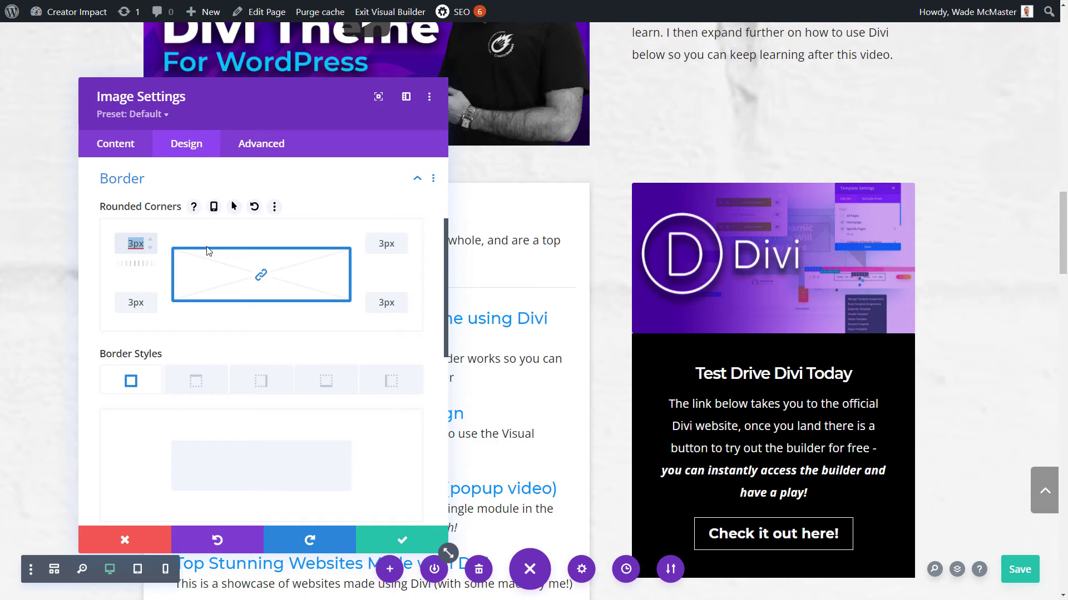
type("25")
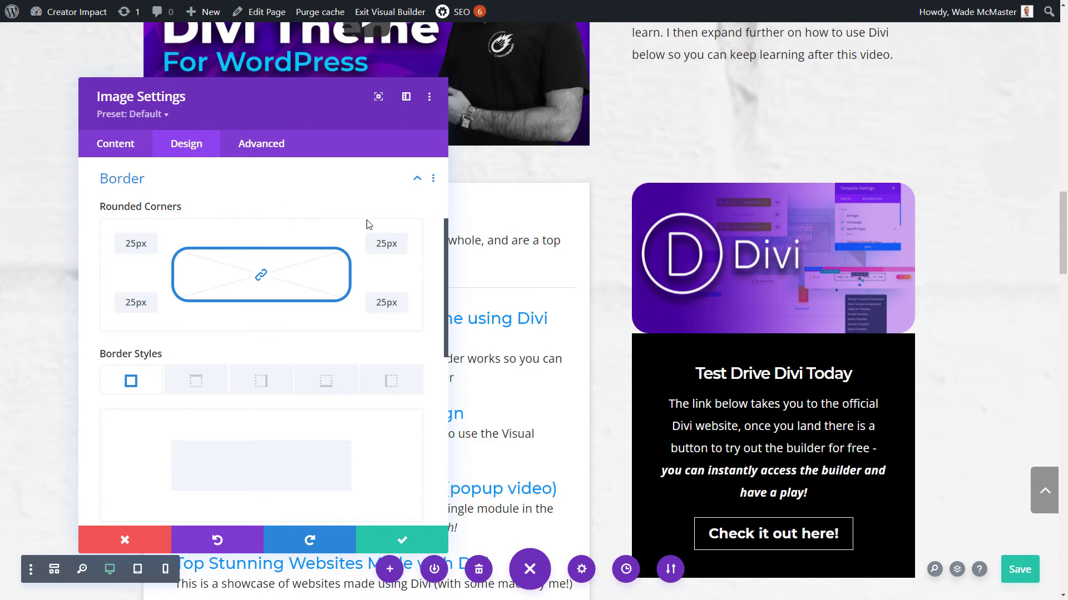
Try 500px rounded corners on the Divi image, unlink them to set only the top-left corner to 0px, and reset all corners
left_click(156, 243)
type("500")
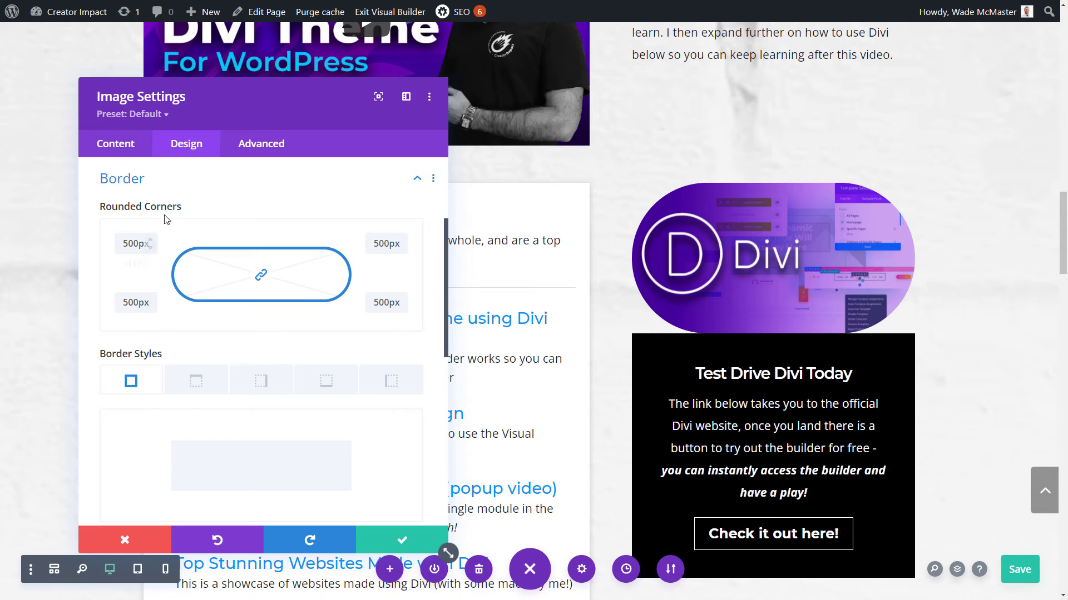
mouse_move(146, 254)
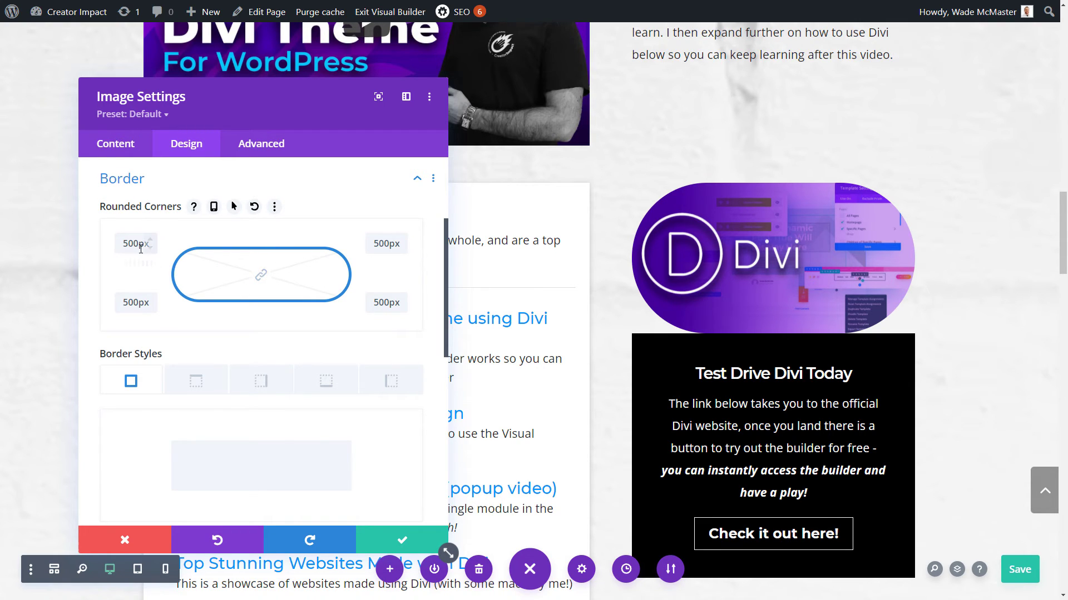
type("0")
left_click(231, 222)
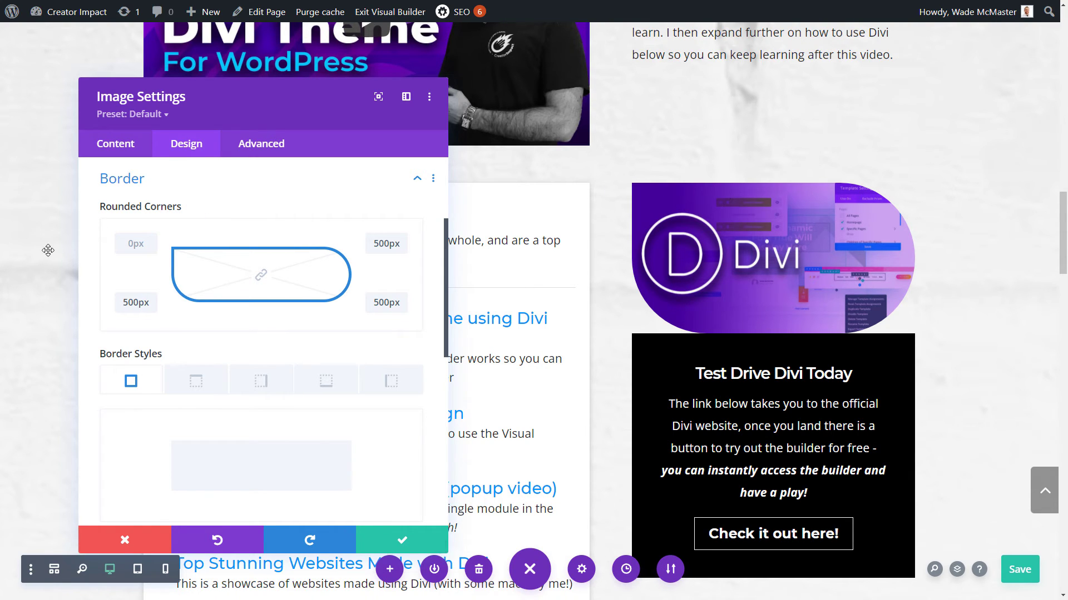
left_click(255, 209)
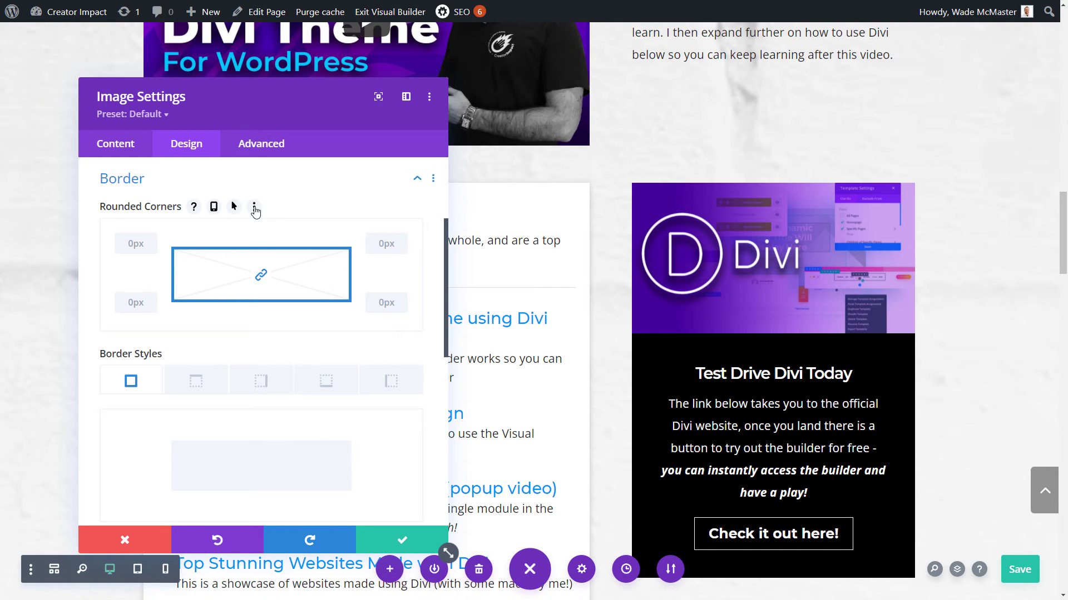
Try a 6px red border on the Divi image, reset the border width and color, and close its settings
scroll(149, 373, "down", 6)
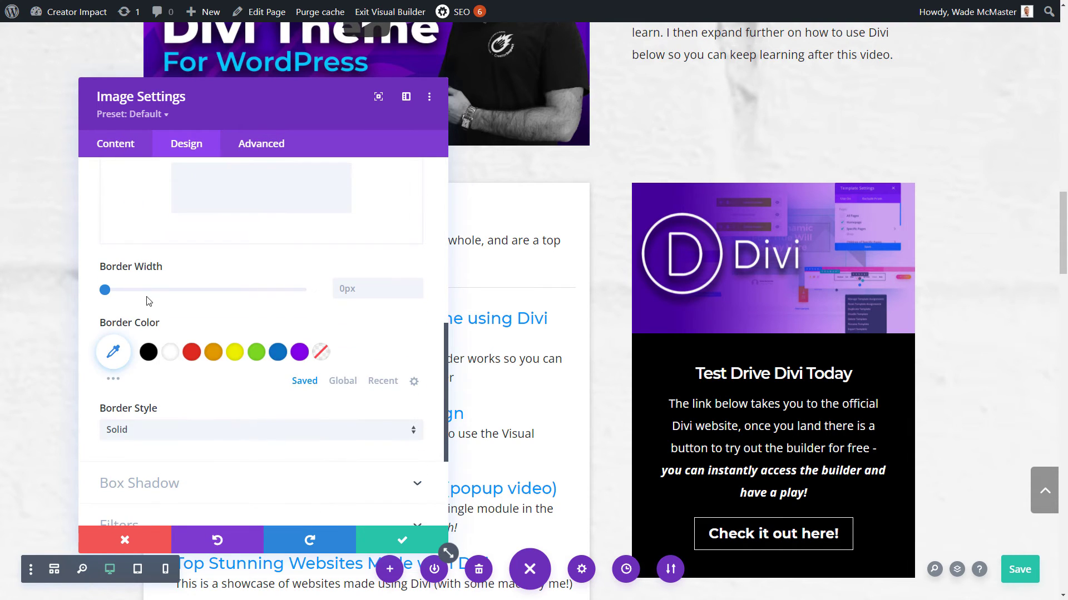
left_click(191, 352)
left_click_drag(105, 290, 128, 303)
scroll(245, 388, "up", 2)
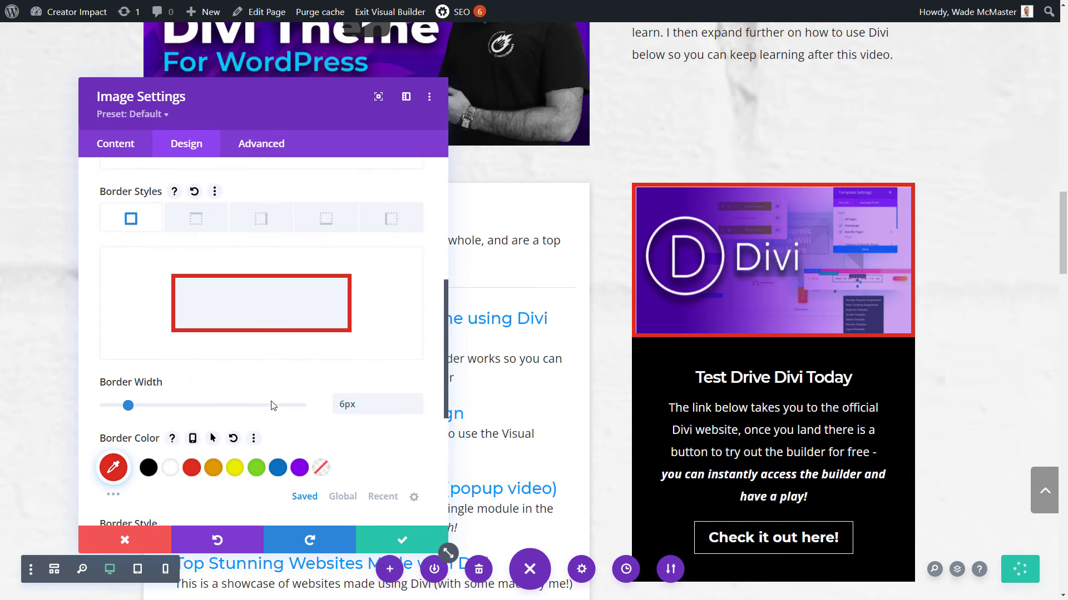
left_click(240, 384)
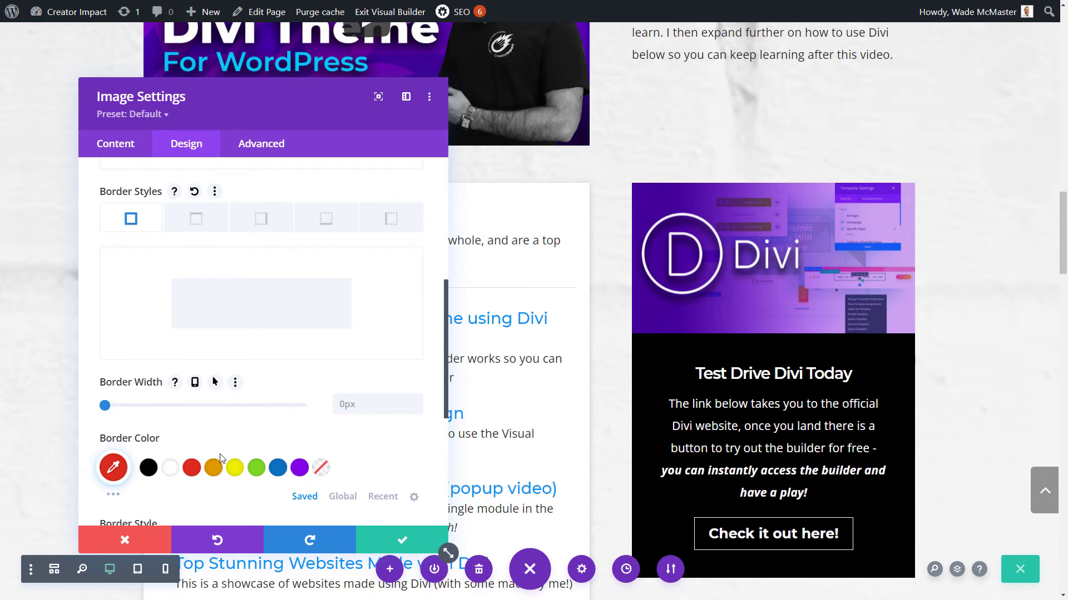
left_click(232, 439)
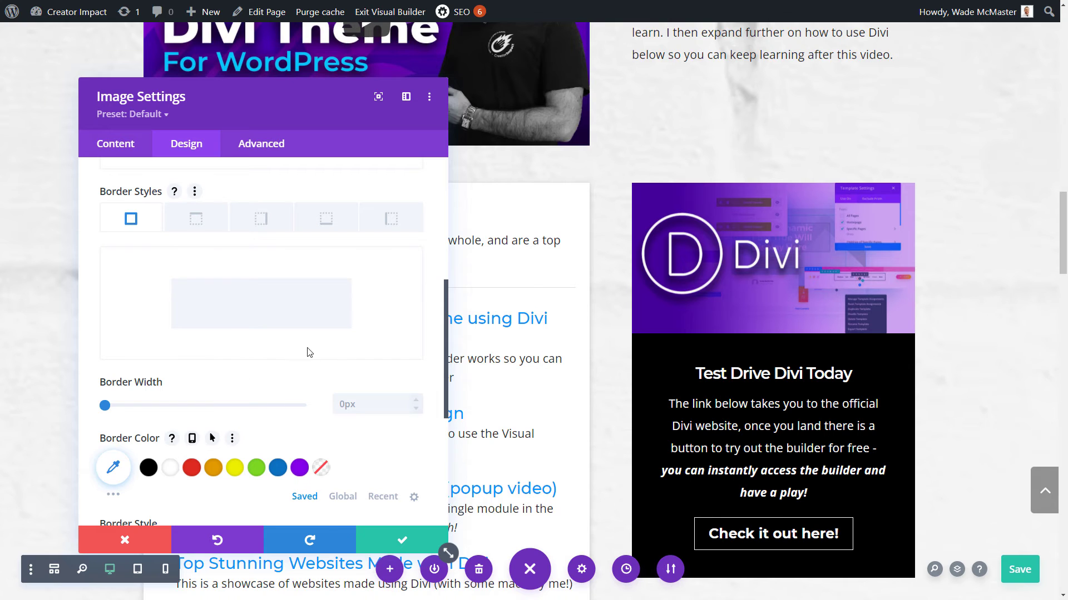
left_click(393, 541)
Look over the page layout from the resource boxes up to the "Why do I use the Divi Theme?" section, and save the page
scroll(634, 236, "down", 3)
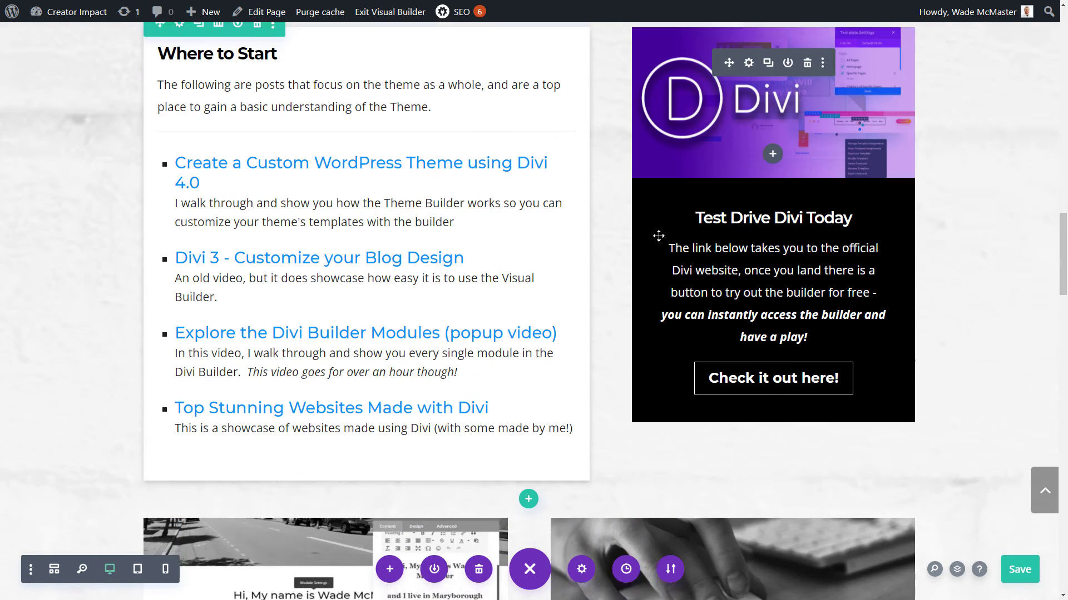
scroll(634, 237, "down", 4)
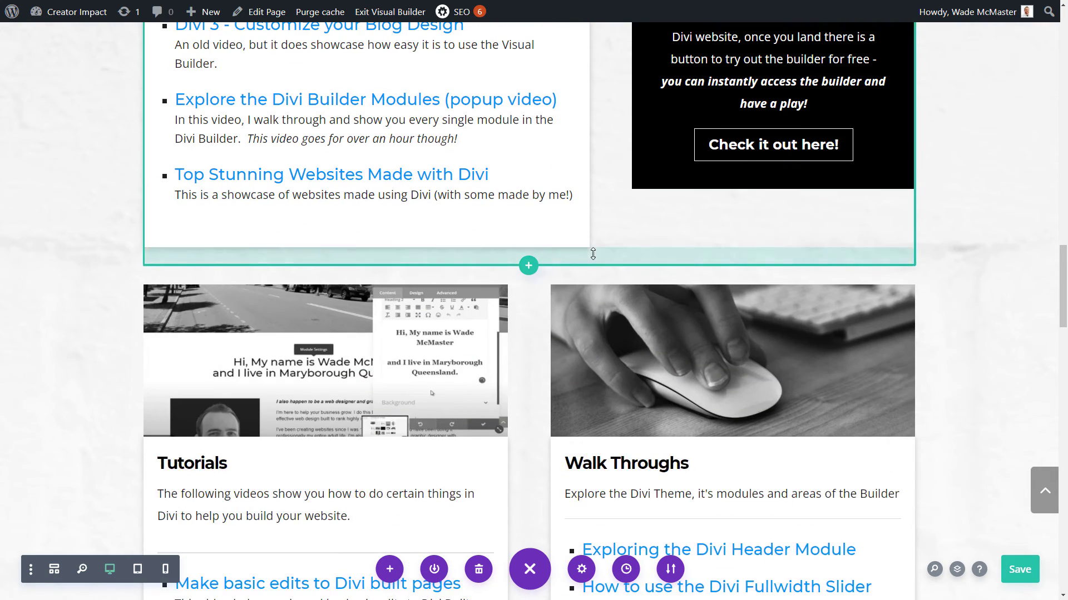
scroll(737, 355, "up", 4)
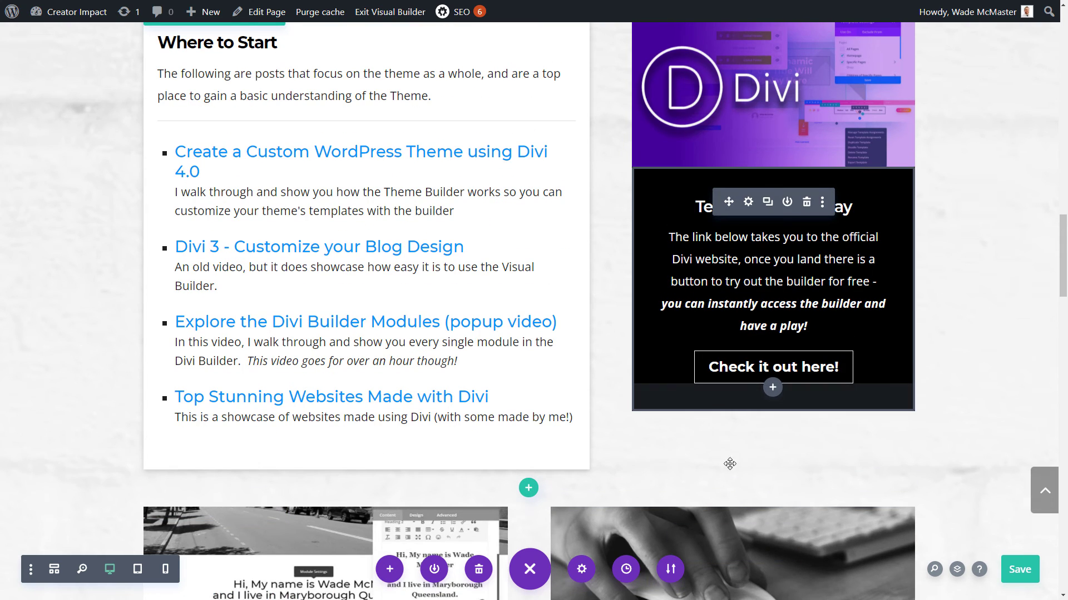
scroll(739, 398, "up", 5)
scroll(702, 492, "up", 3)
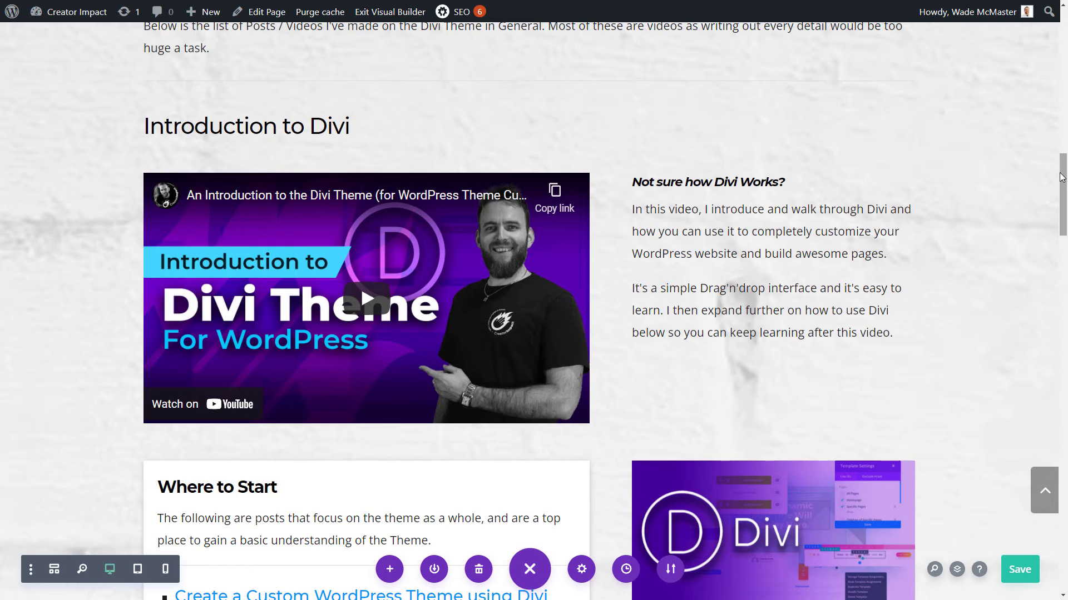
left_click_drag(1062, 177, 1065, 157)
left_click_drag(1064, 146, 1062, 65)
scroll(665, 284, "up", 3)
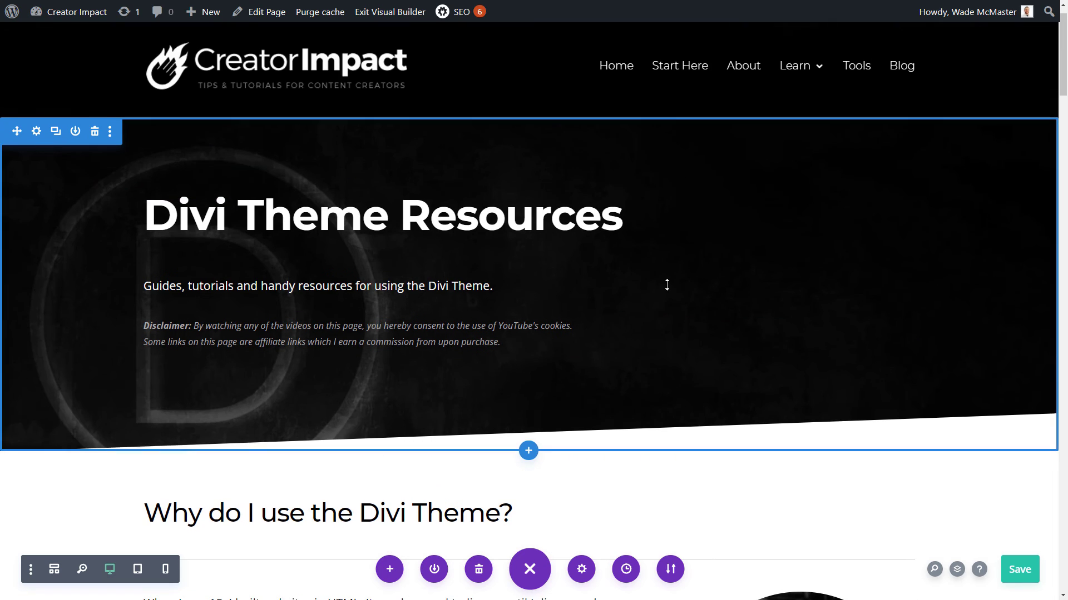
scroll(660, 199, "down", 2)
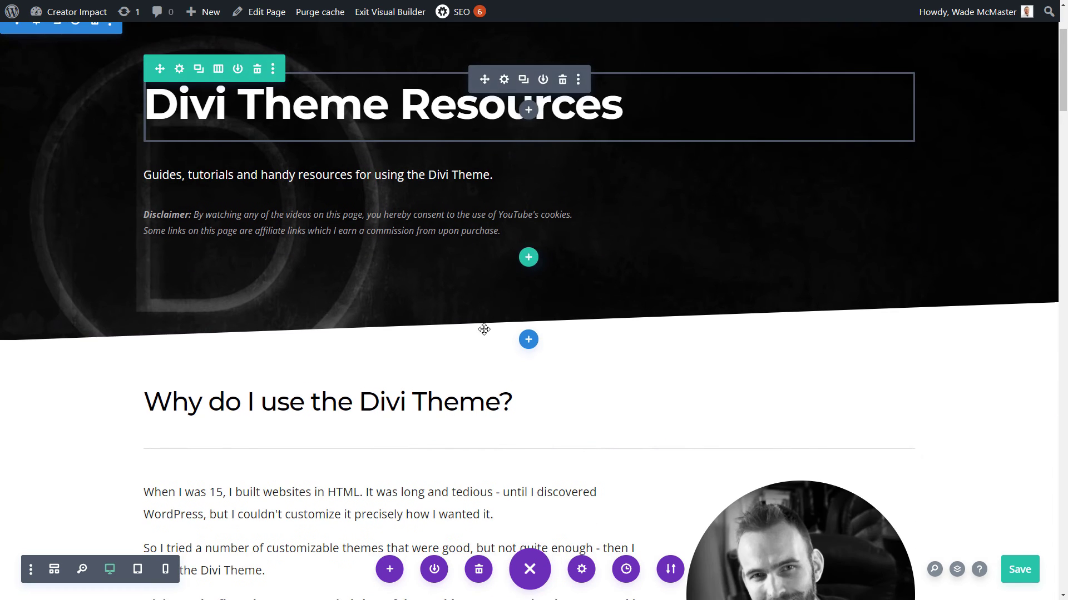
scroll(65, 111, "up", 2)
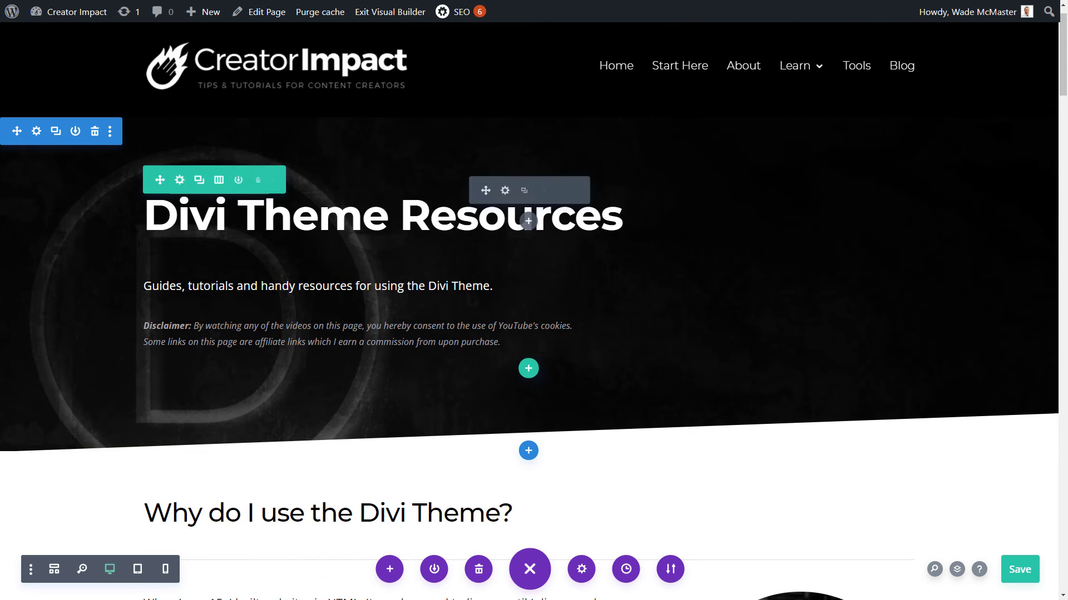
scroll(370, 340, "down", 3)
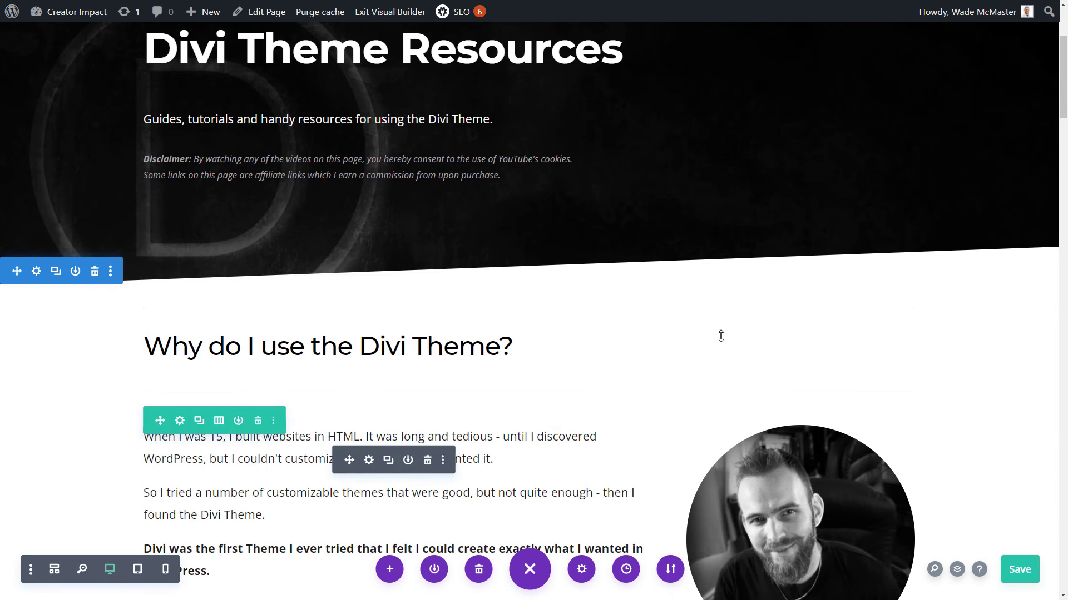
scroll(722, 389, "down", 1)
scroll(723, 388, "down", 3)
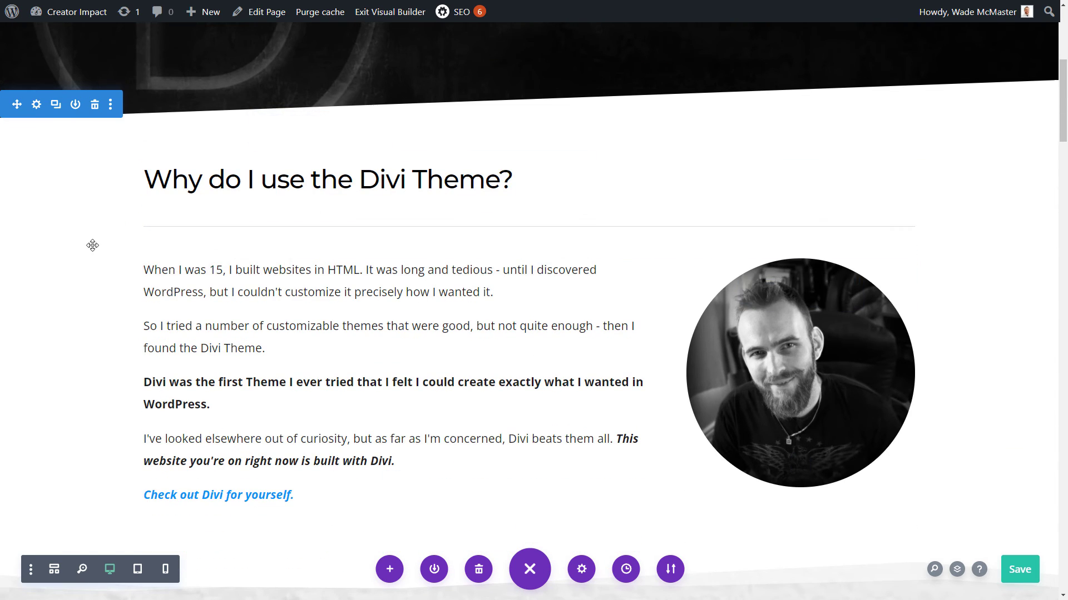
key("ctrl+s")
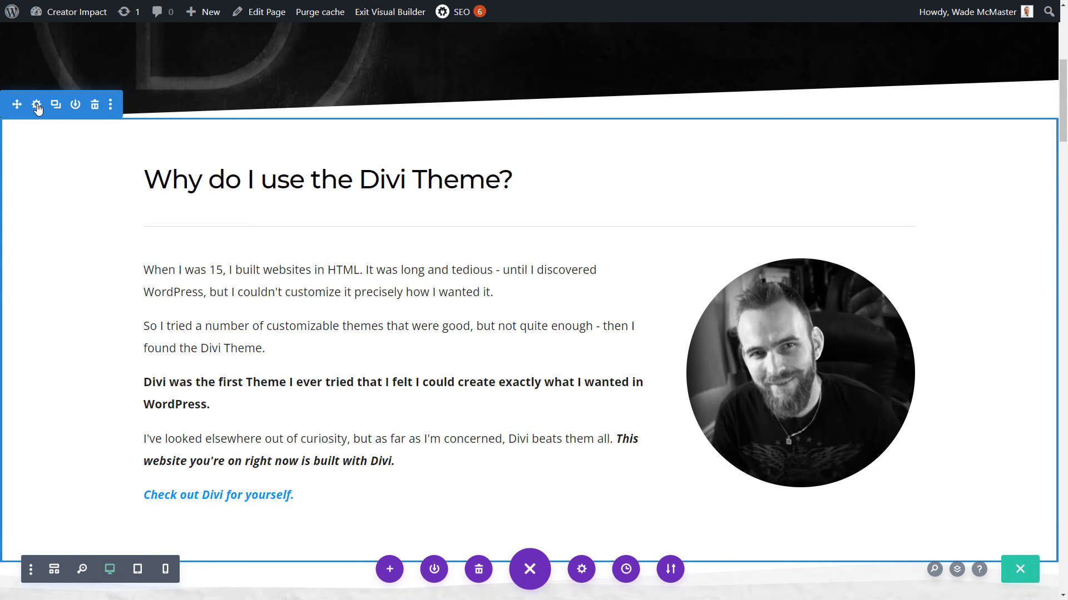
Set the background color of the "Why do I use the Divi Theme?" section to orange (#e09900)
left_click(36, 106)
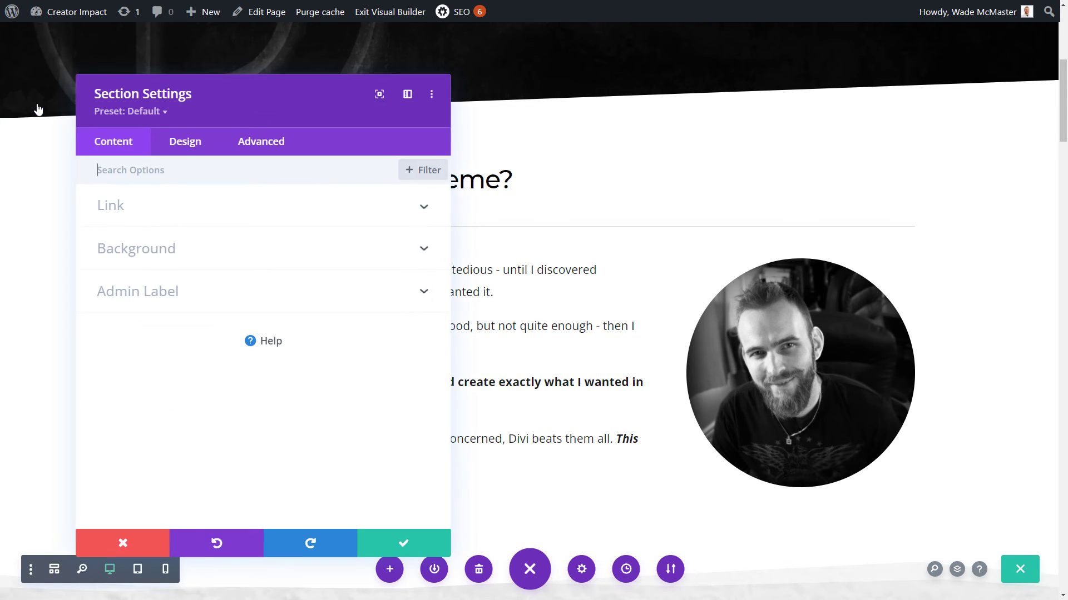
left_click(184, 251)
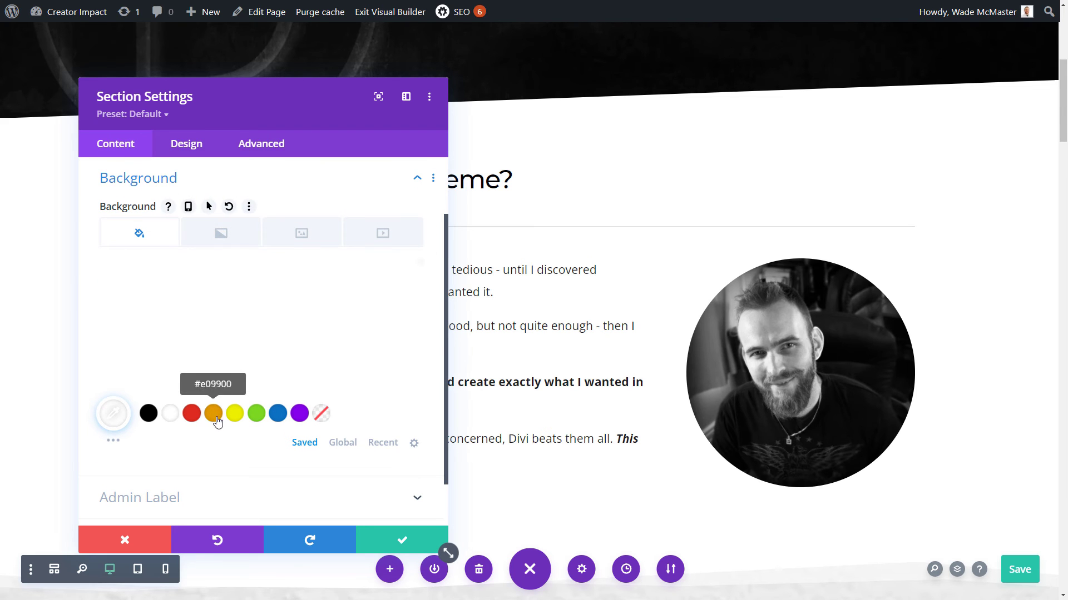
left_click(217, 421)
left_click_drag(260, 95, 571, 67)
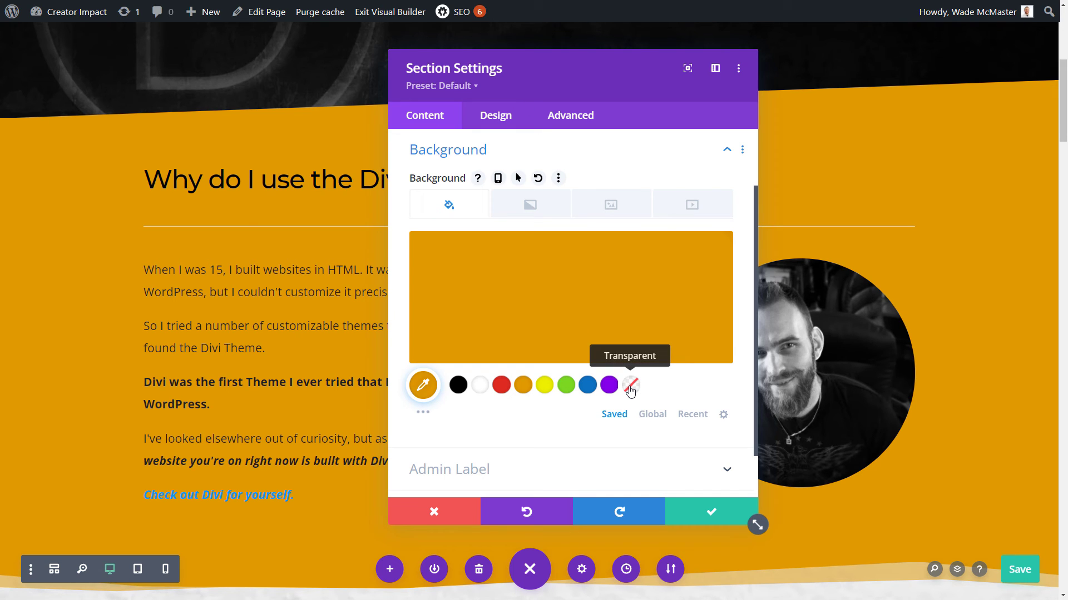
Add wallpaper.jpg from the media library as the section's background image, and move the settings window clear of the content
left_click(604, 208)
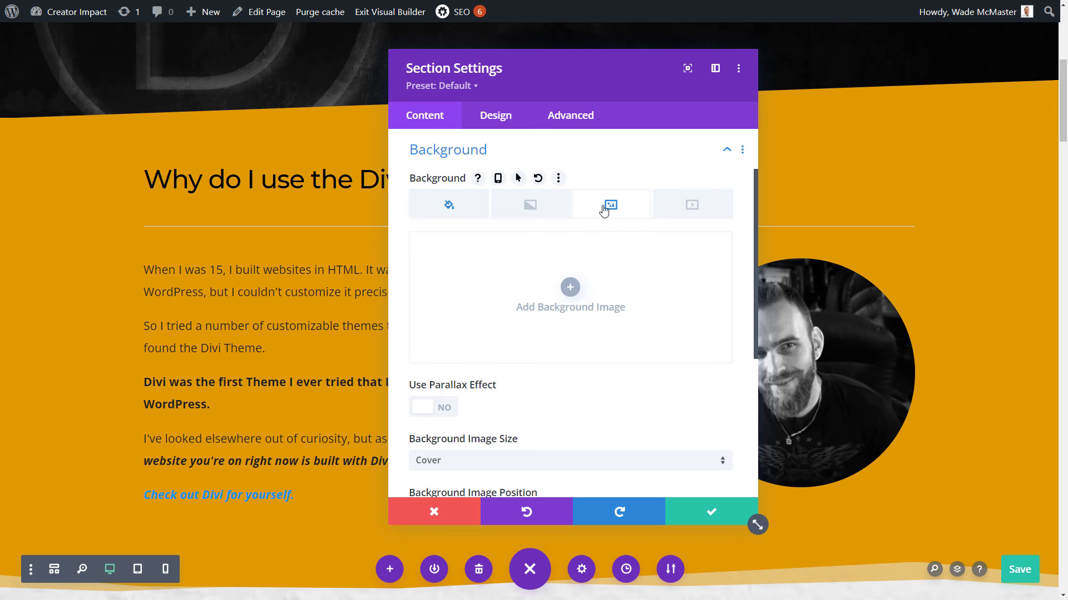
left_click(571, 288)
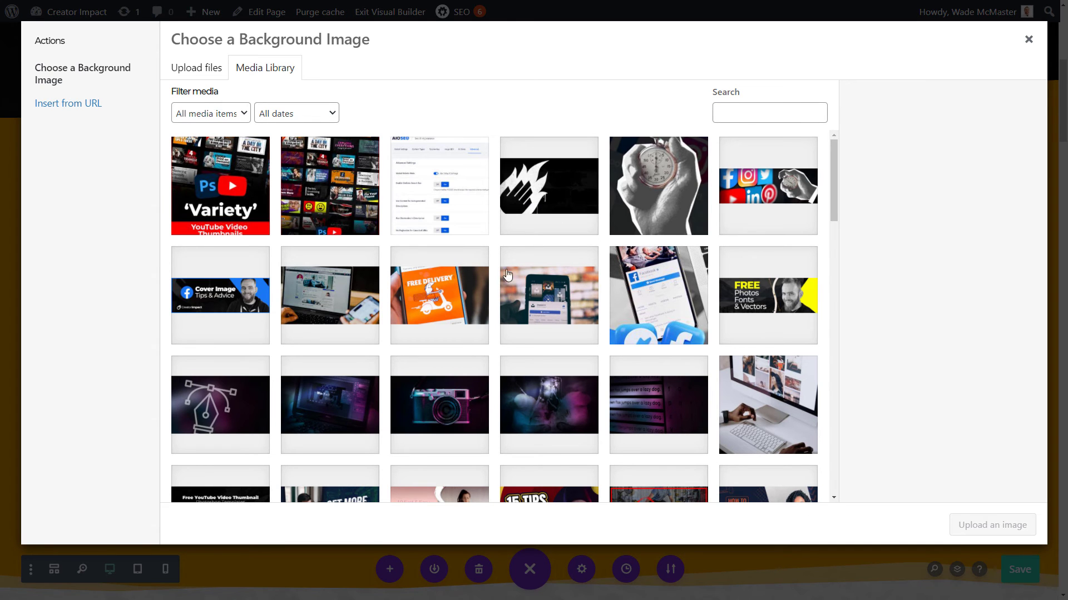
scroll(460, 290, "down", 3)
scroll(460, 289, "up", 3)
left_click(549, 187)
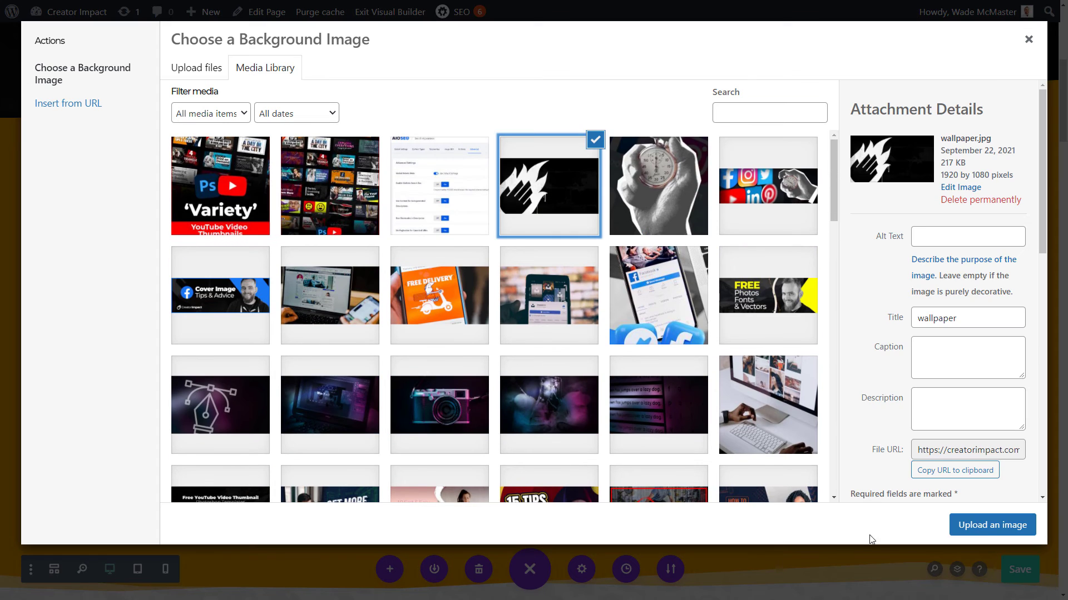
left_click(984, 527)
left_click_drag(462, 70, 1063, 319)
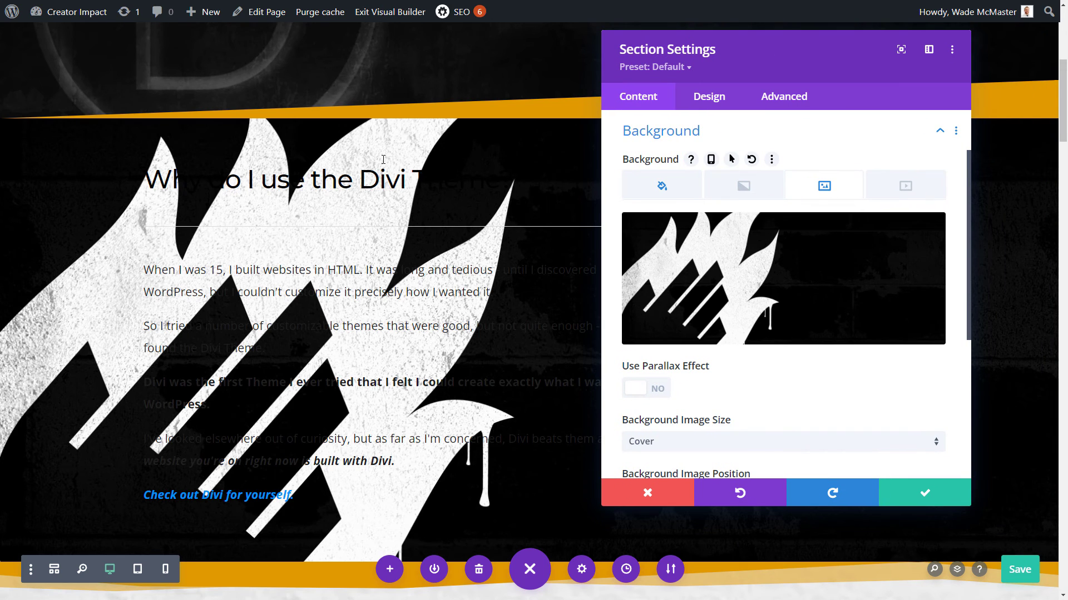
Try black as the section's background color with the image, examine the section, and discard all changes to it
left_click(661, 187)
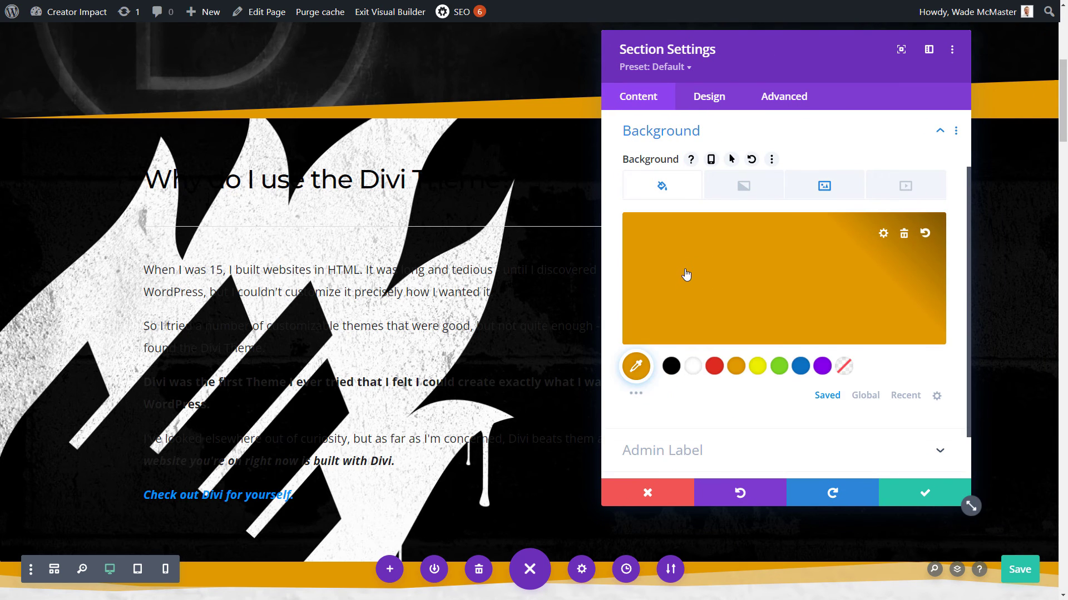
left_click(671, 367)
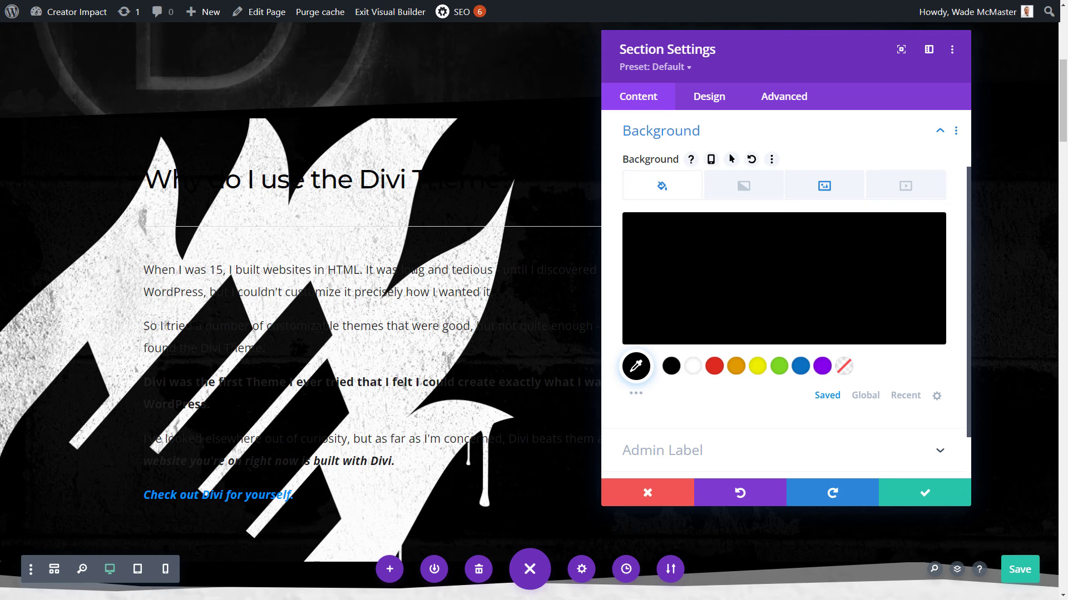
scroll(389, 278, "up", 3)
scroll(528, 311, "down", 7)
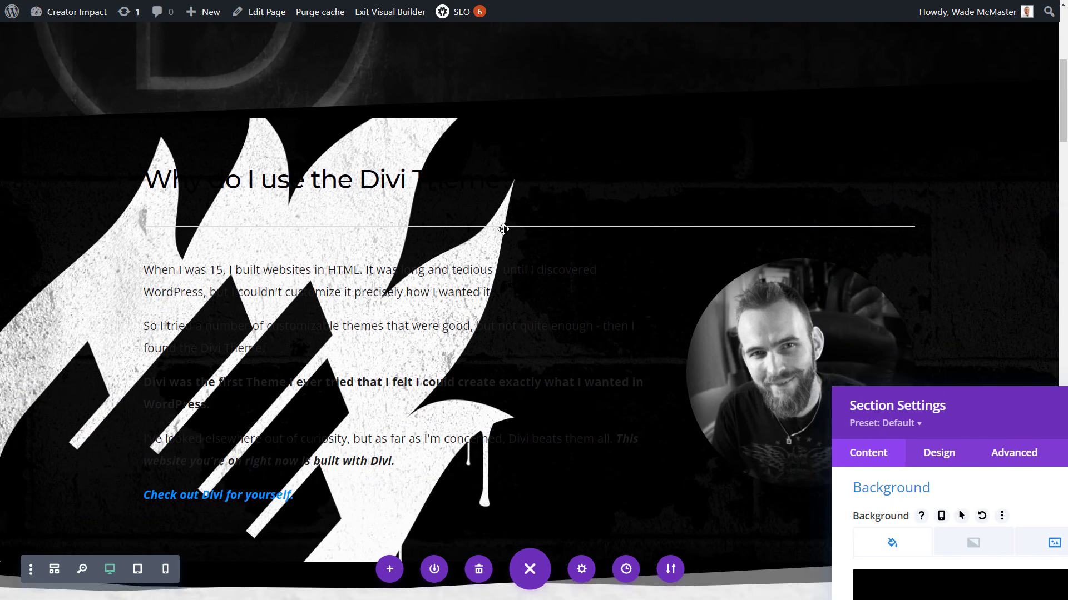
scroll(528, 311, "up", 4)
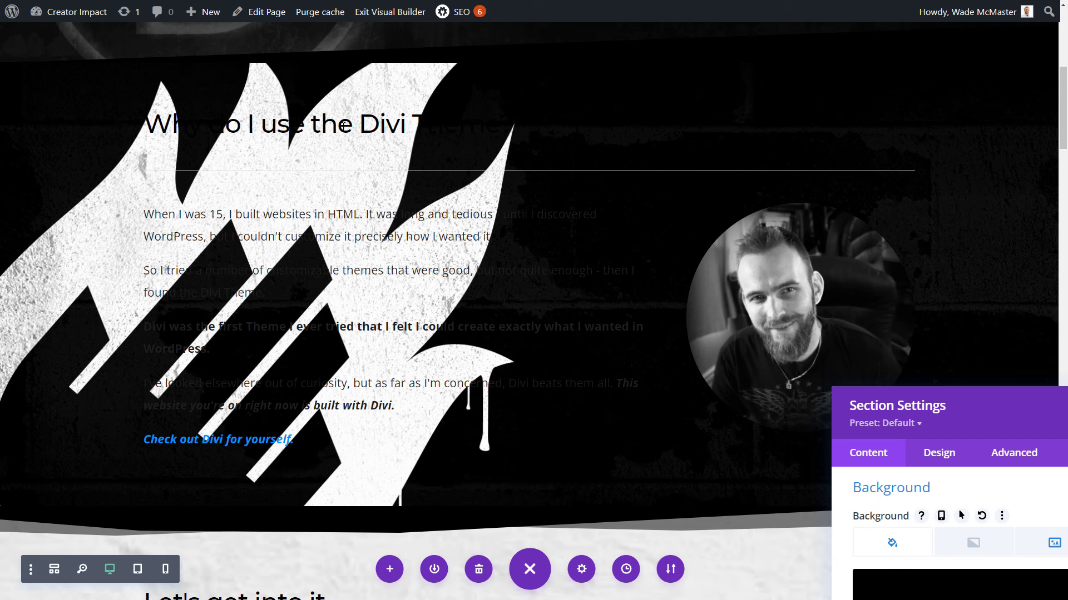
left_click_drag(994, 410, 747, 120)
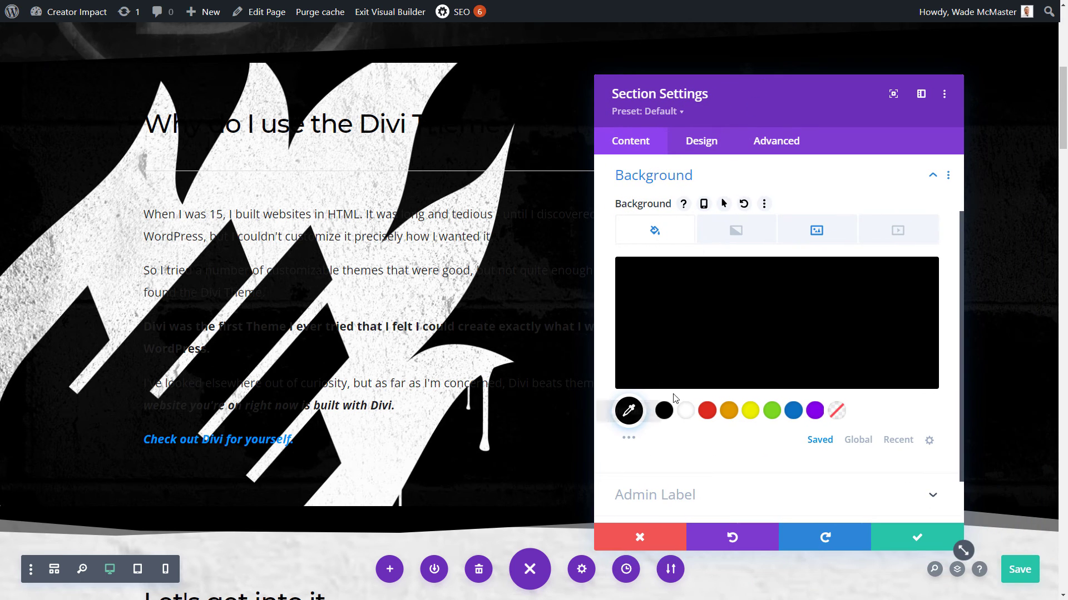
left_click(641, 538)
Check the header and the dividers above and below the "Why do I use the Divi Theme?" section
scroll(517, 417, "up", 5)
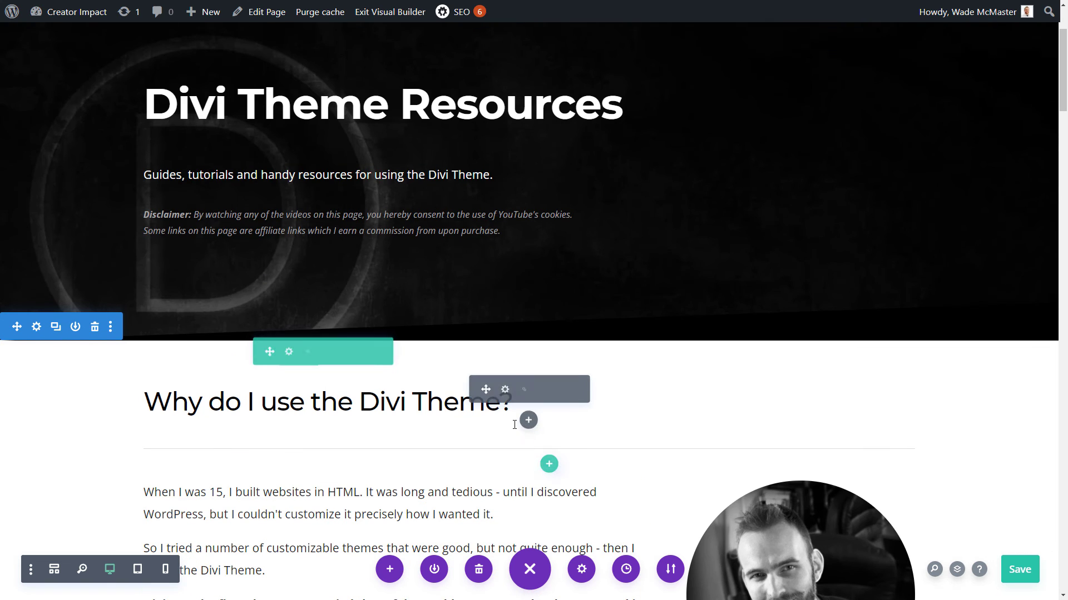
scroll(513, 425, "up", 3)
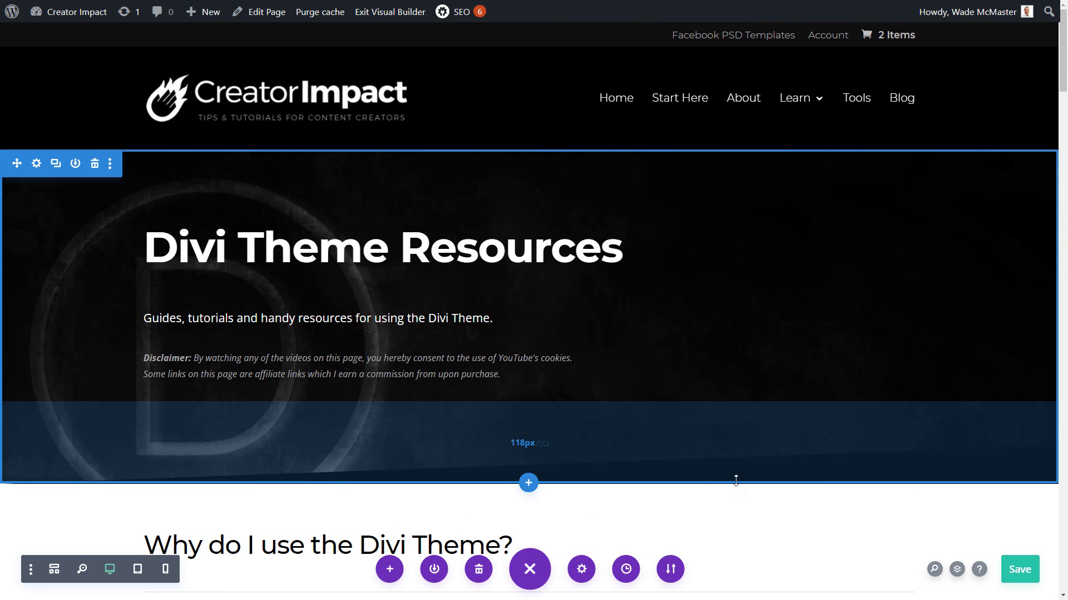
scroll(782, 468, "down", 2)
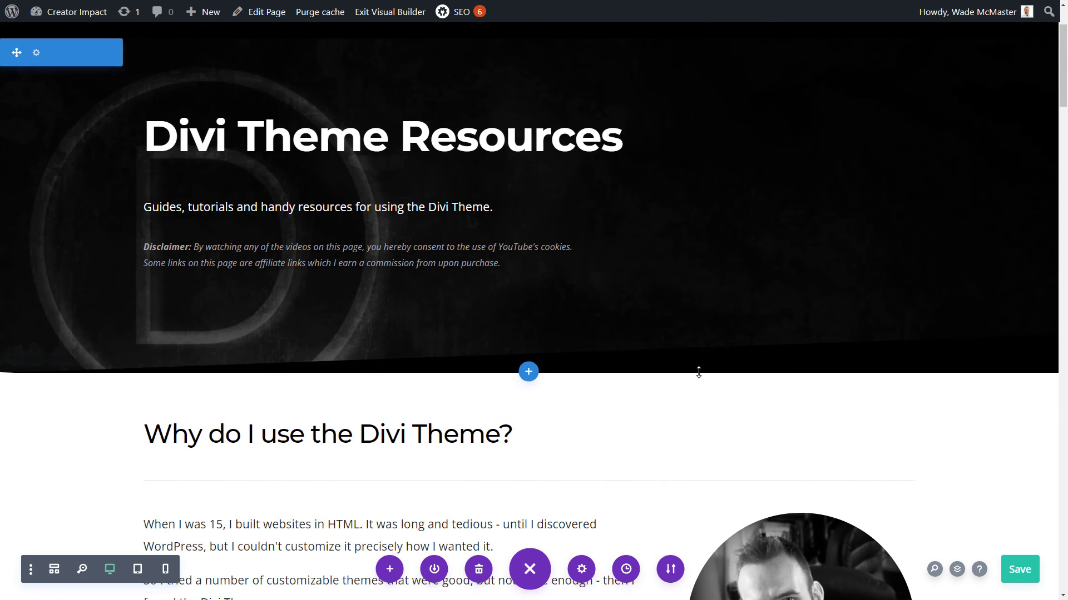
scroll(625, 417, "down", 7)
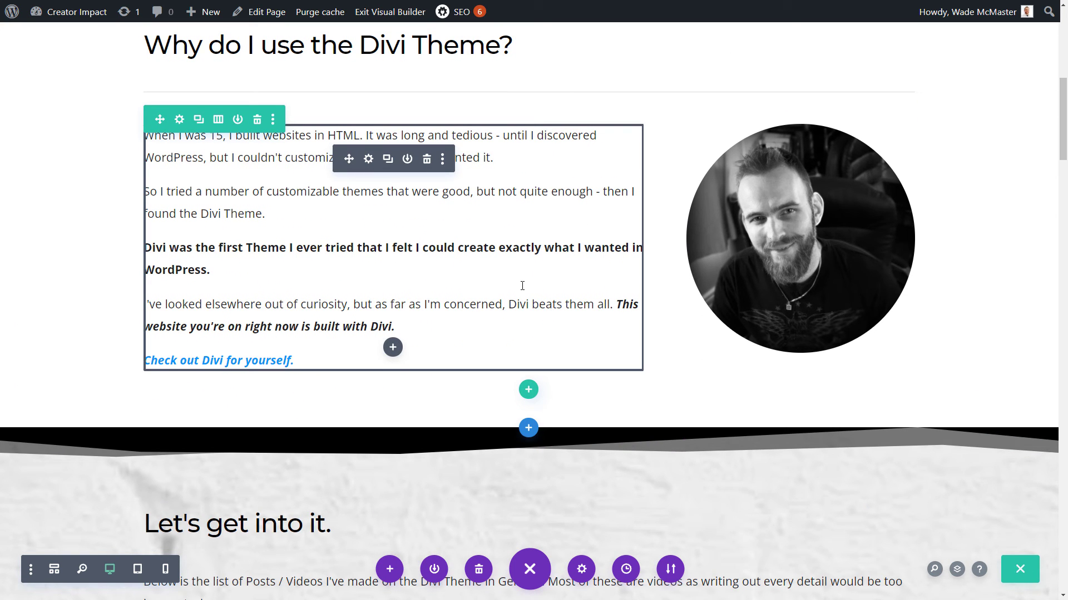
scroll(503, 272, "down", 2)
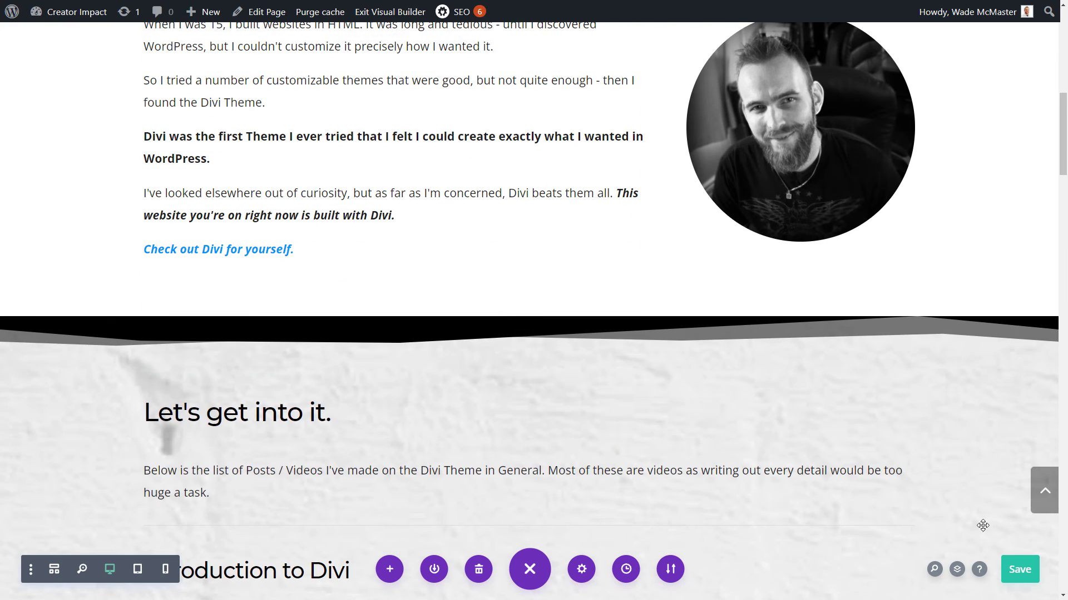
left_click(531, 571)
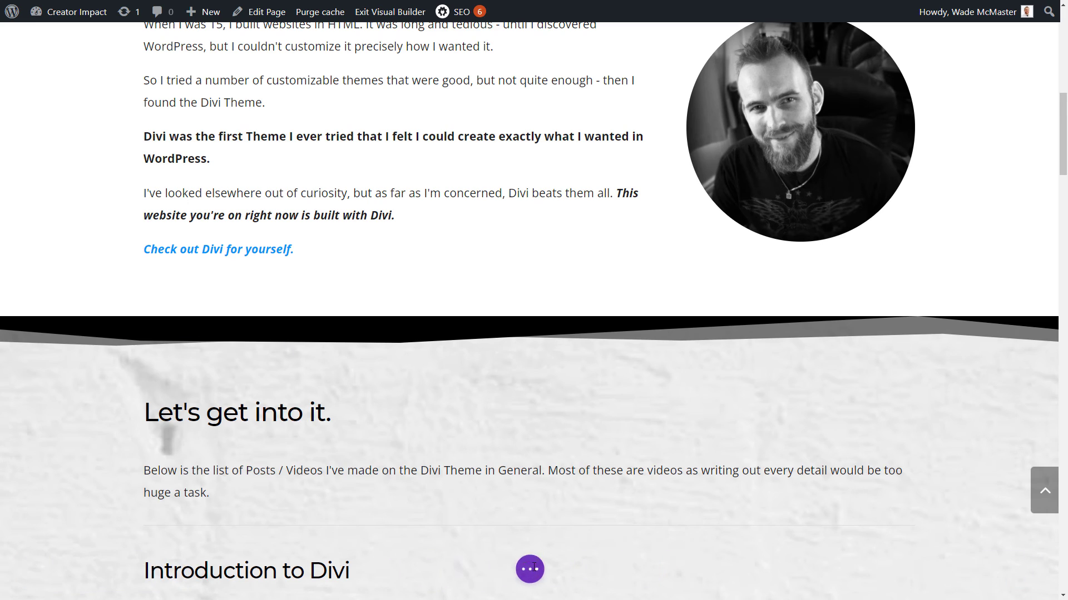
left_click(528, 569)
left_click(527, 571)
mouse_move(552, 375)
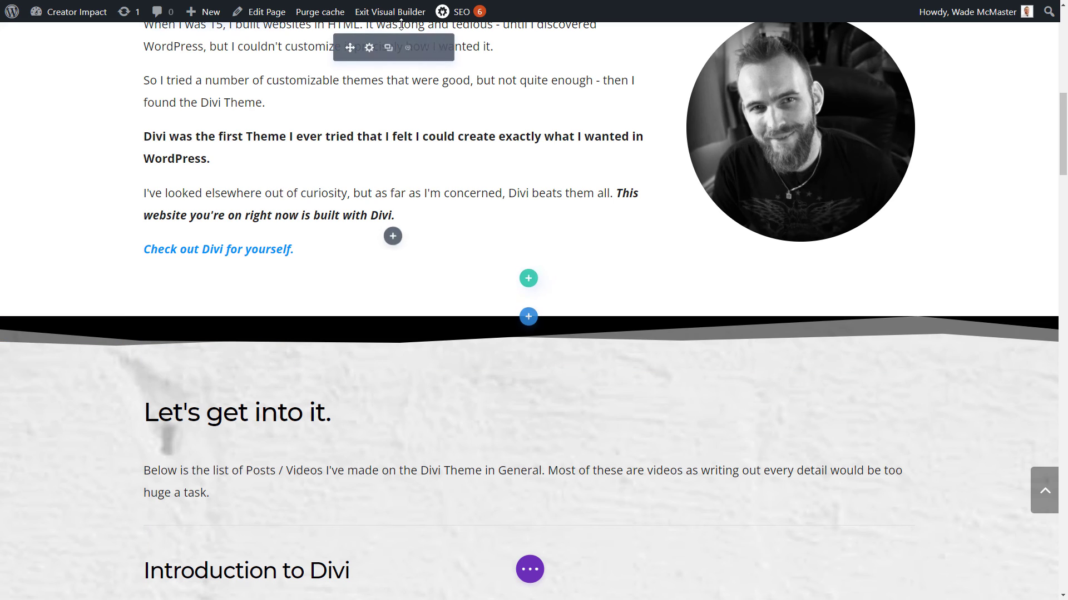
left_click(379, 13)
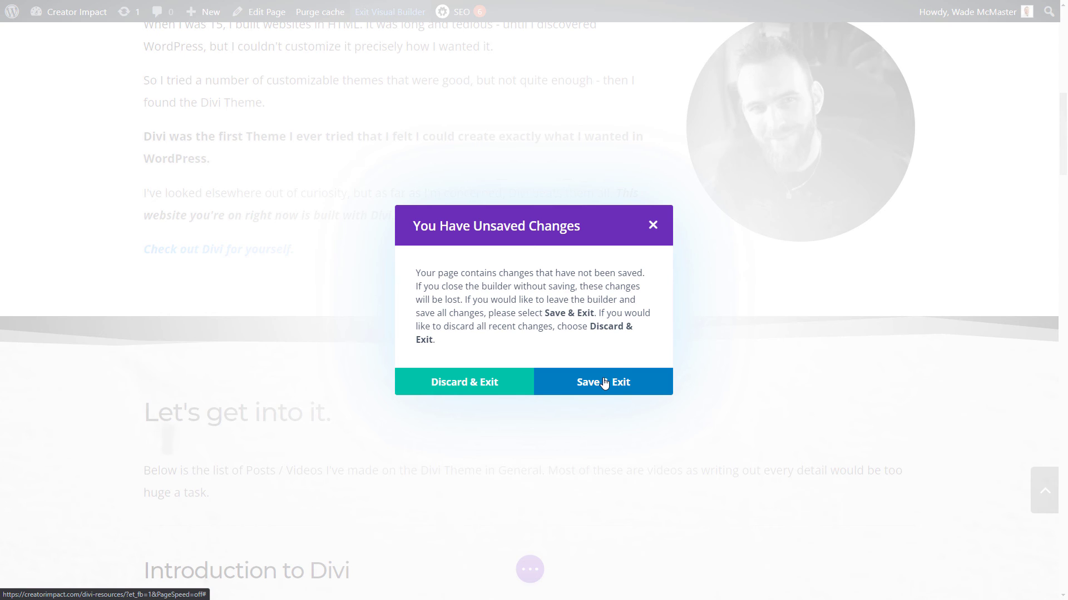
left_click(653, 225)
Save the page changes without leaving the visual builder
scroll(483, 274, "down", 2)
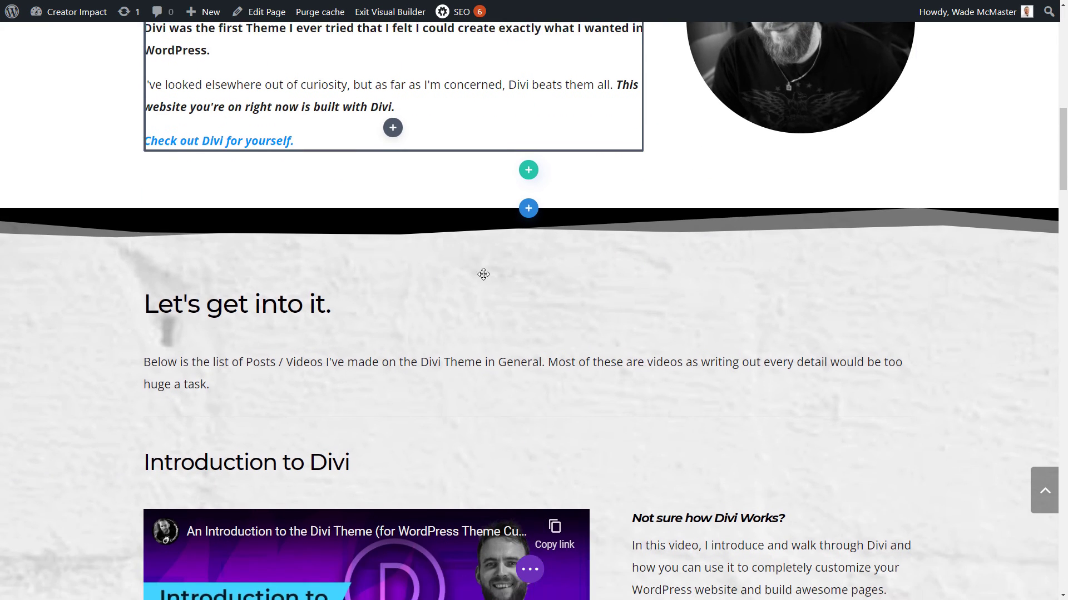
scroll(484, 274, "up", 5)
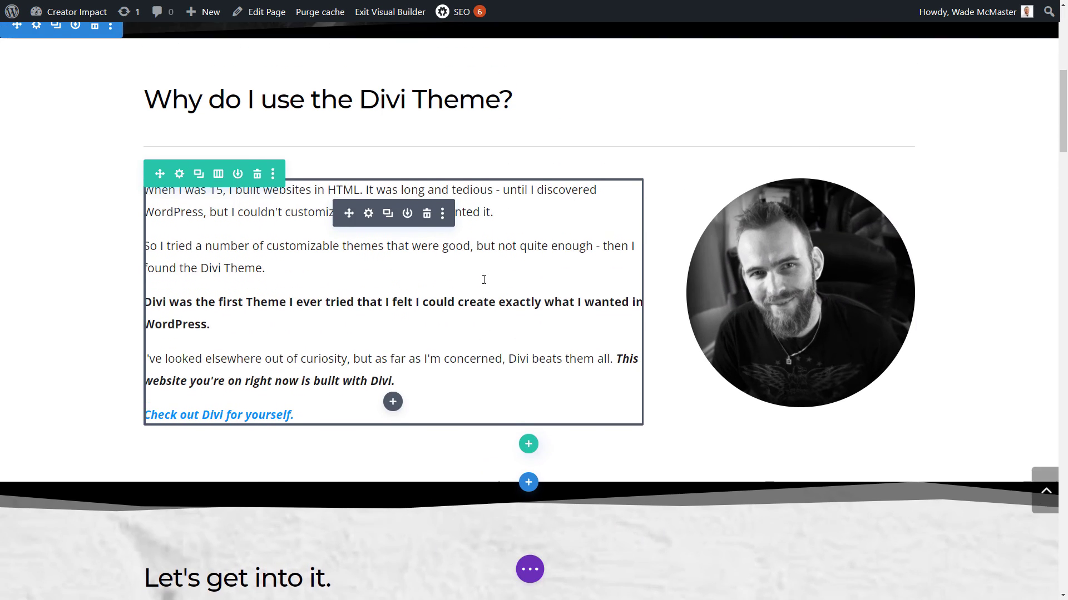
left_click(530, 570)
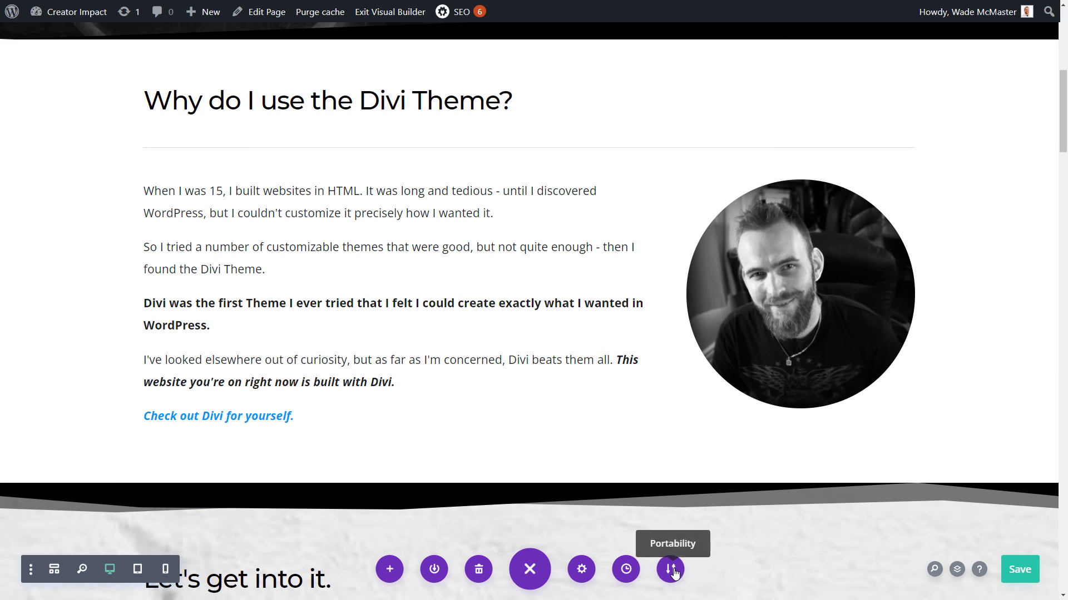
left_click(1025, 575)
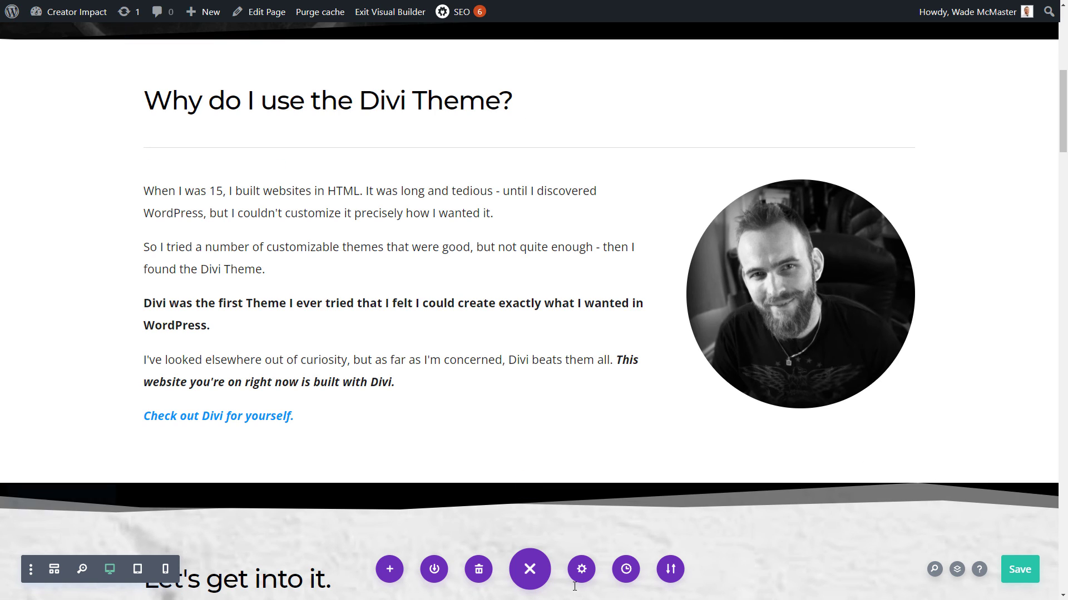
Switch the page to wireframe view and examine its structure of sections, rows and modules
scroll(512, 521, "up", 3)
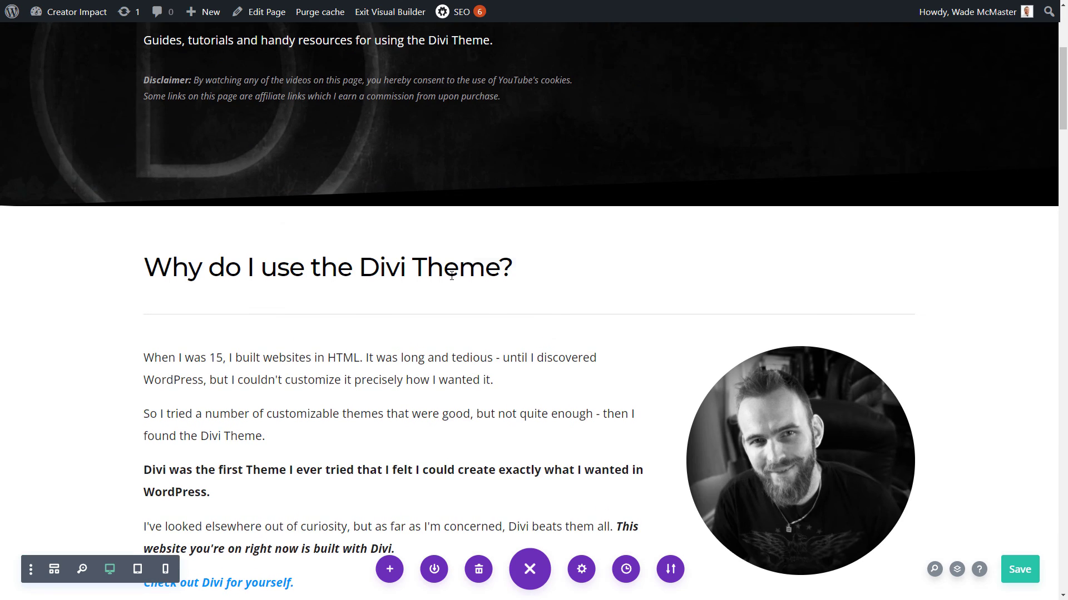
scroll(410, 135, "down", 3)
scroll(411, 135, "down", 3)
scroll(368, 156, "up", 3)
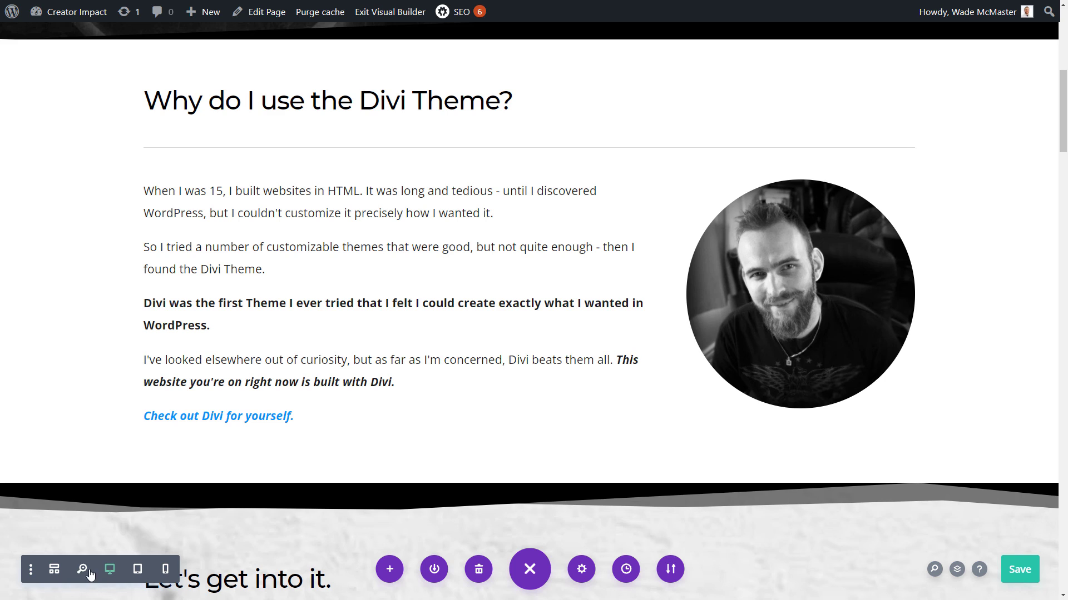
left_click(53, 572)
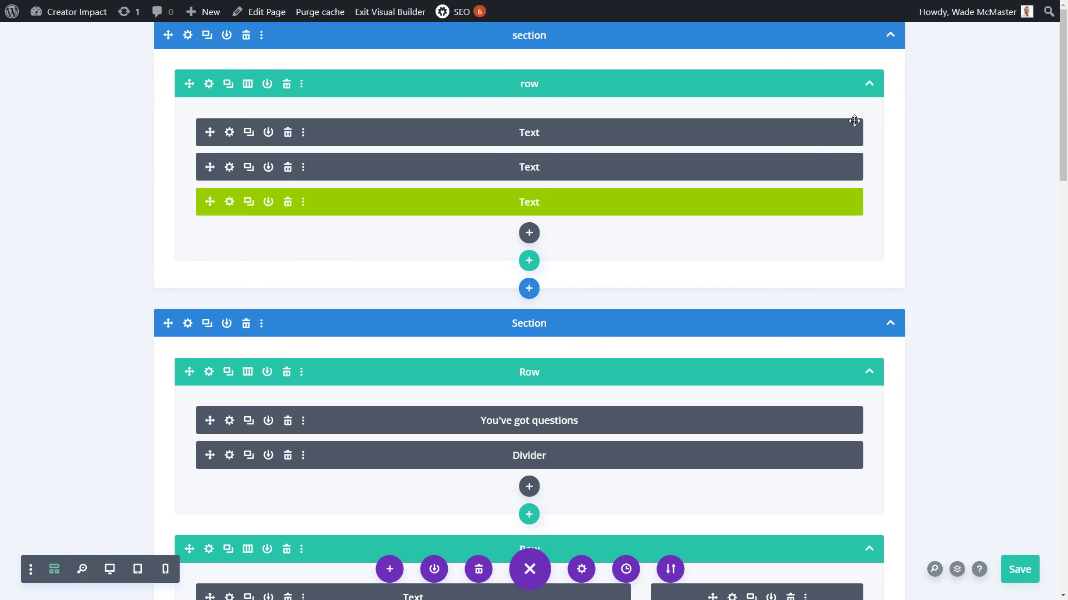
mouse_move(1060, 65)
left_mouse_down()
mouse_move(1058, 184)
mouse_move(1053, 58)
left_mouse_up()
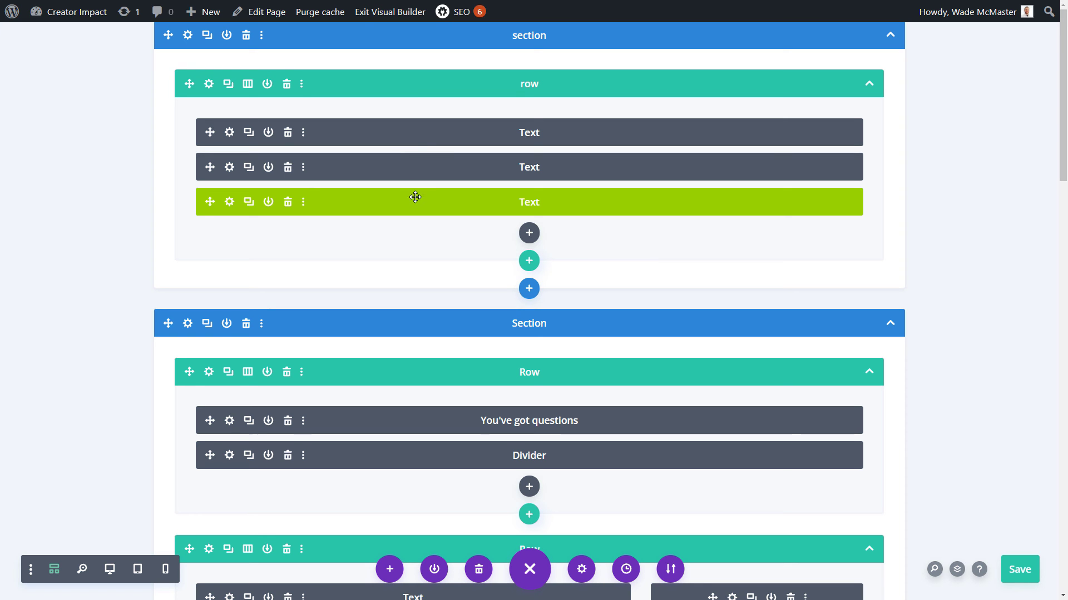
scroll(415, 194, "down", 3)
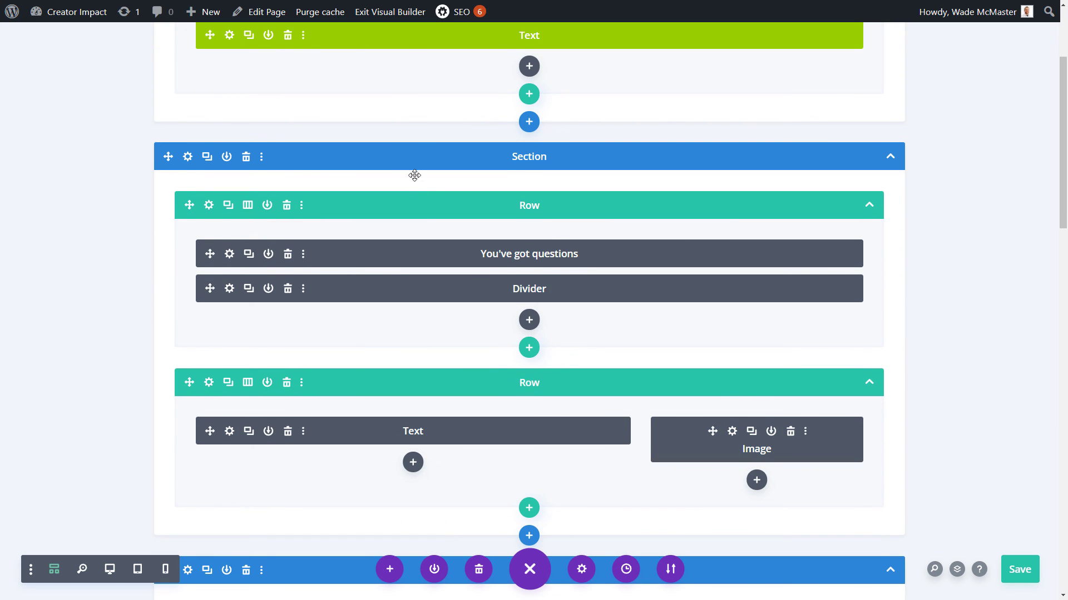
scroll(437, 312, "down", 2)
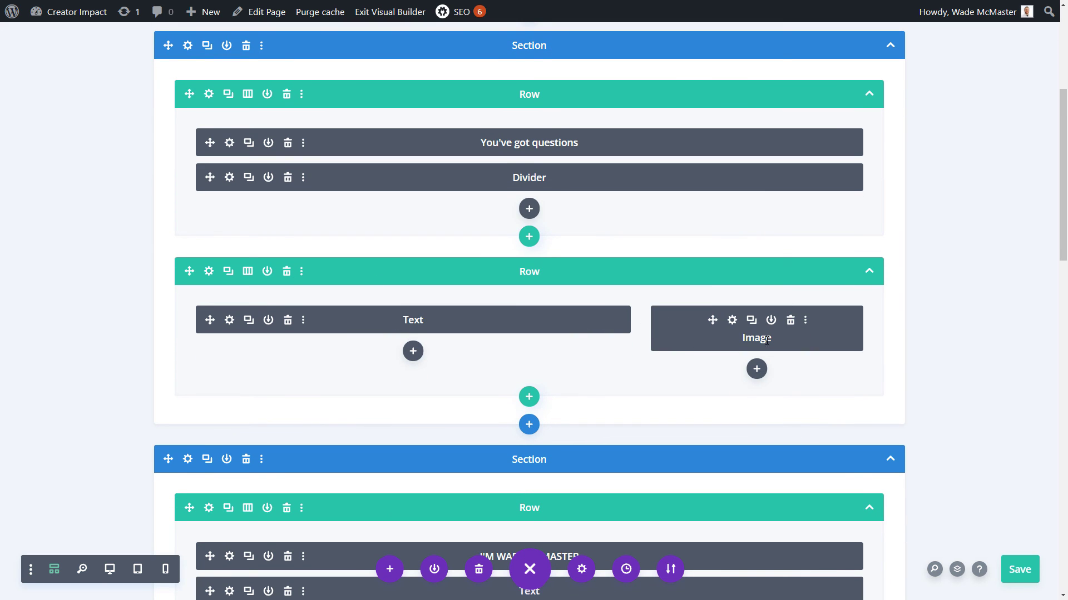
scroll(349, 287, "down", 5)
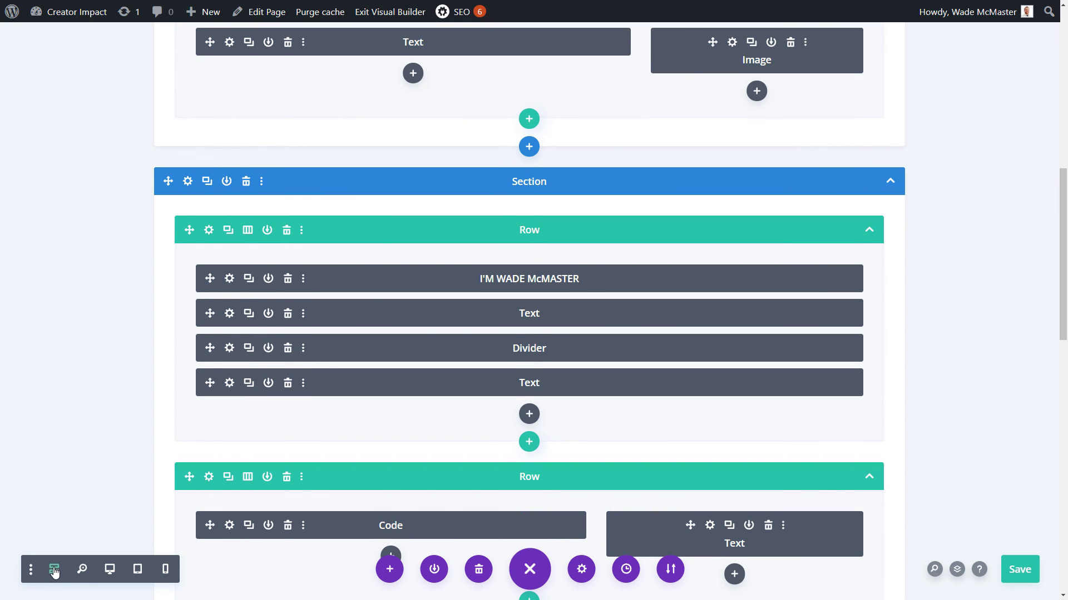
Preview the page in the zoomed-out and desktop views, and check its layout in tablet view
left_click(81, 570)
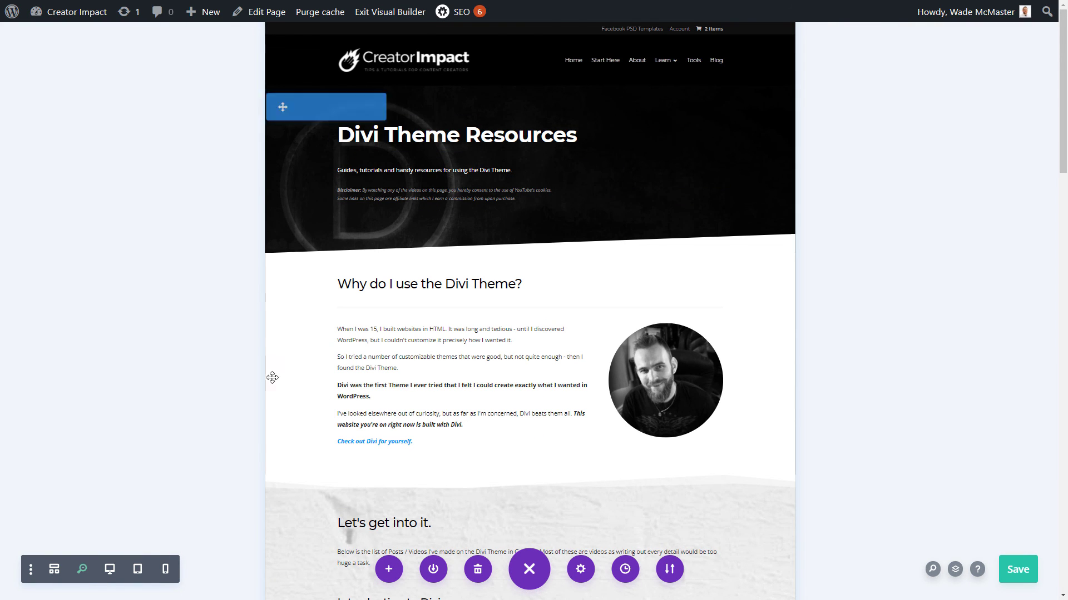
left_click(110, 569)
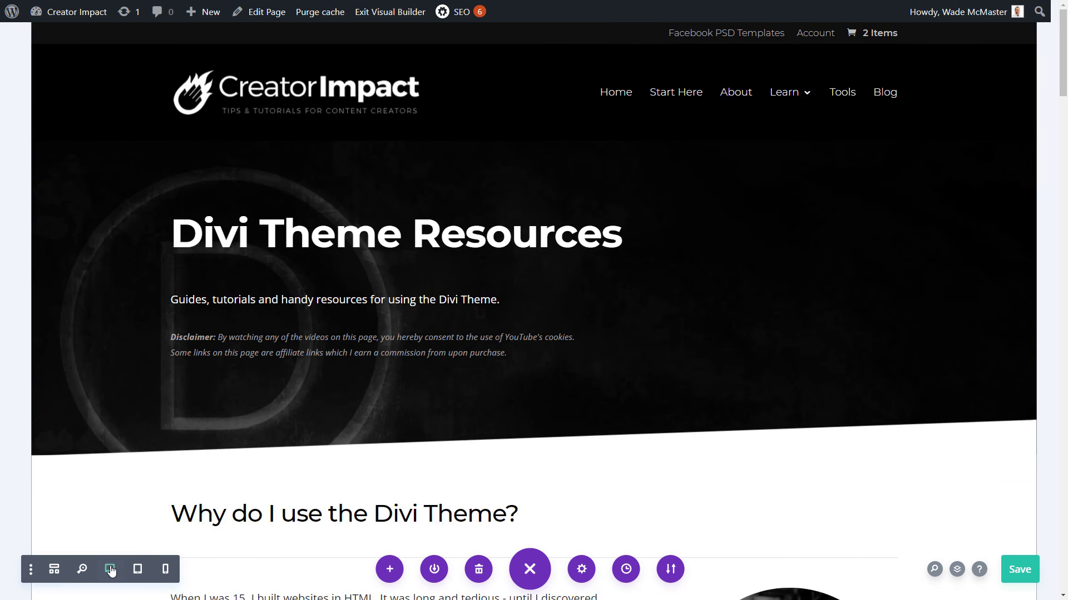
left_click(138, 569)
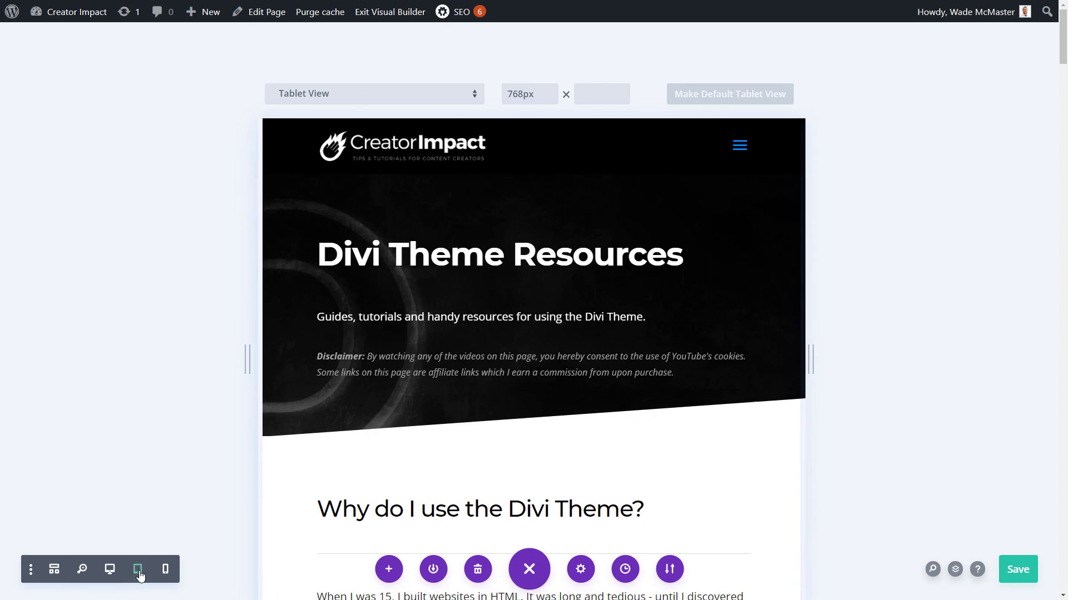
scroll(720, 312, "down", 2)
scroll(720, 312, "down", 4)
scroll(721, 312, "up", 4)
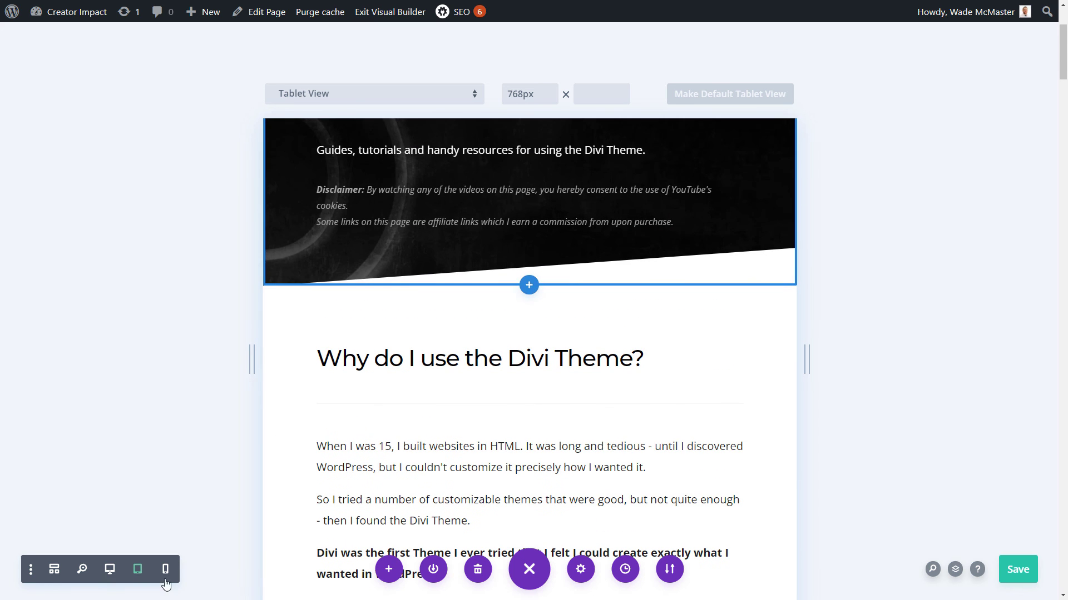
Check the page layout in phone view from the header to the "Let's get into it." section, and return to desktop view
left_click(166, 569)
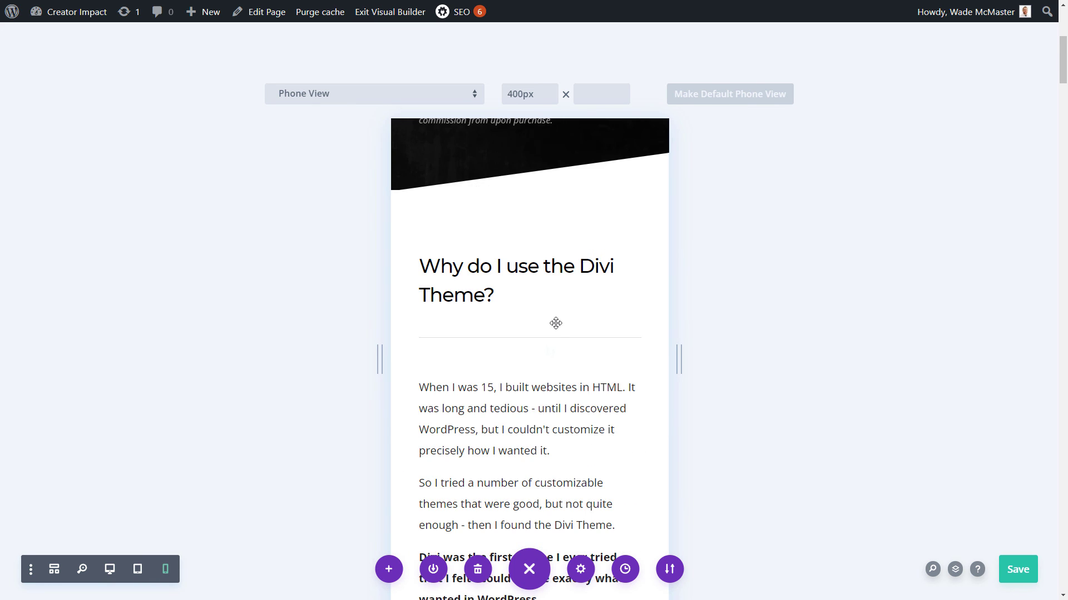
scroll(571, 366, "up", 5)
scroll(570, 366, "down", 18)
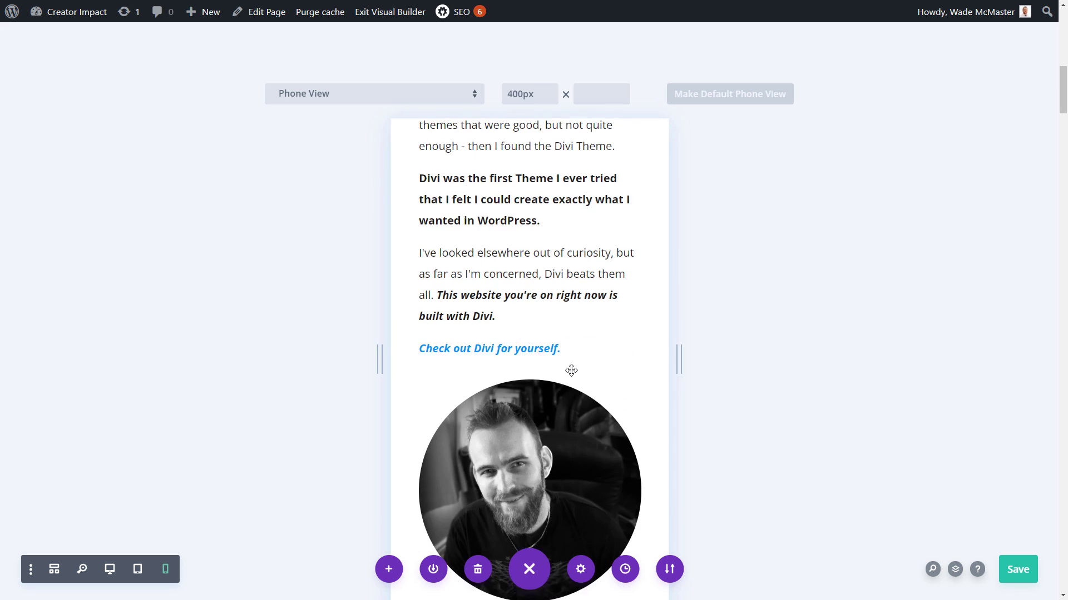
scroll(571, 370, "up", 10)
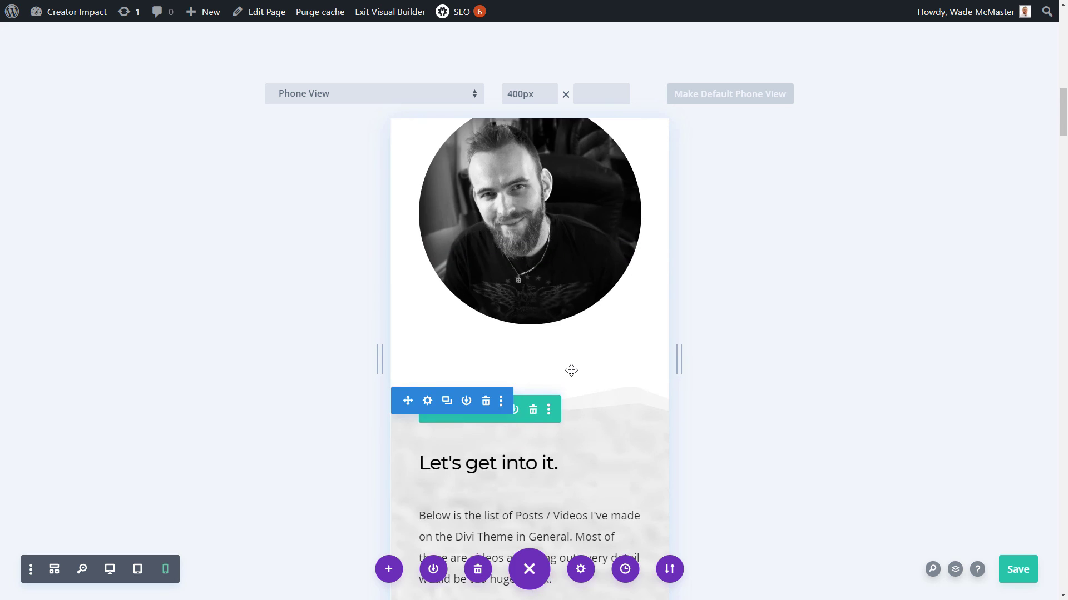
scroll(573, 370, "up", 6)
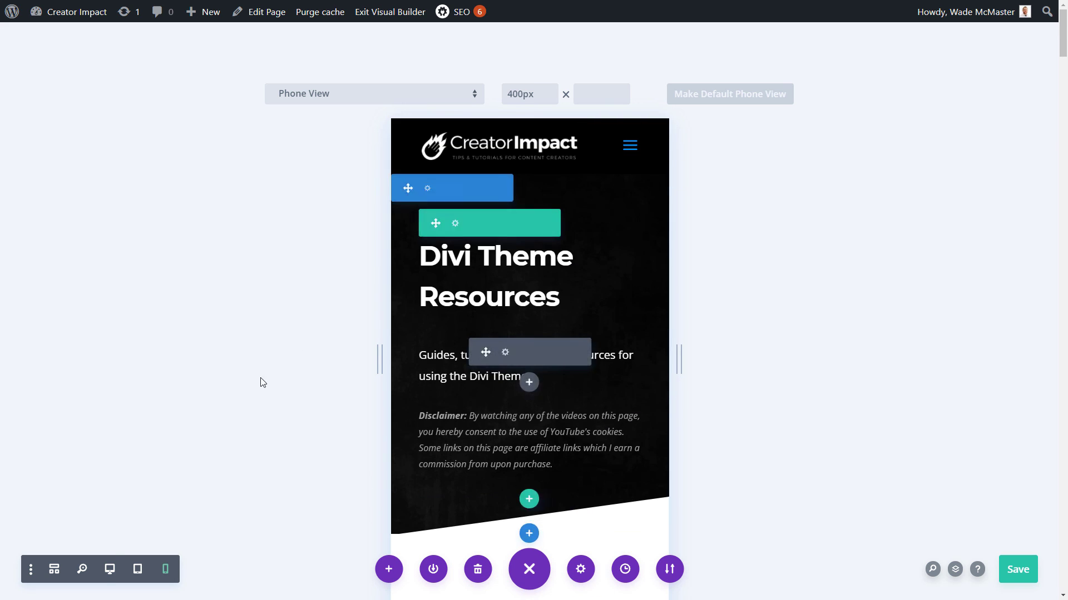
left_click(107, 573)
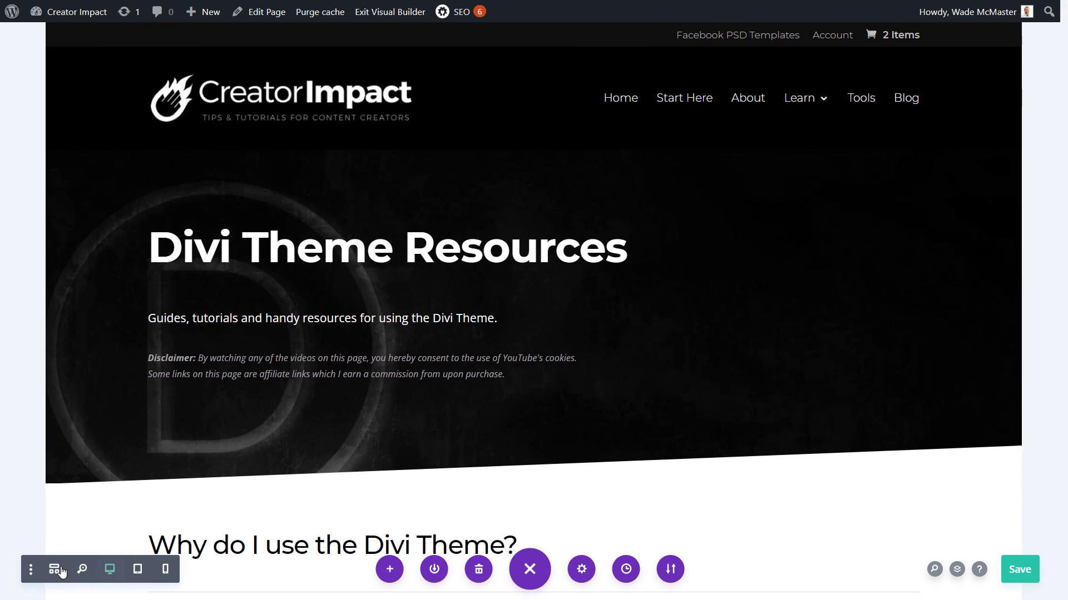